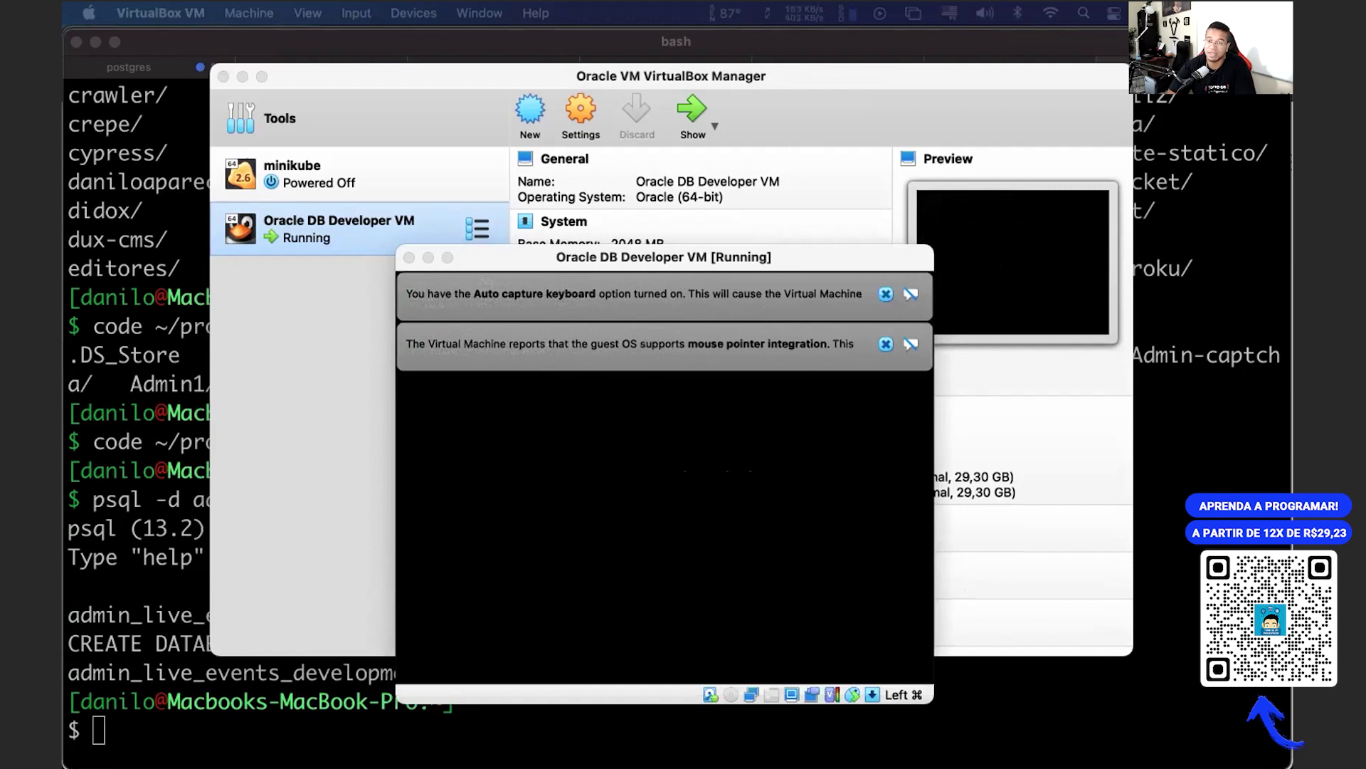
Step: Leave the Oracle VM running in VirtualBox and bring up Chrome's 'Install oracle' Trello card
click(1056, 371)
key(super+Tab)
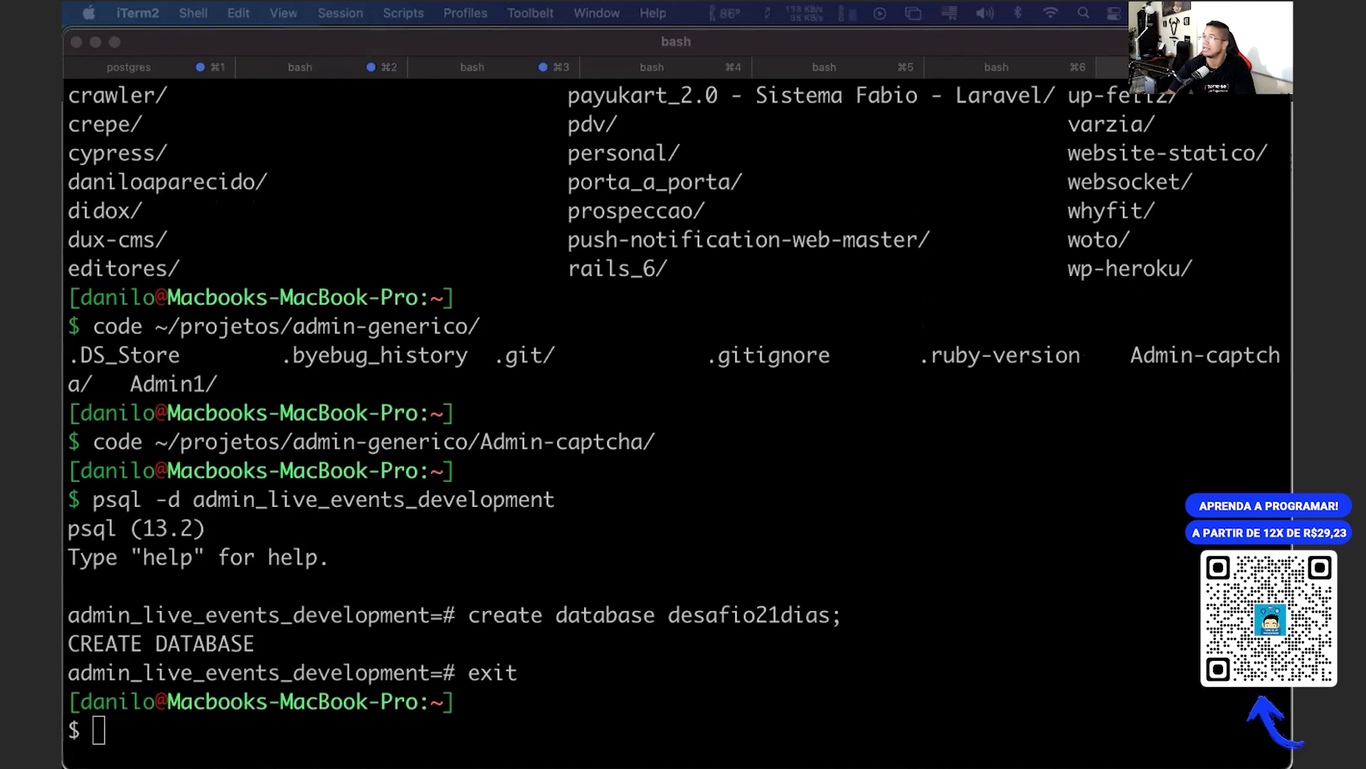
key(super+Tab)
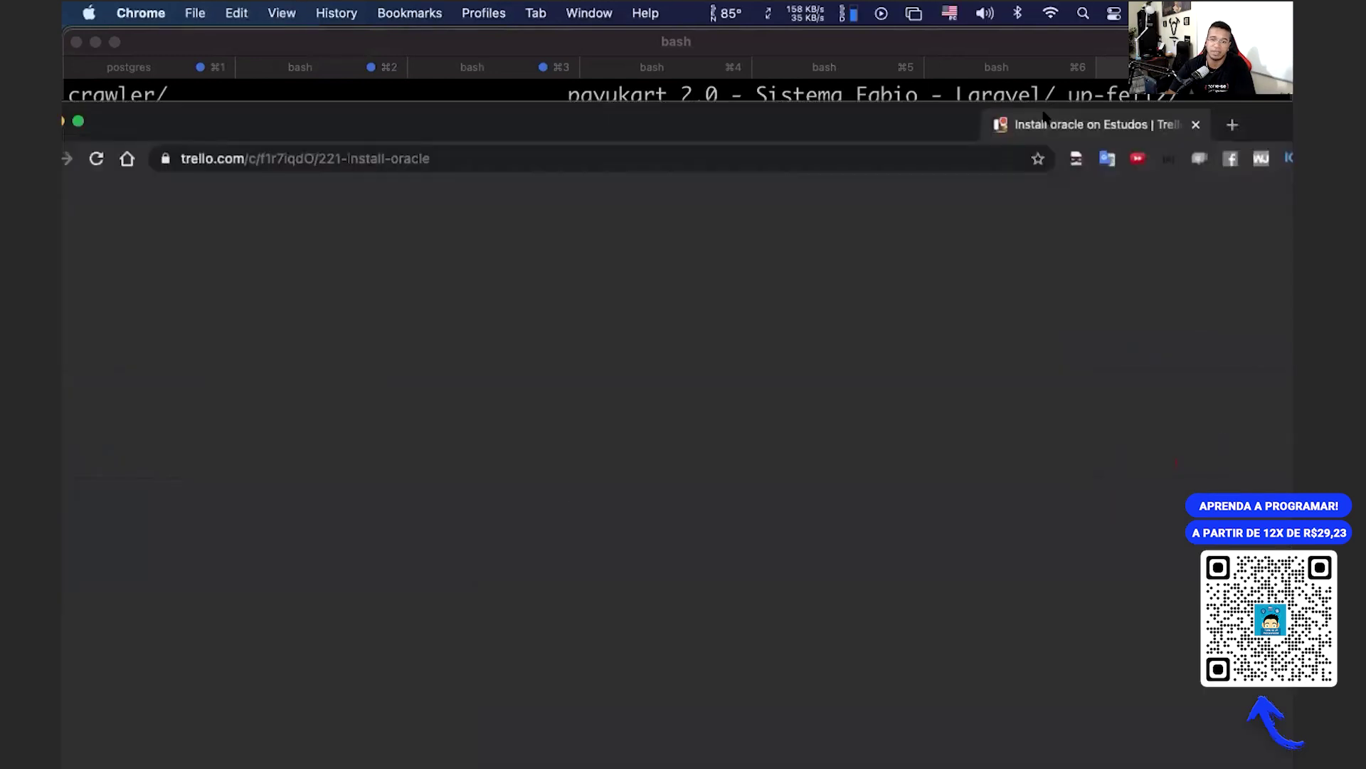
Step: Read the username, password and service name orcl in the card's connection notes
scroll(772, 481, down, 4)
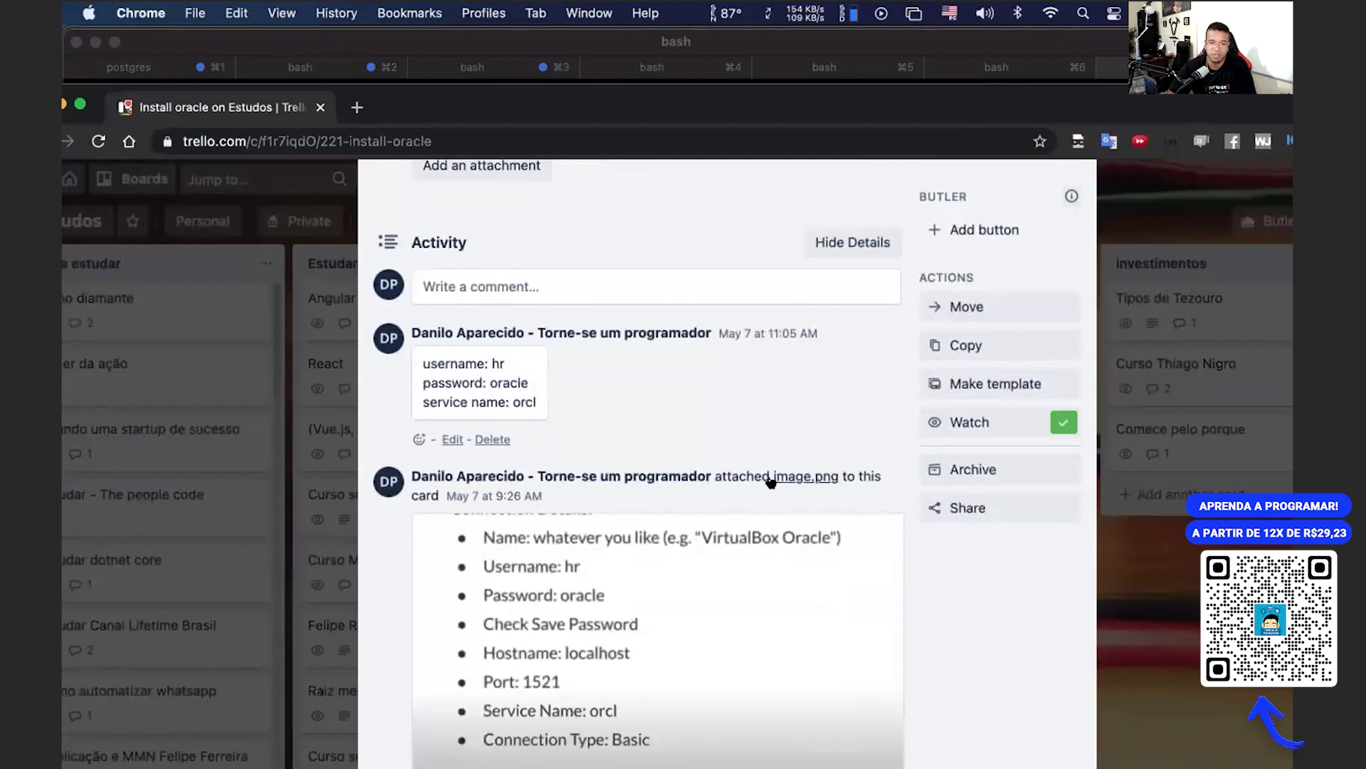
scroll(464, 429, up, 3)
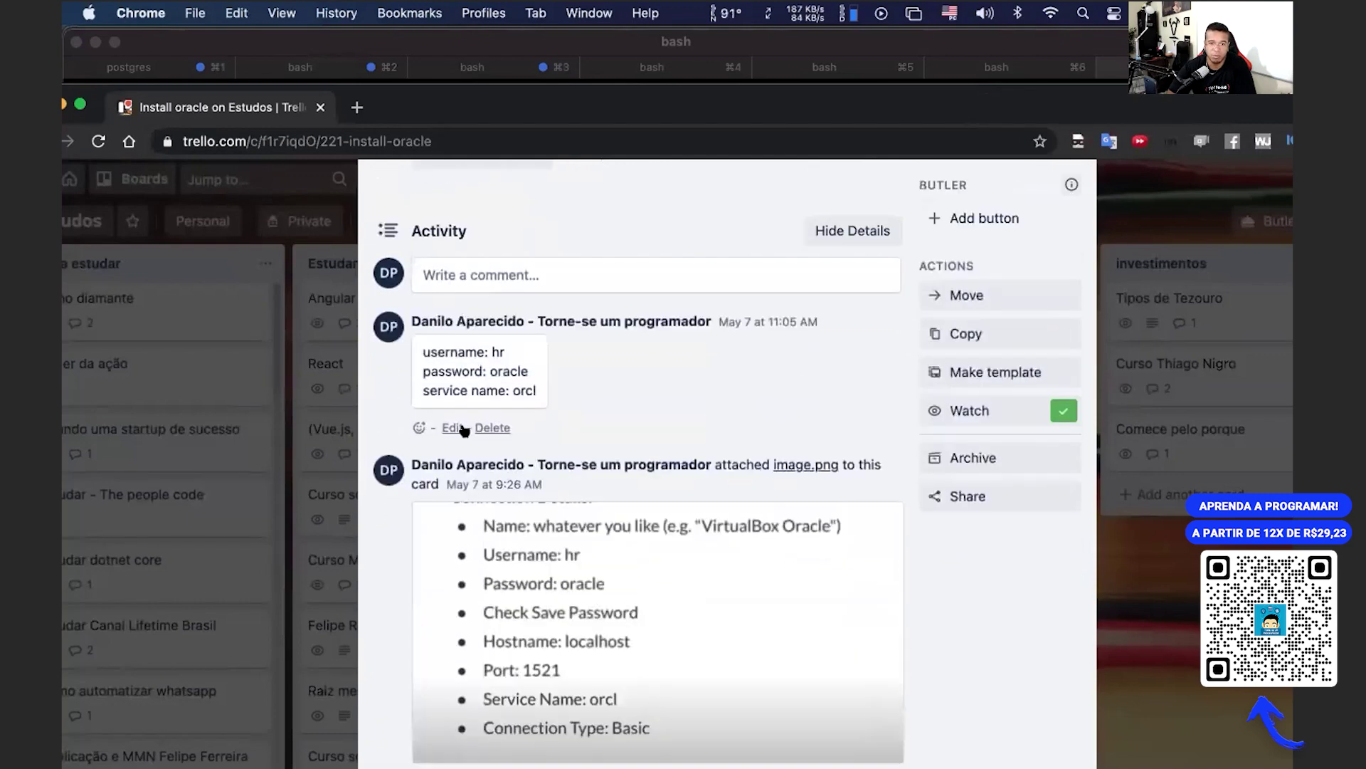
double_click(498, 352)
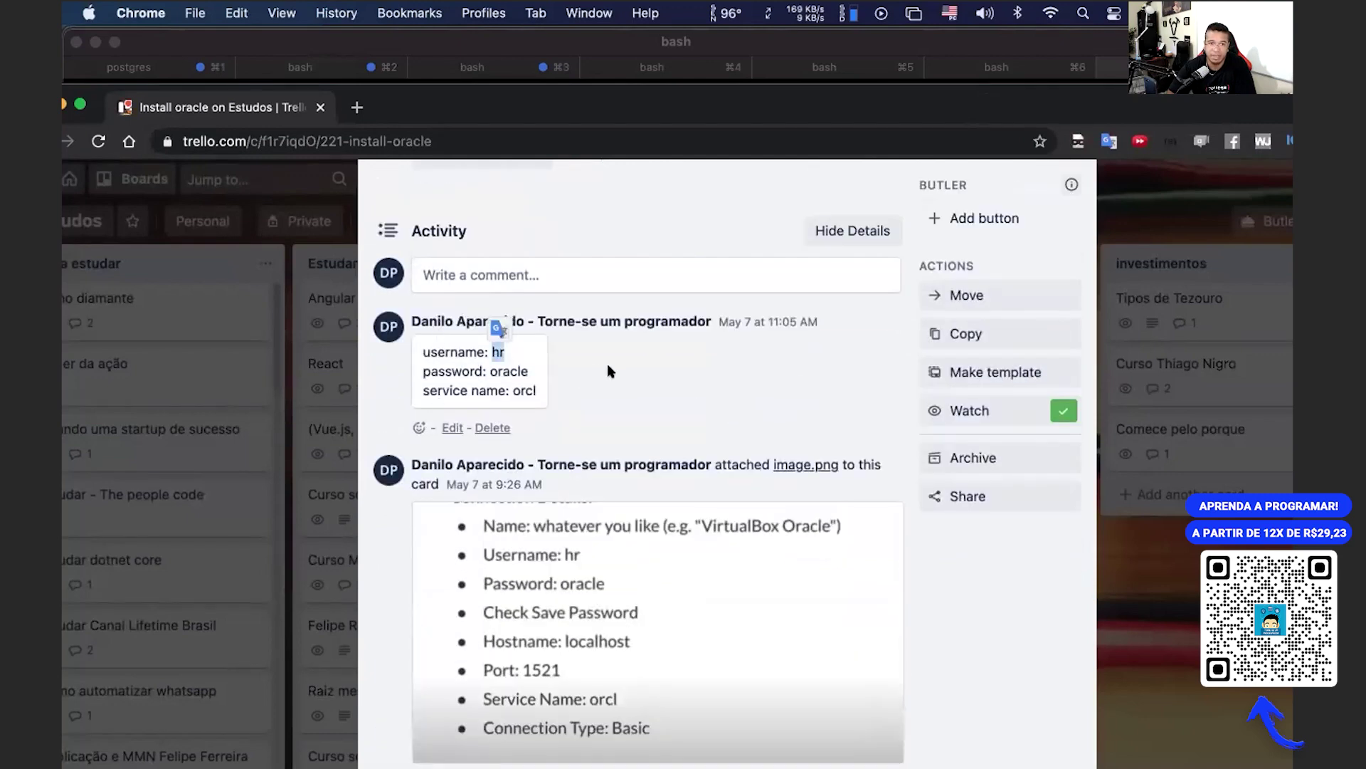
double_click(509, 370)
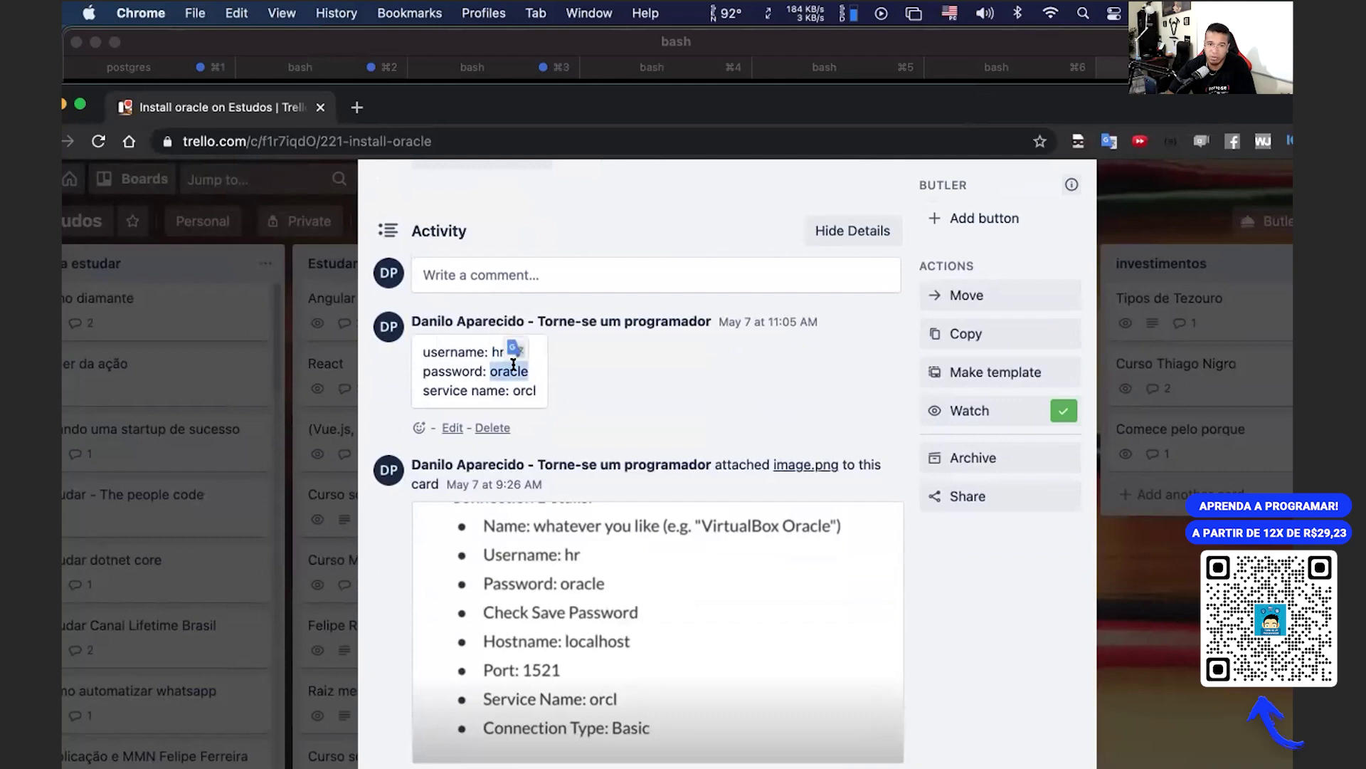
double_click(518, 389)
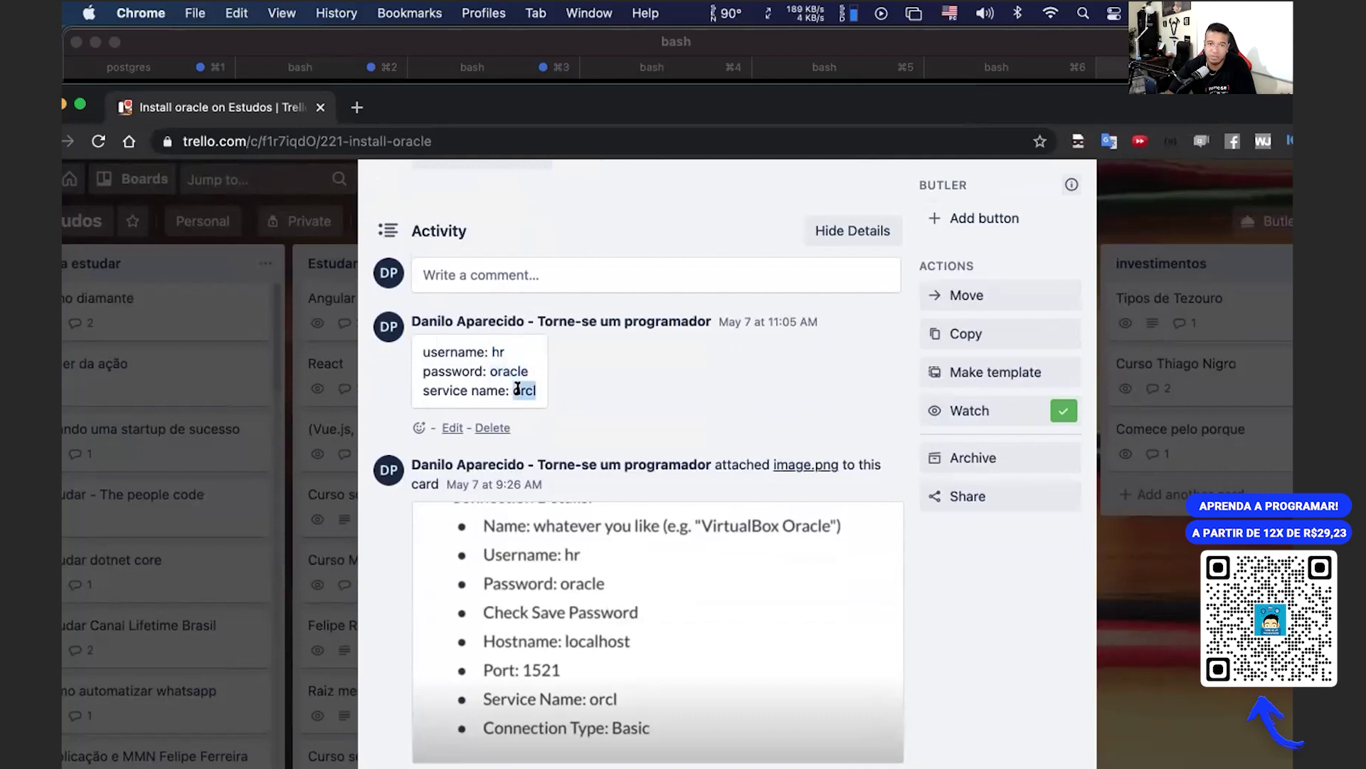
drag(544, 392, 419, 352)
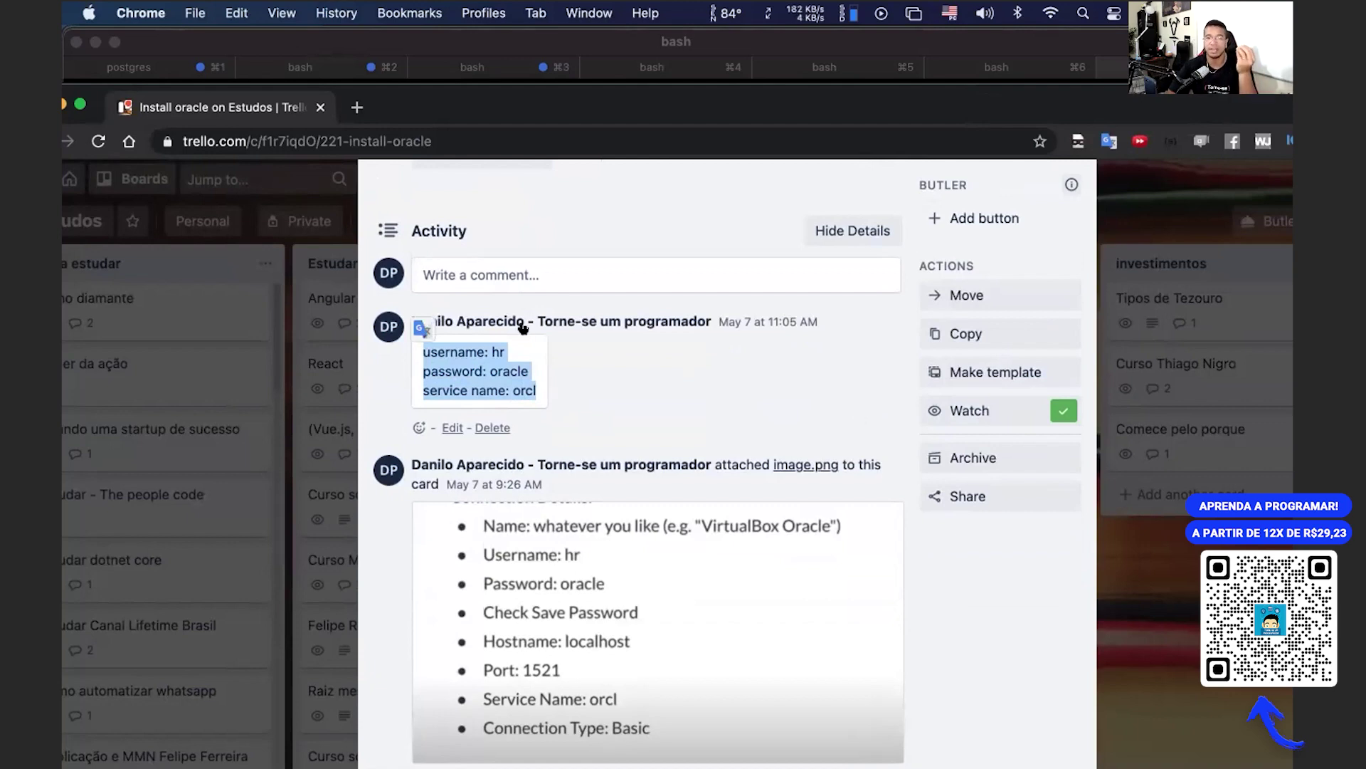
Step: Re-check the password and orcl service name, then minimize Chrome to reveal the terminal
click(493, 351)
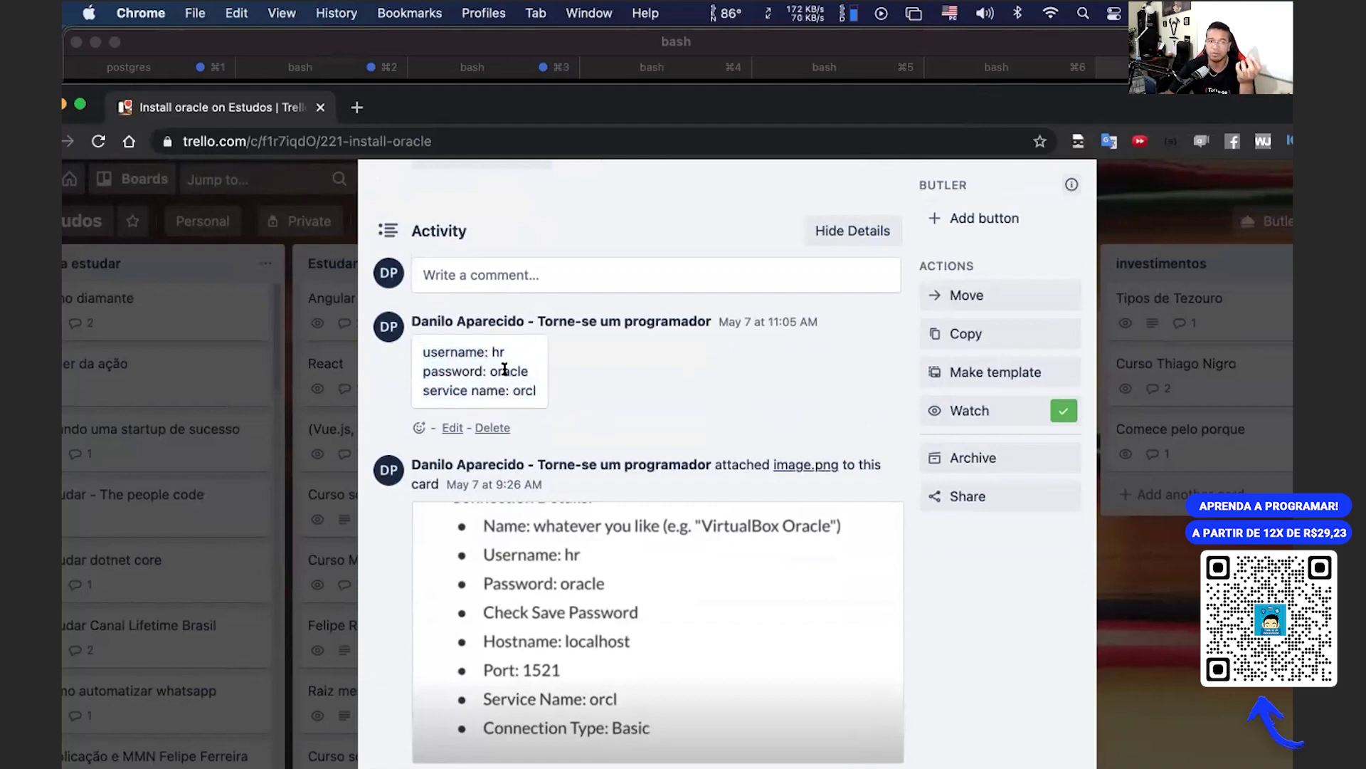
double_click(504, 371)
click(527, 388)
double_click(528, 389)
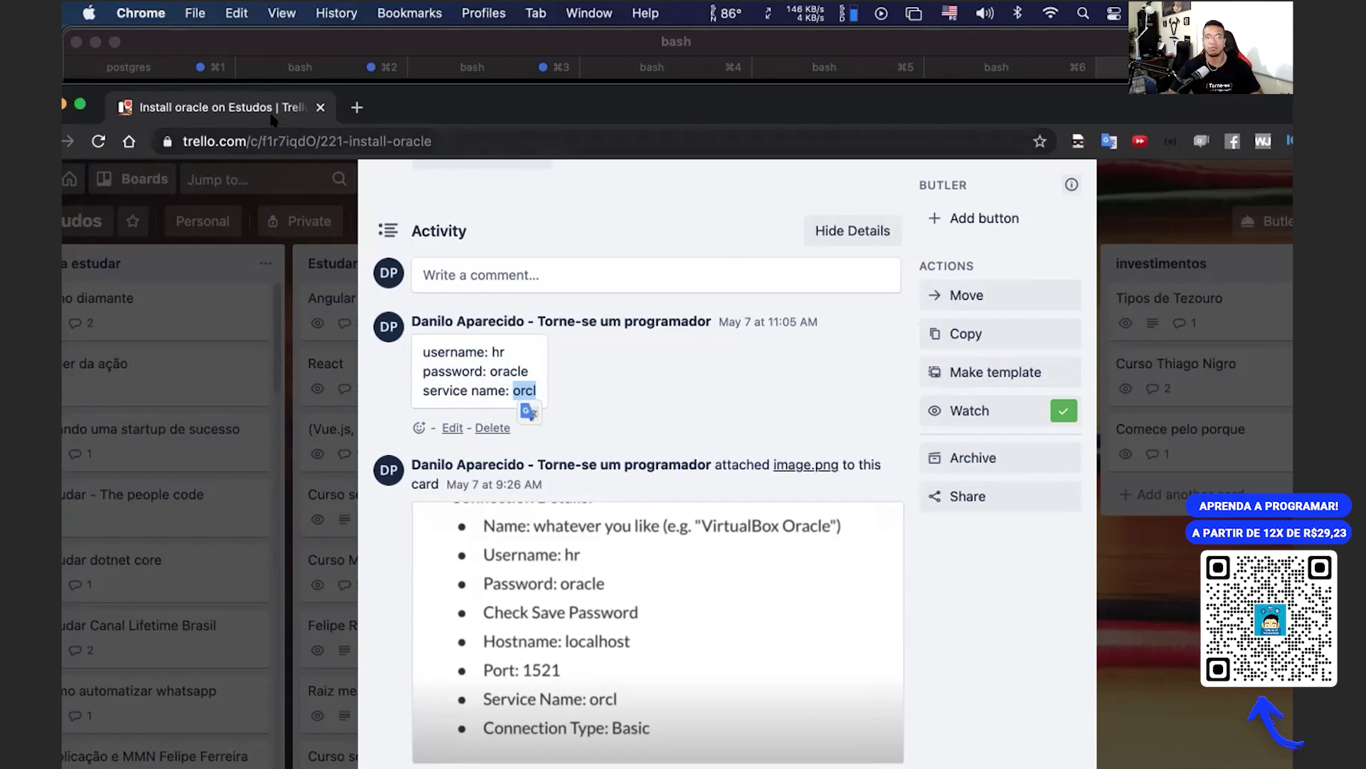
drag(277, 118, 375, 118)
key(super+m)
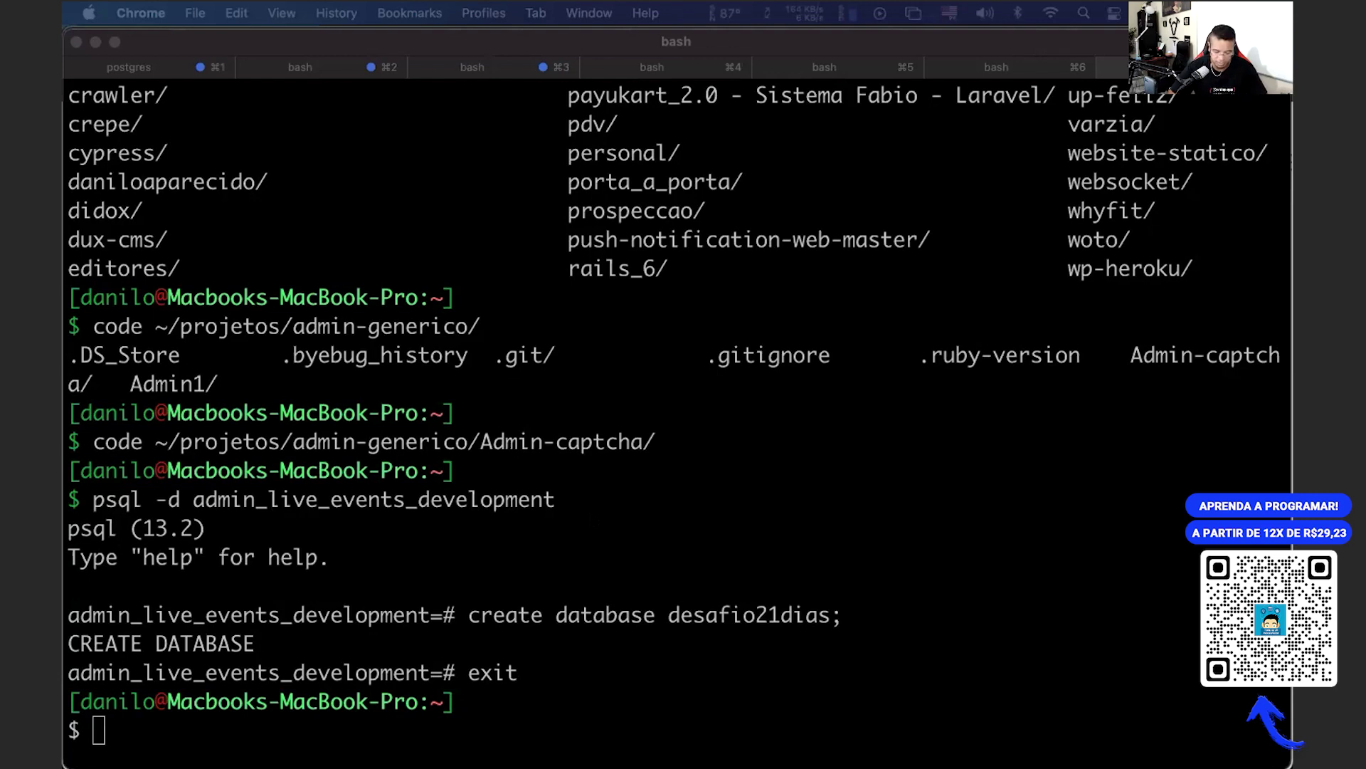
Step: Try searching 'sql de' in Spotlight and Launchpad, and check open windows in Mission Control
key(super+space)
text(sql de)
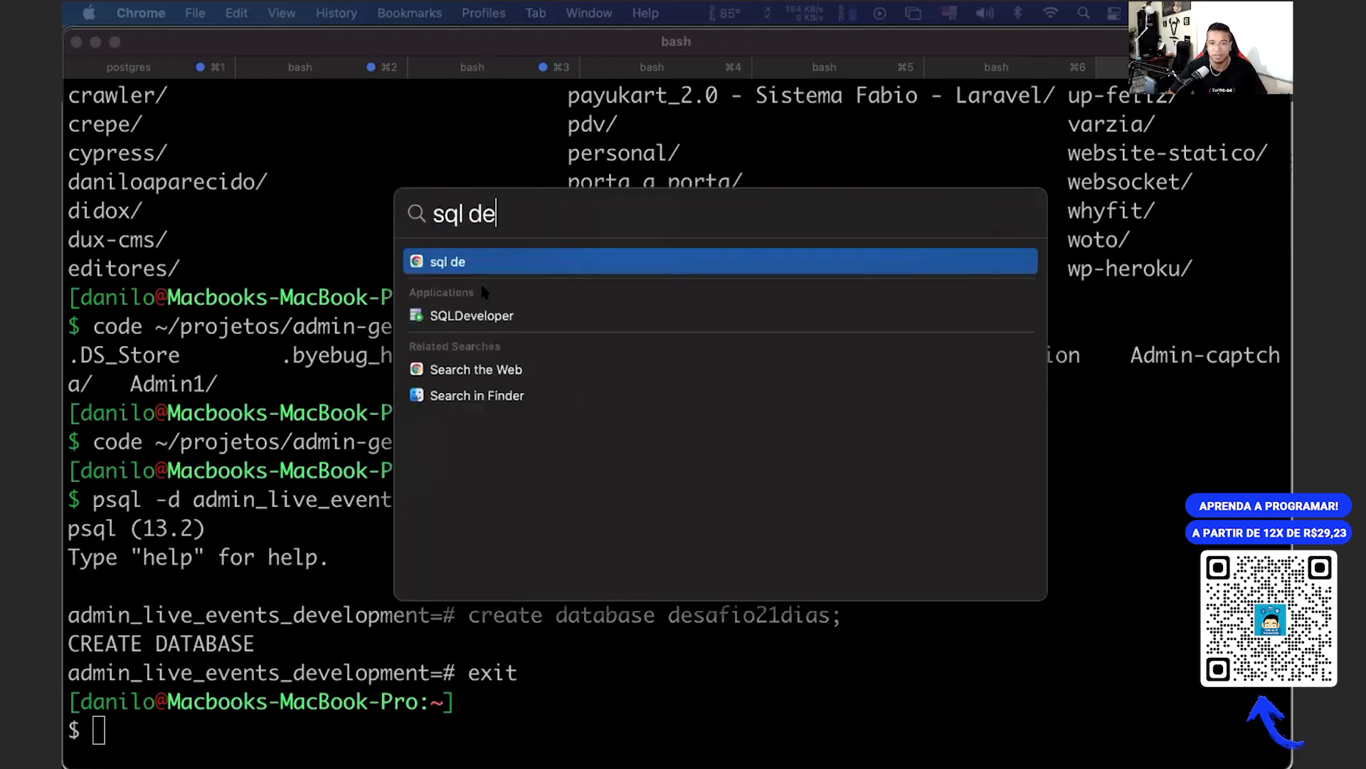
key(Escape)
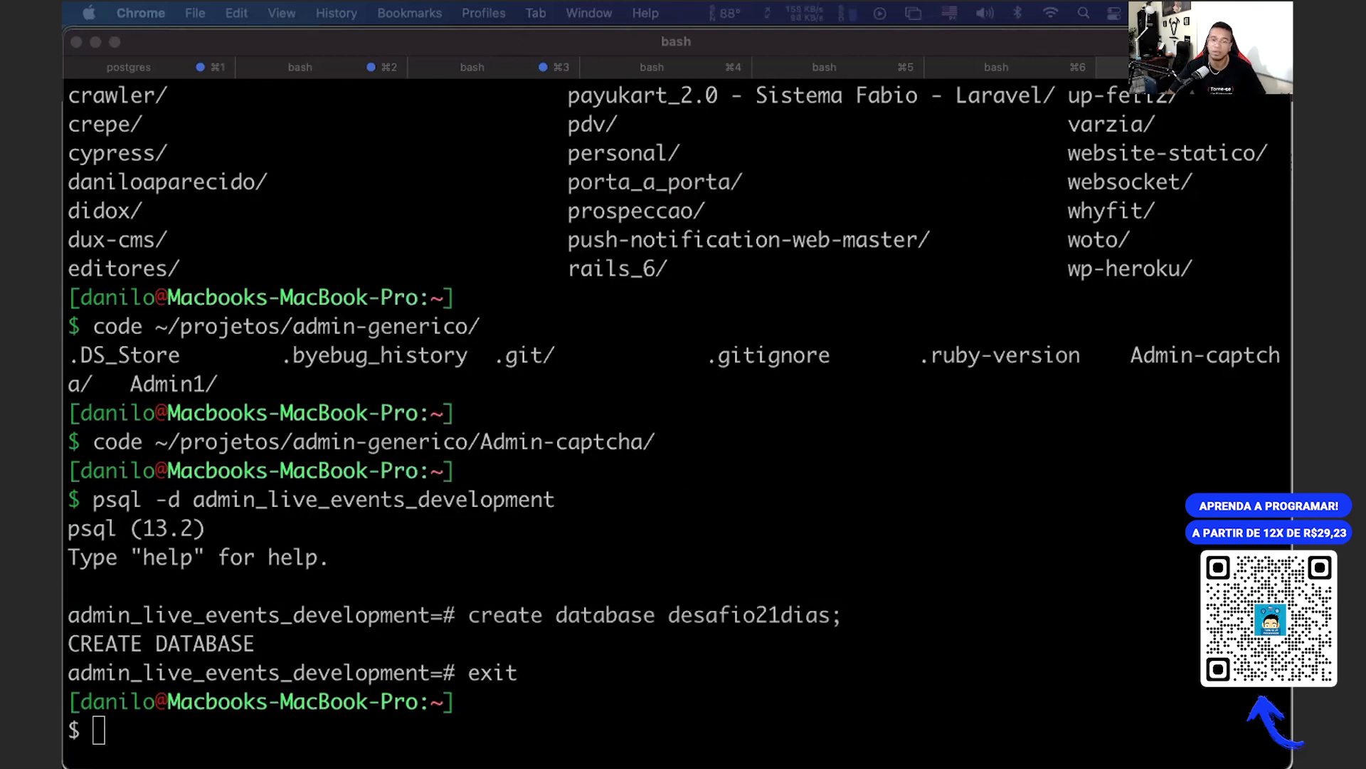
click(686, 324)
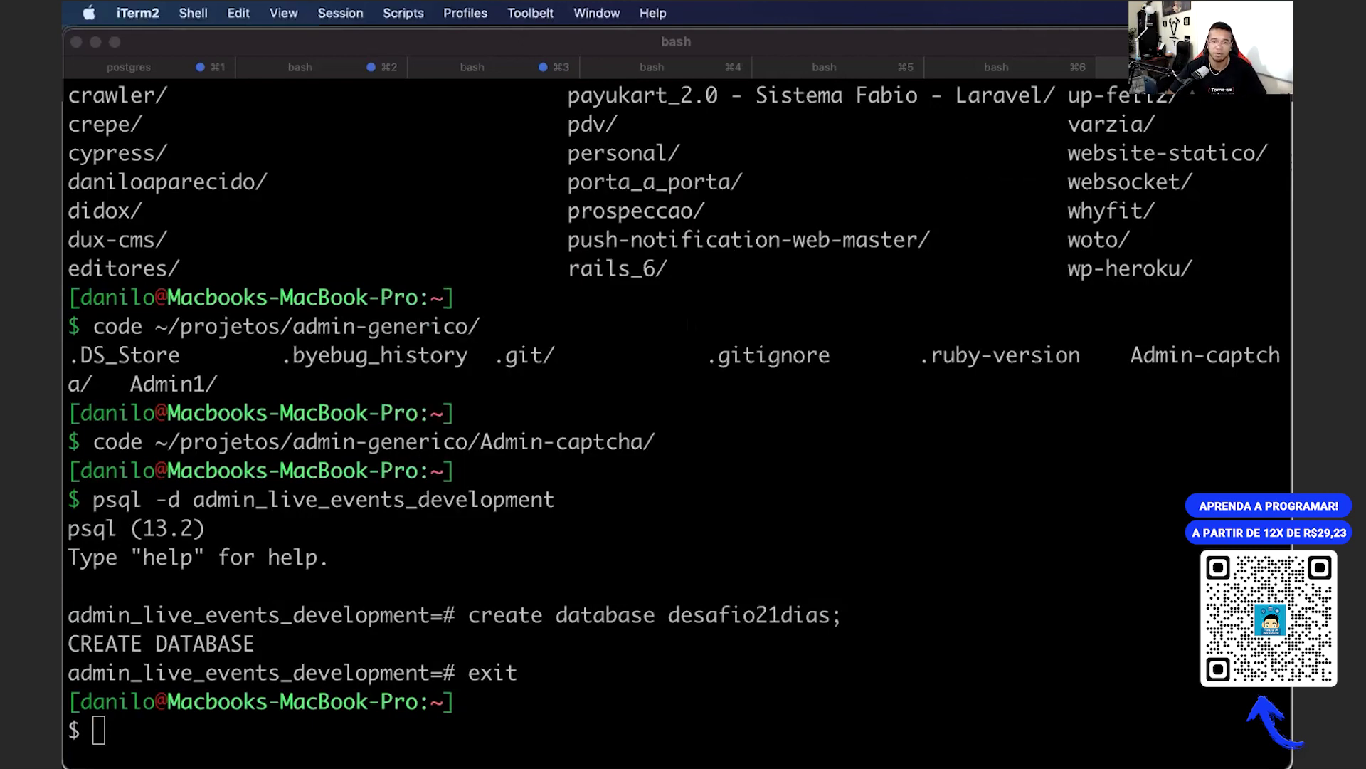
key(F4)
text(sql deve)
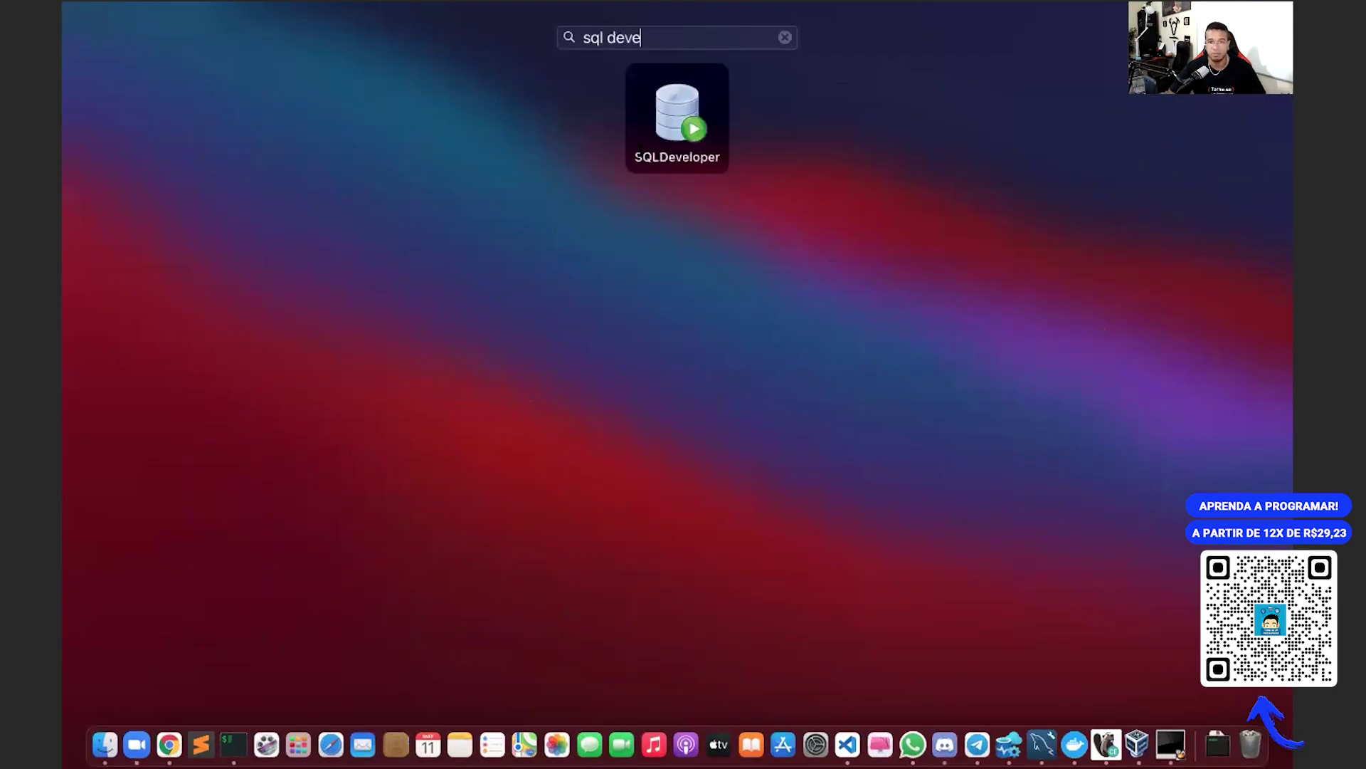
key(Return)
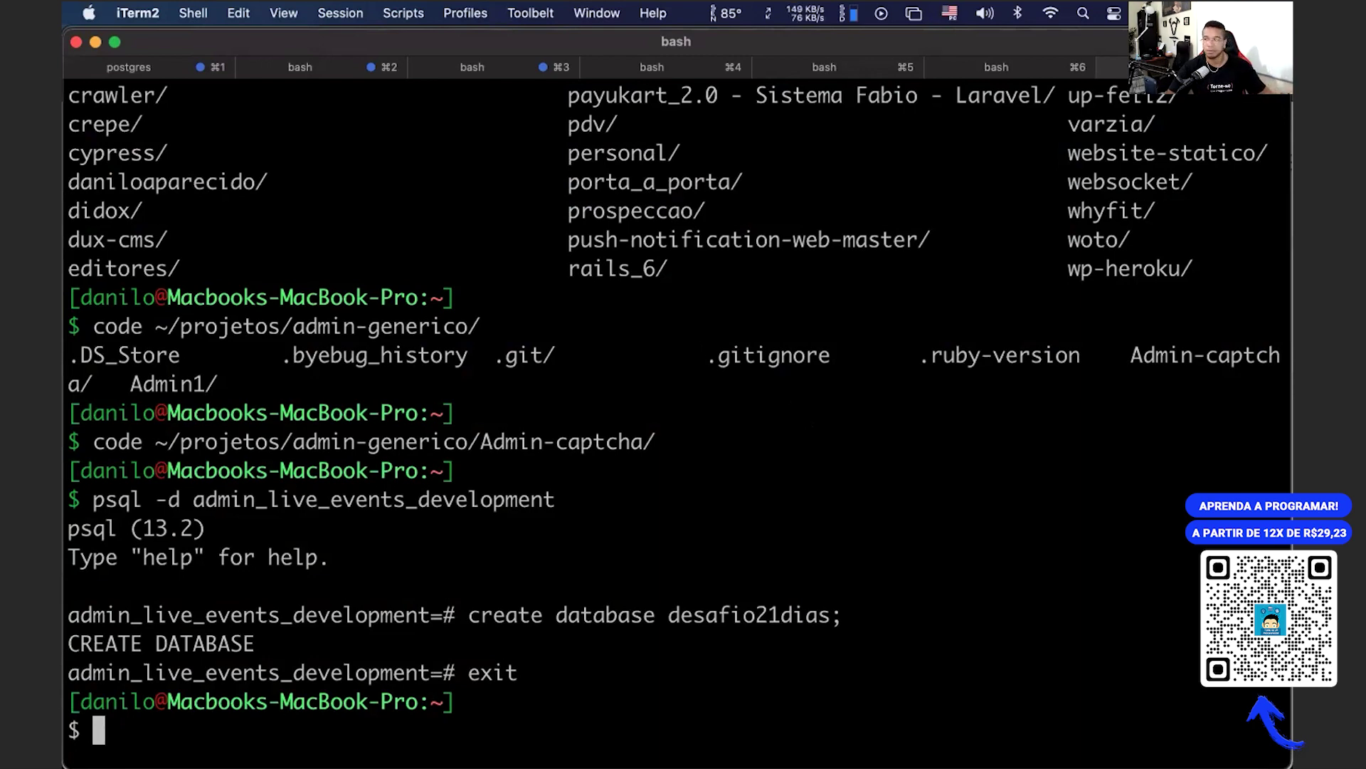
key(ctrl+Up)
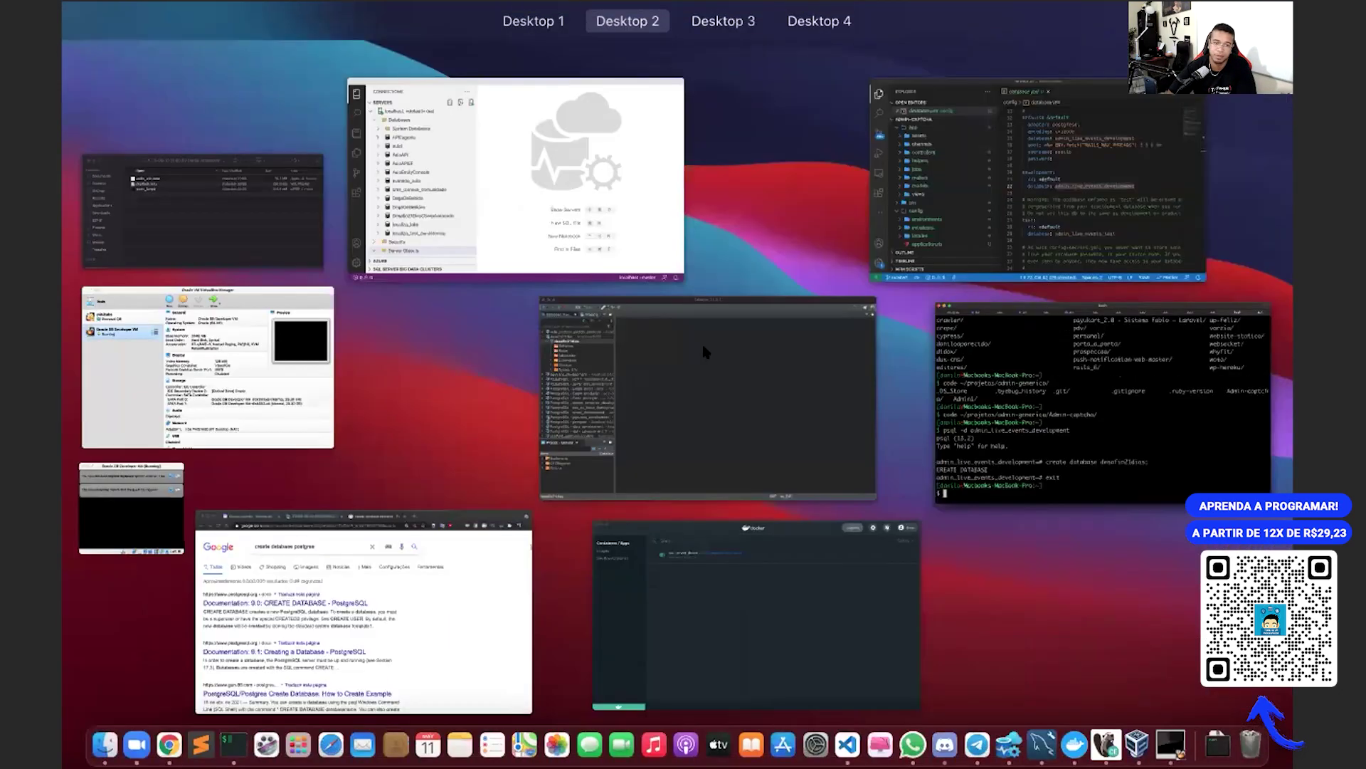
click(696, 350)
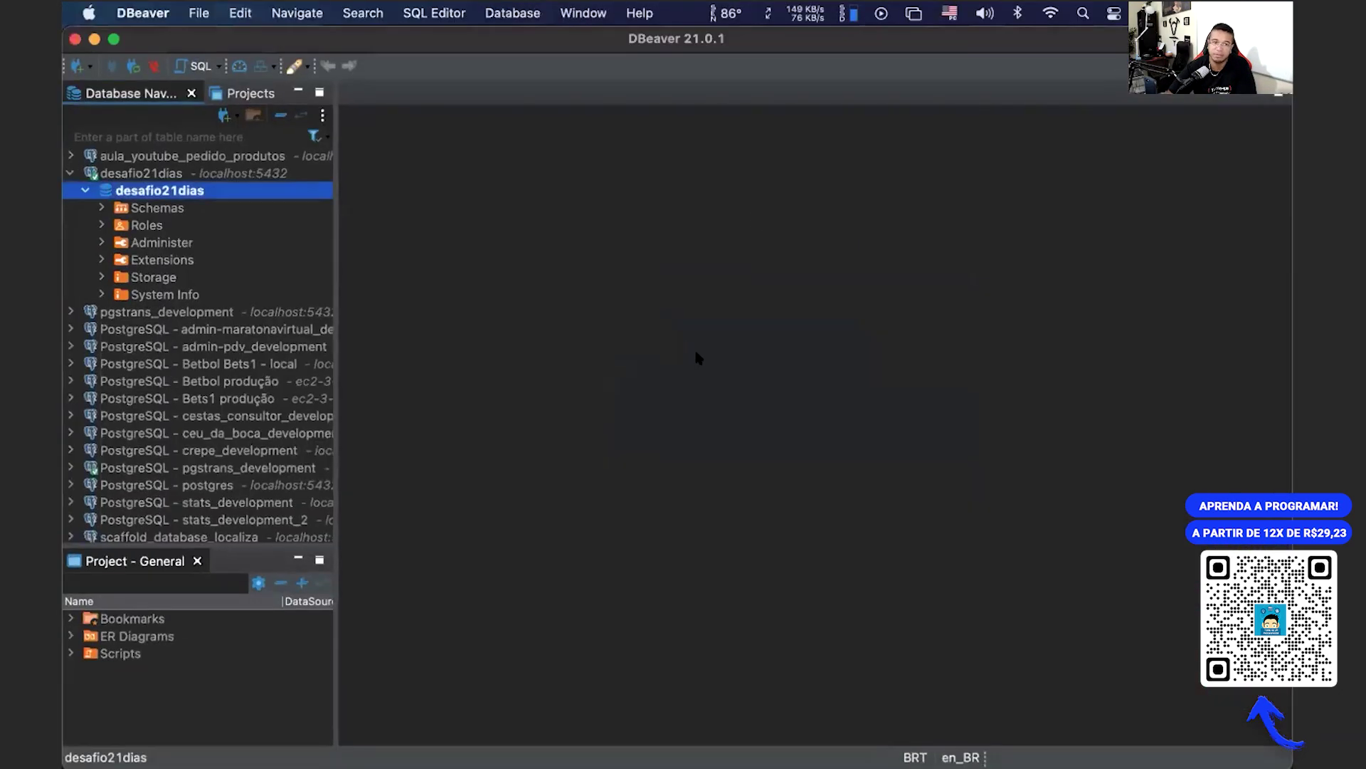
key(ctrl+Up)
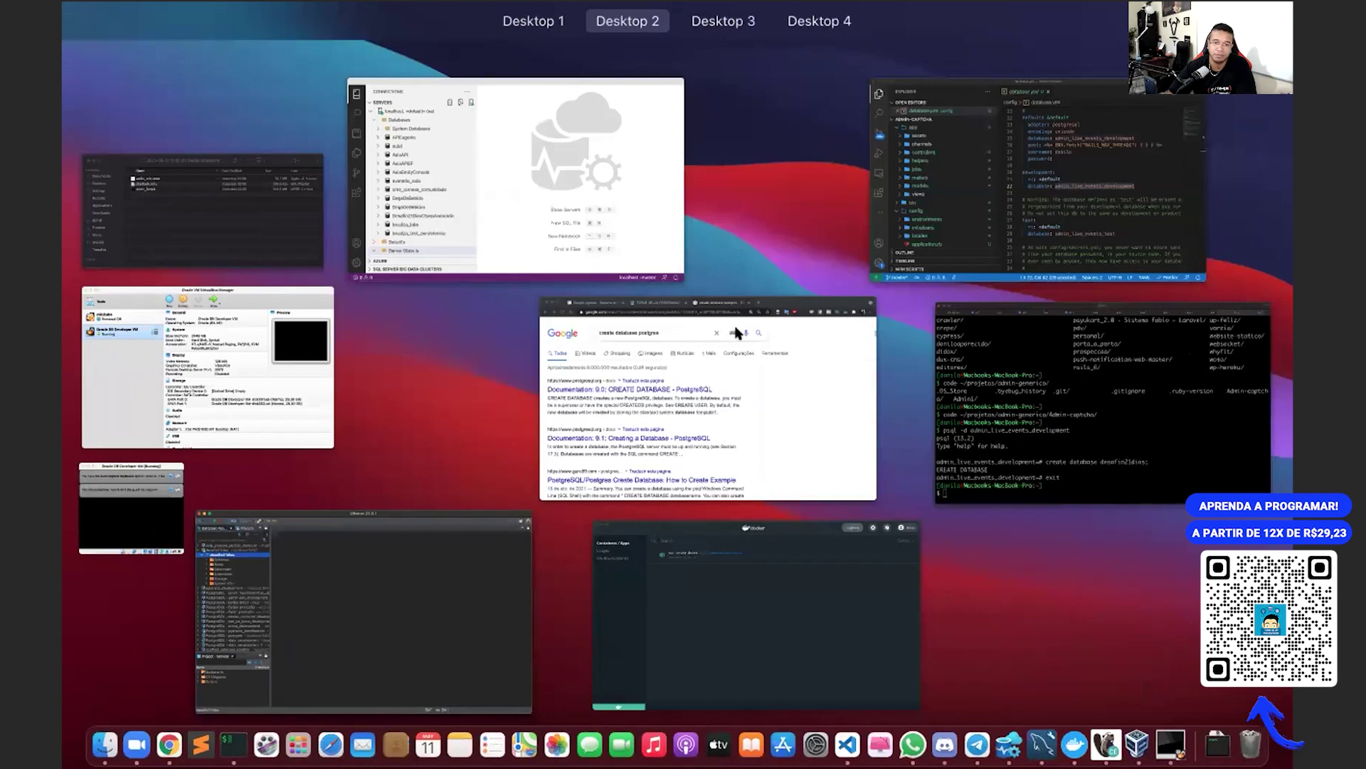
key(Escape)
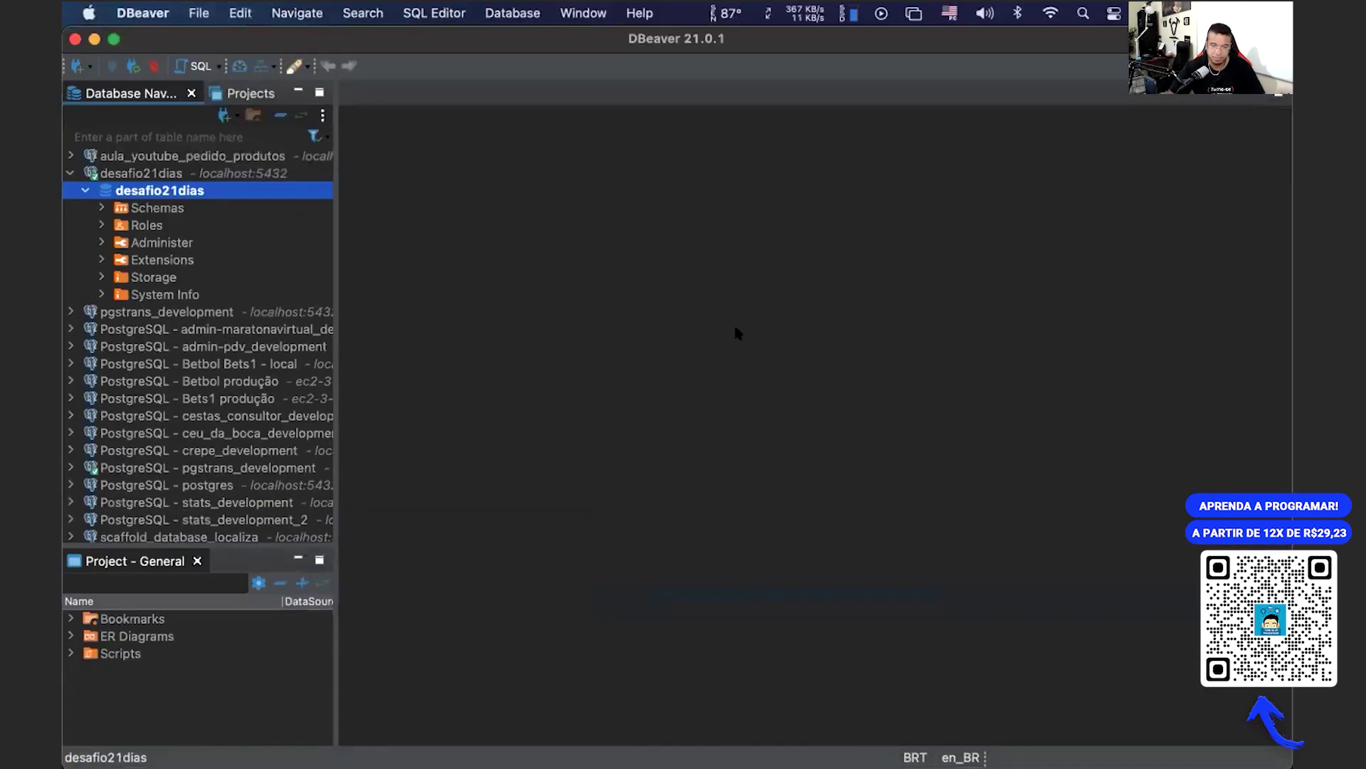
Step: Search 'sql' in Launchpad and launch SQL Developer
key(super+space)
text(sql de)
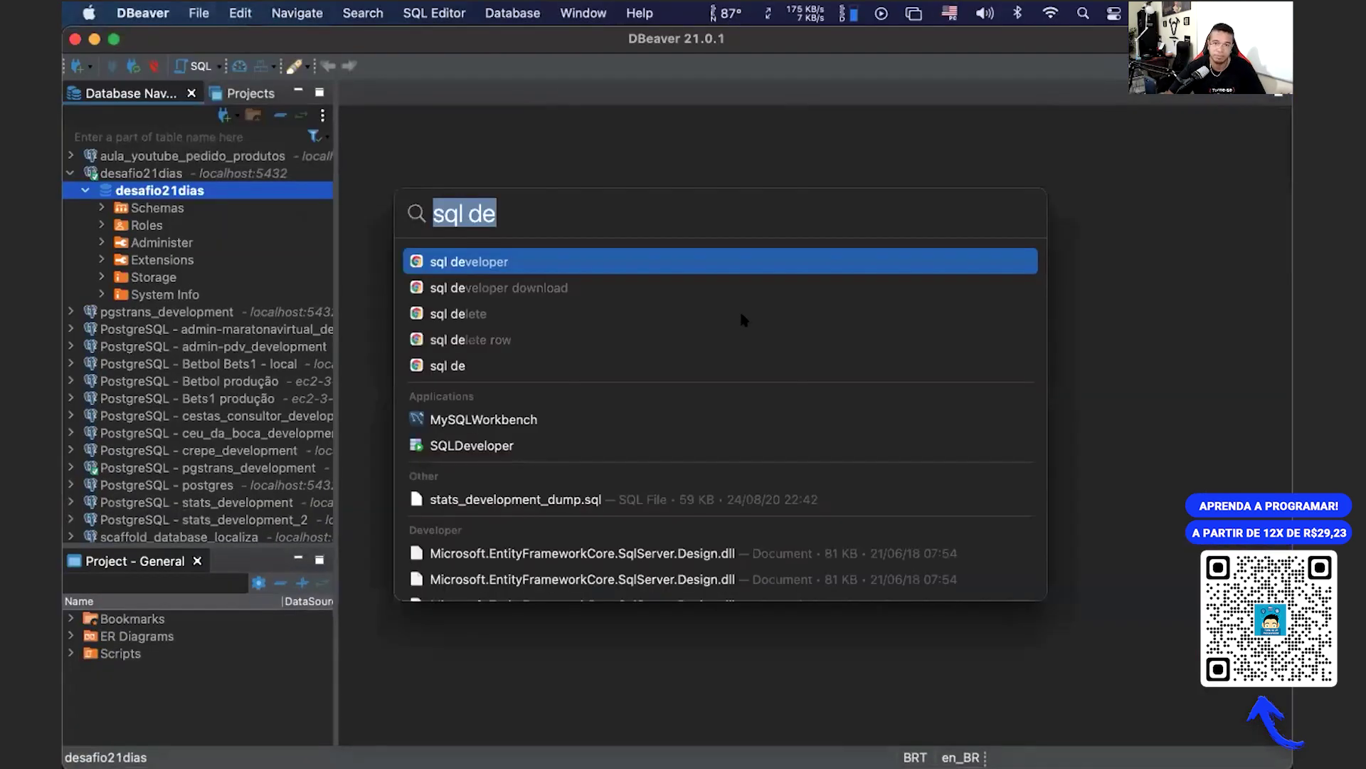
key(BackSpace)
key(BackSpace)
key(BackSpace)
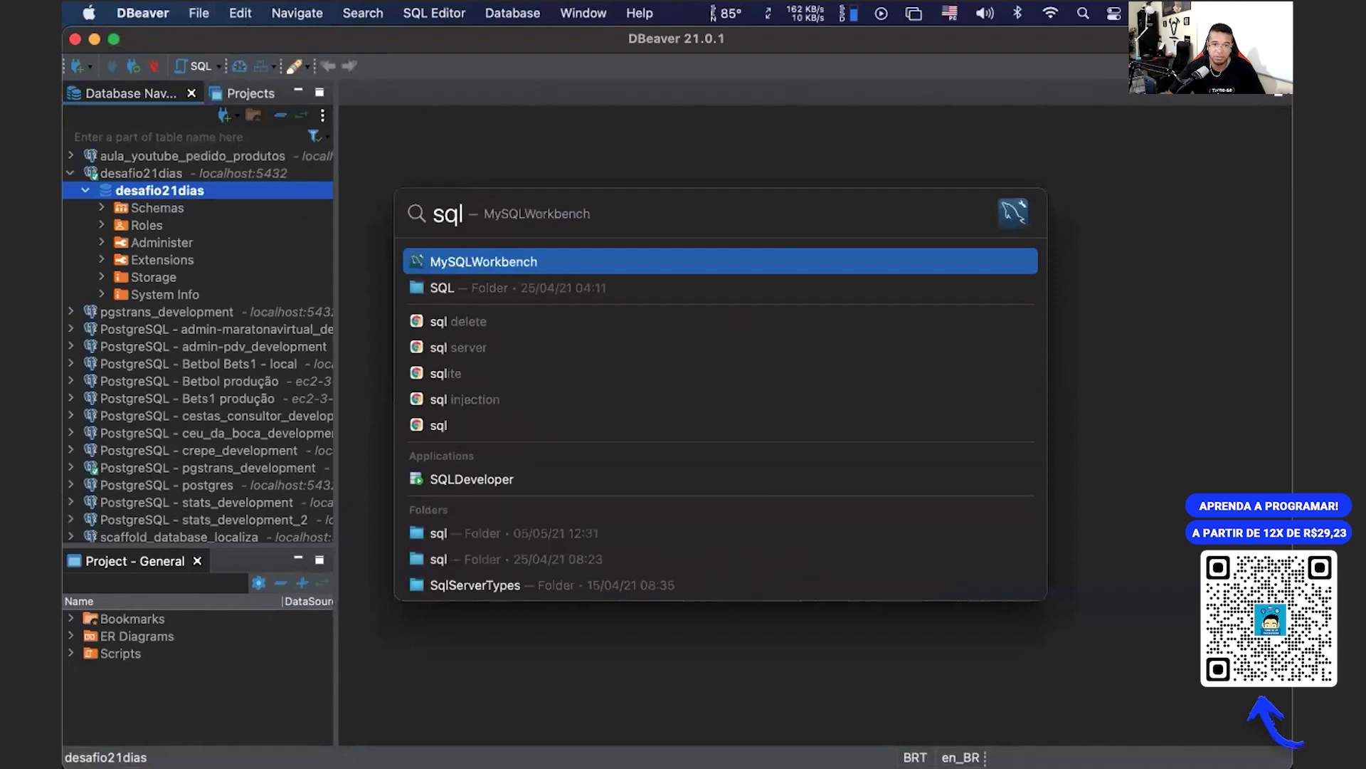
key(Escape)
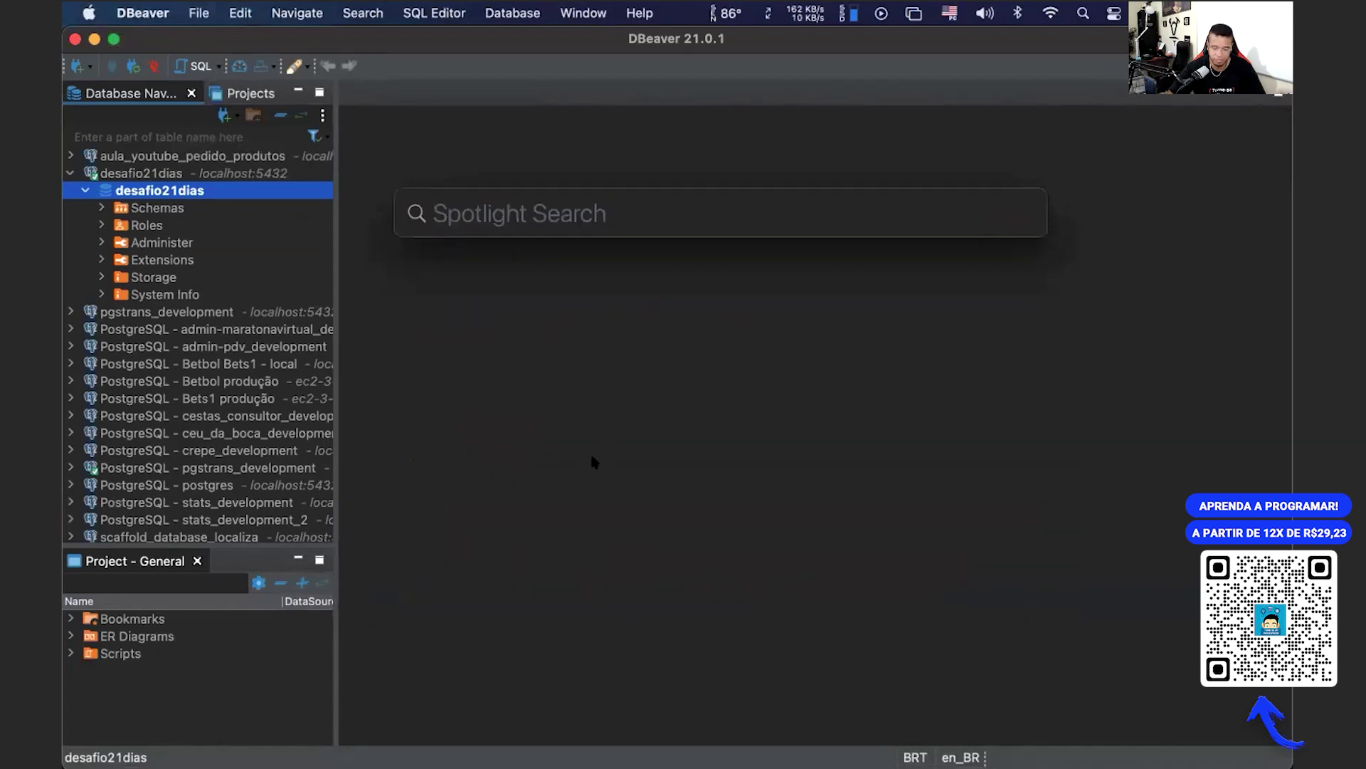
key(Escape)
key(Down)
key(F4)
text(sql)
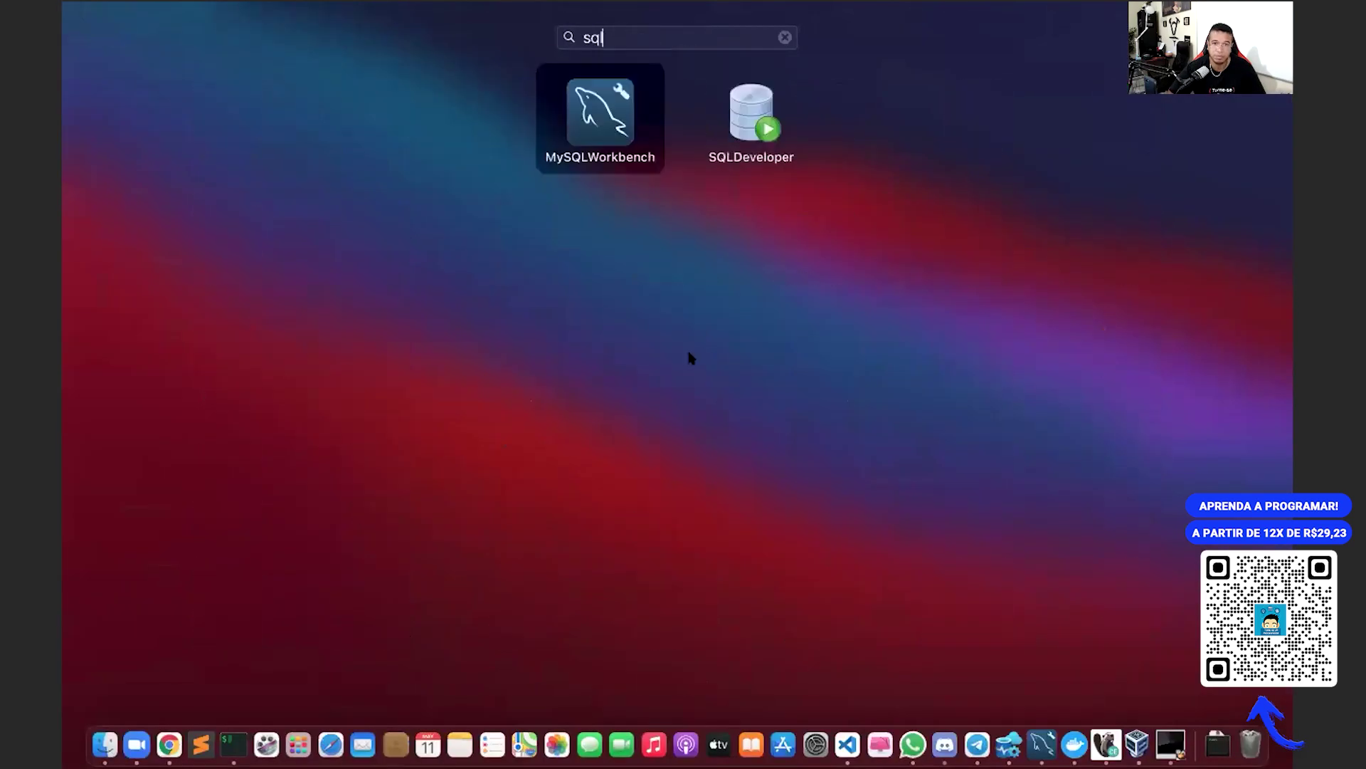
key(F4)
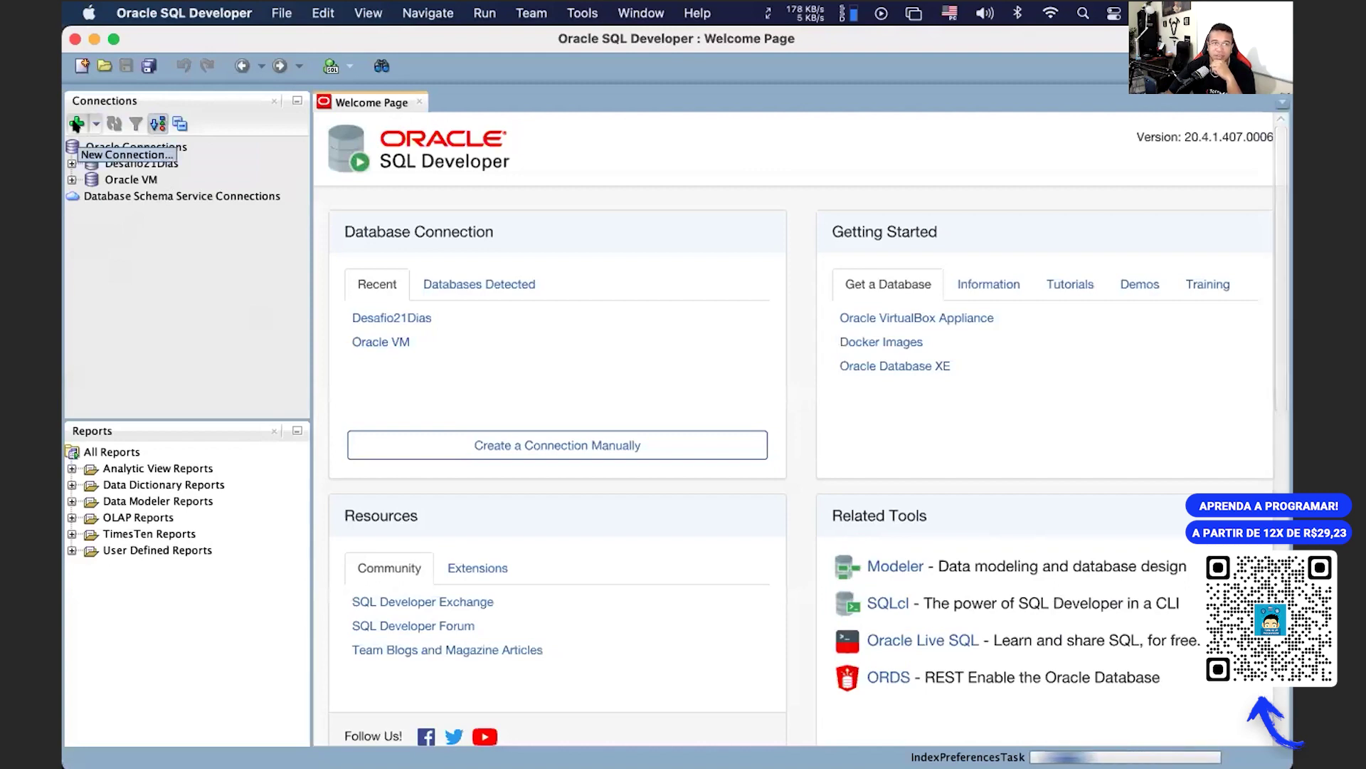
Step: Start a new database connection with the green + button in the Connections panel
click(76, 125)
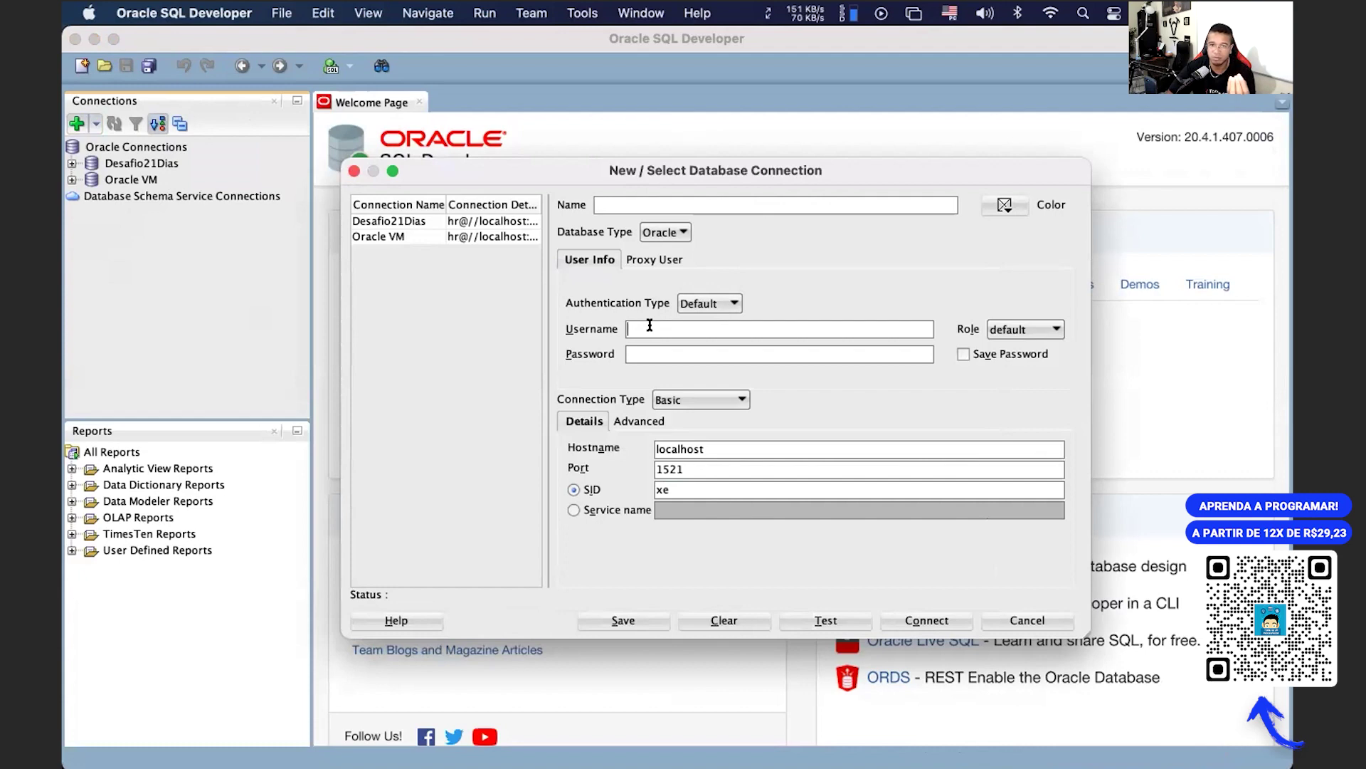
Step: Switch the connection from SID to service name, checking the credentials in the browser
click(654, 353)
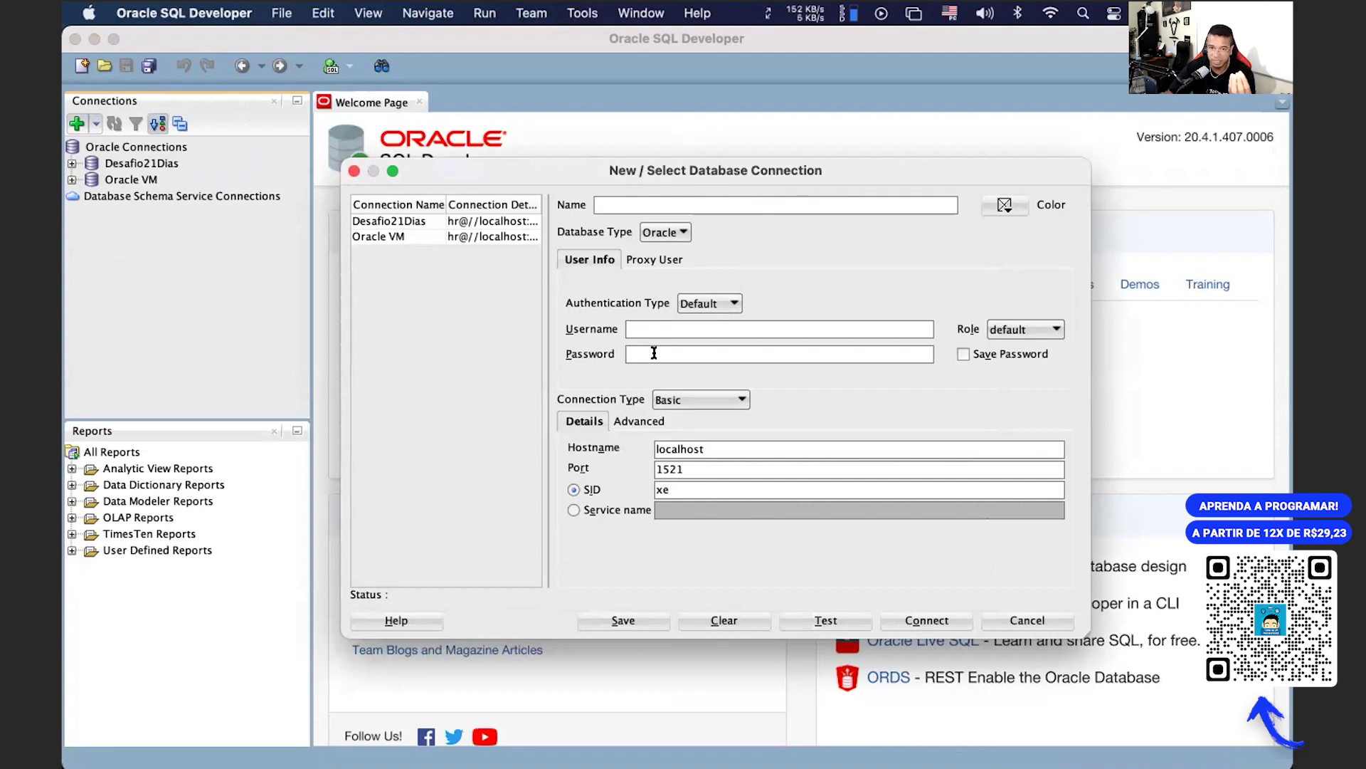
double_click(673, 447)
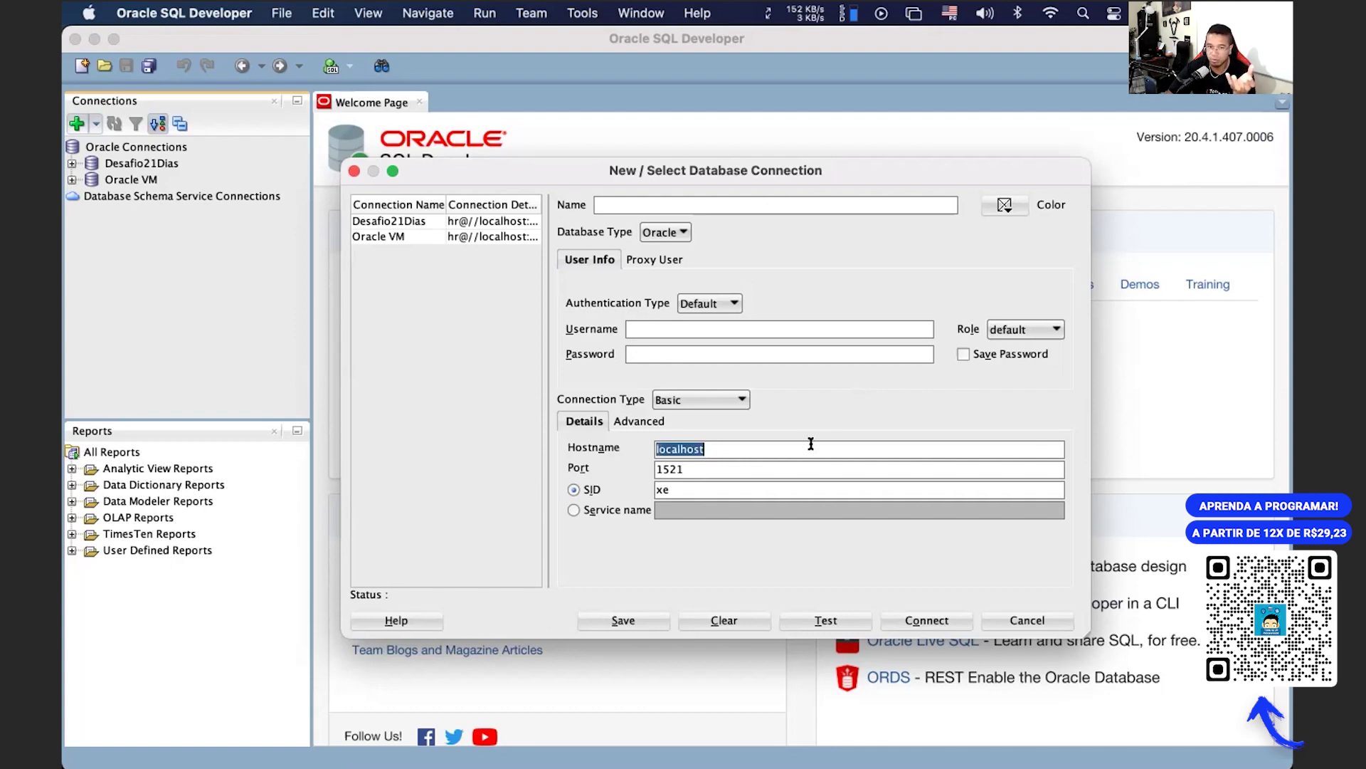
click(591, 509)
click(683, 510)
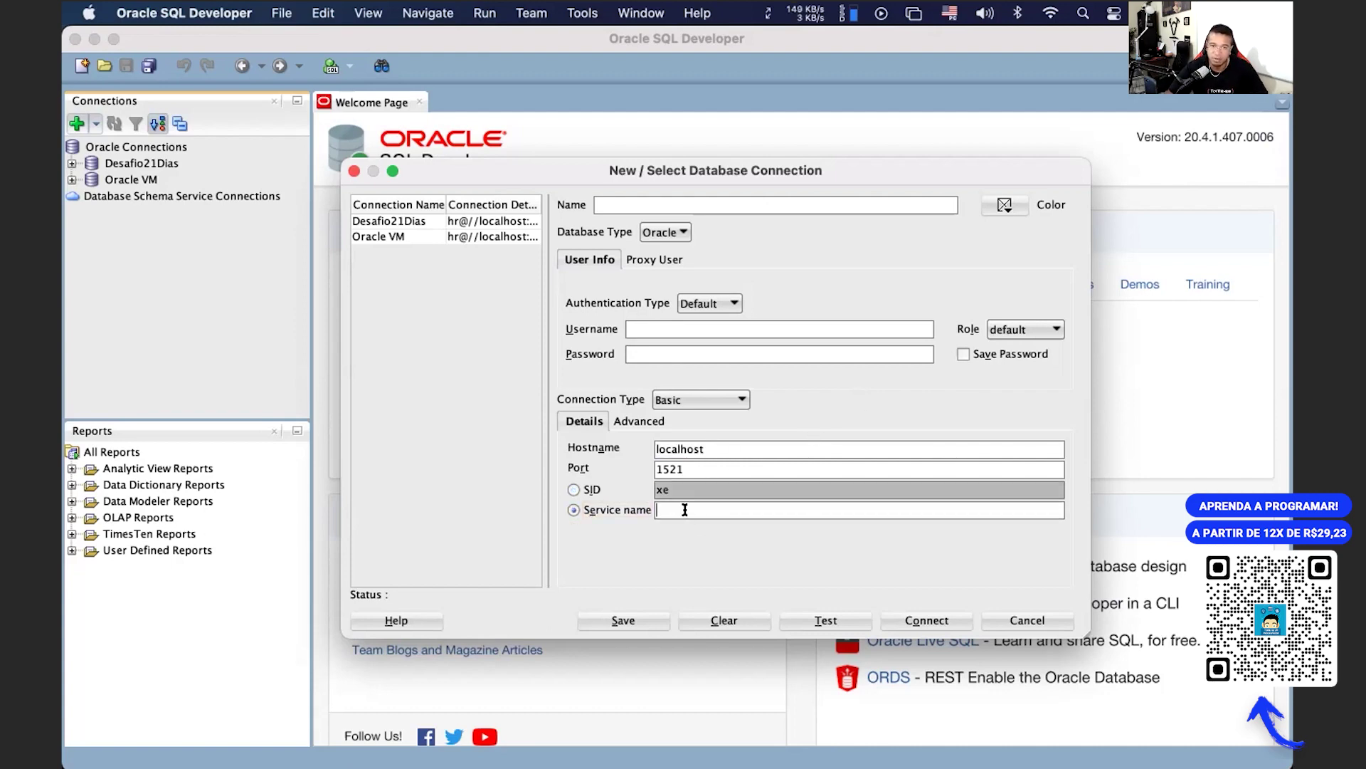
key(super+Tab)
key(super+Tab)
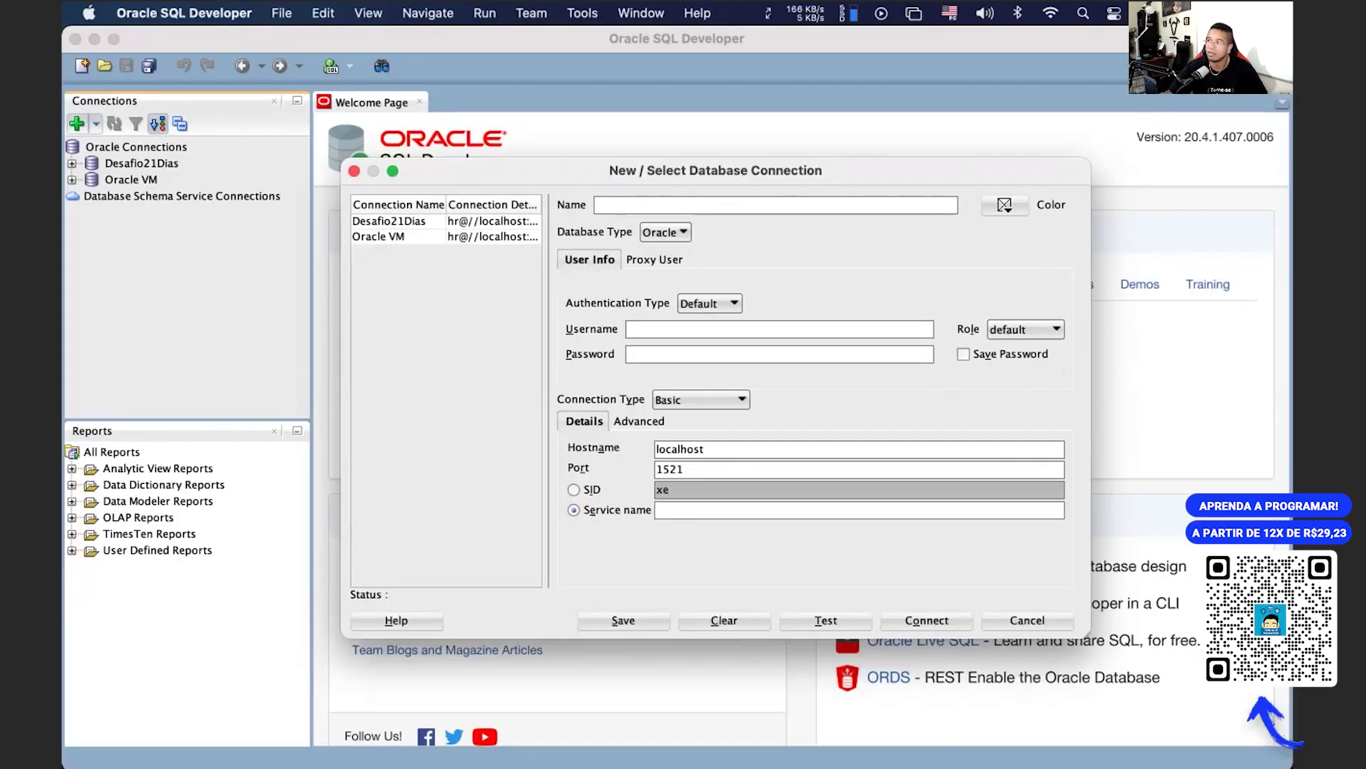
key(super+Tab)
key(super+Tab)
key(super+Tab)
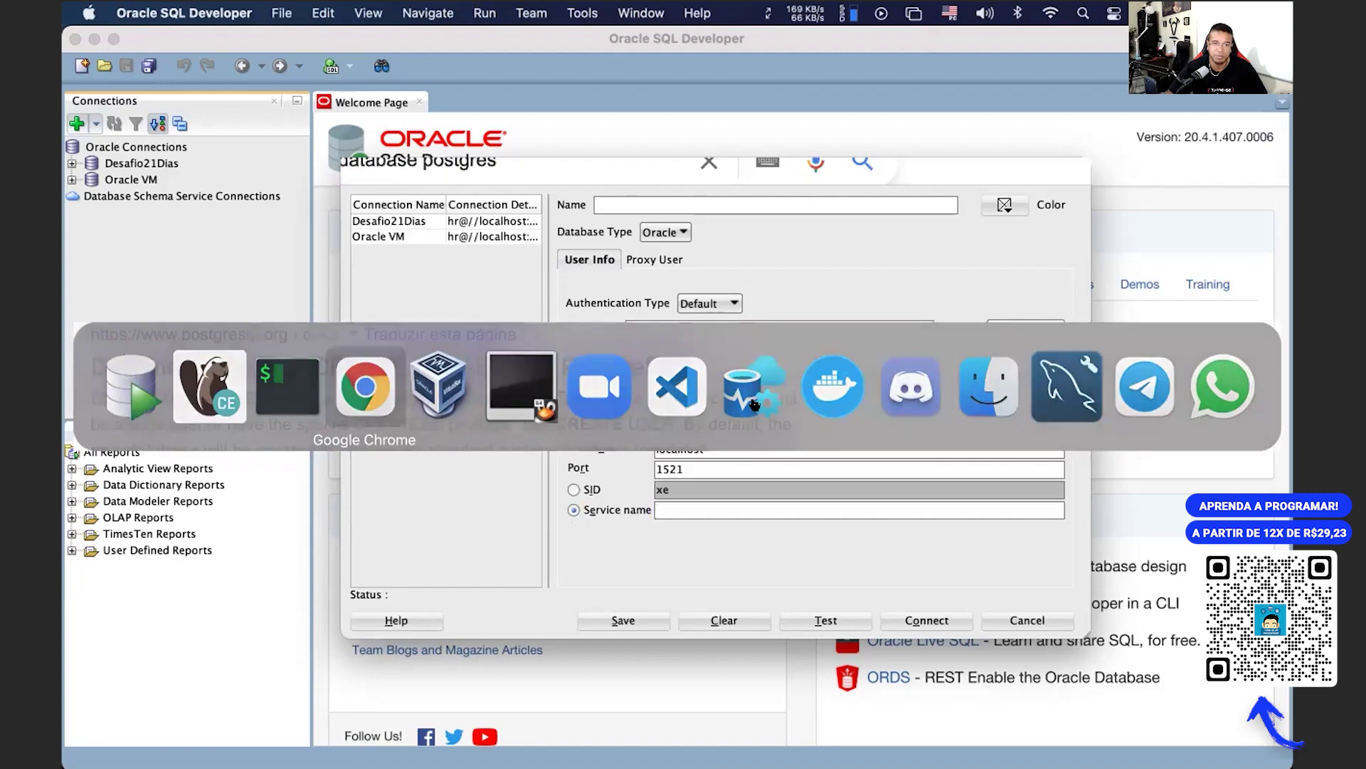
key(super+Tab)
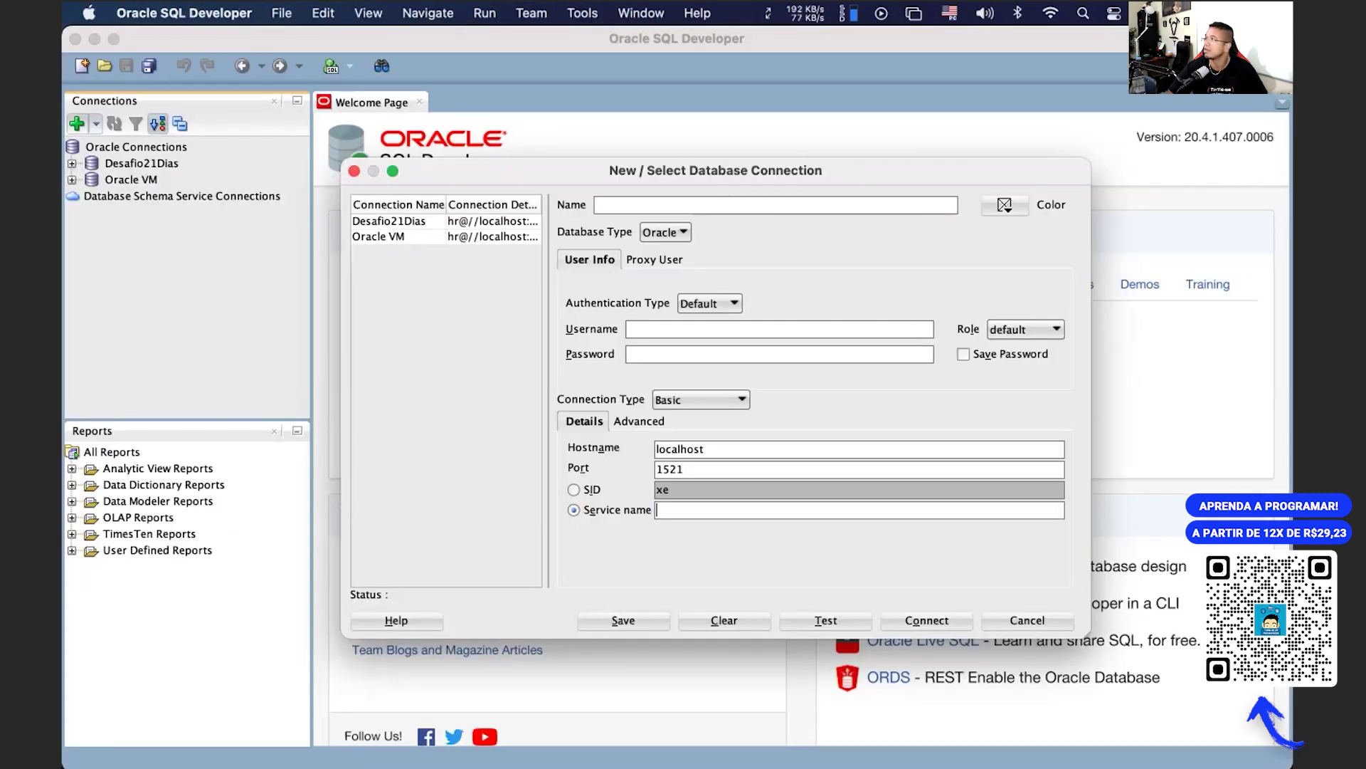
key(super+Tab)
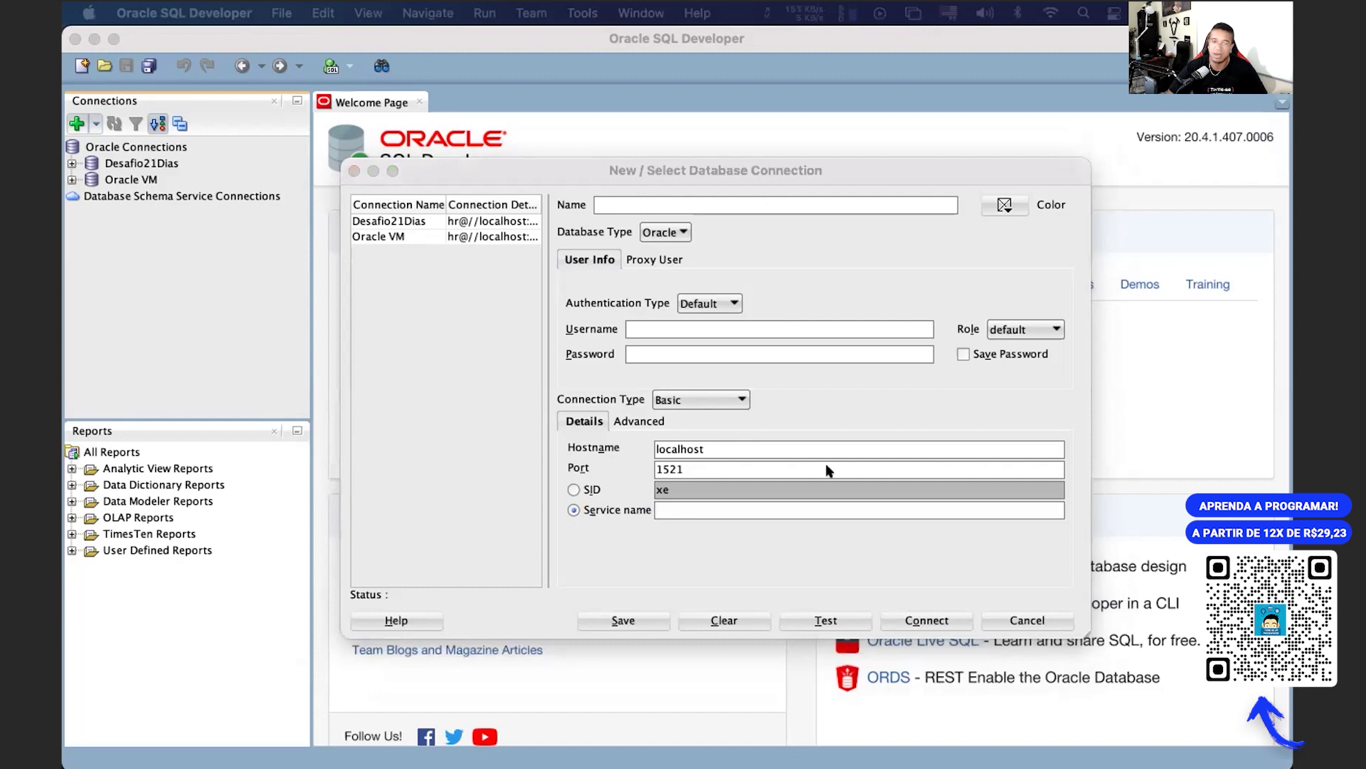
Step: Enter username hr, the account password with Save Password checked, and service name orcl
click(663, 328)
text(hr)
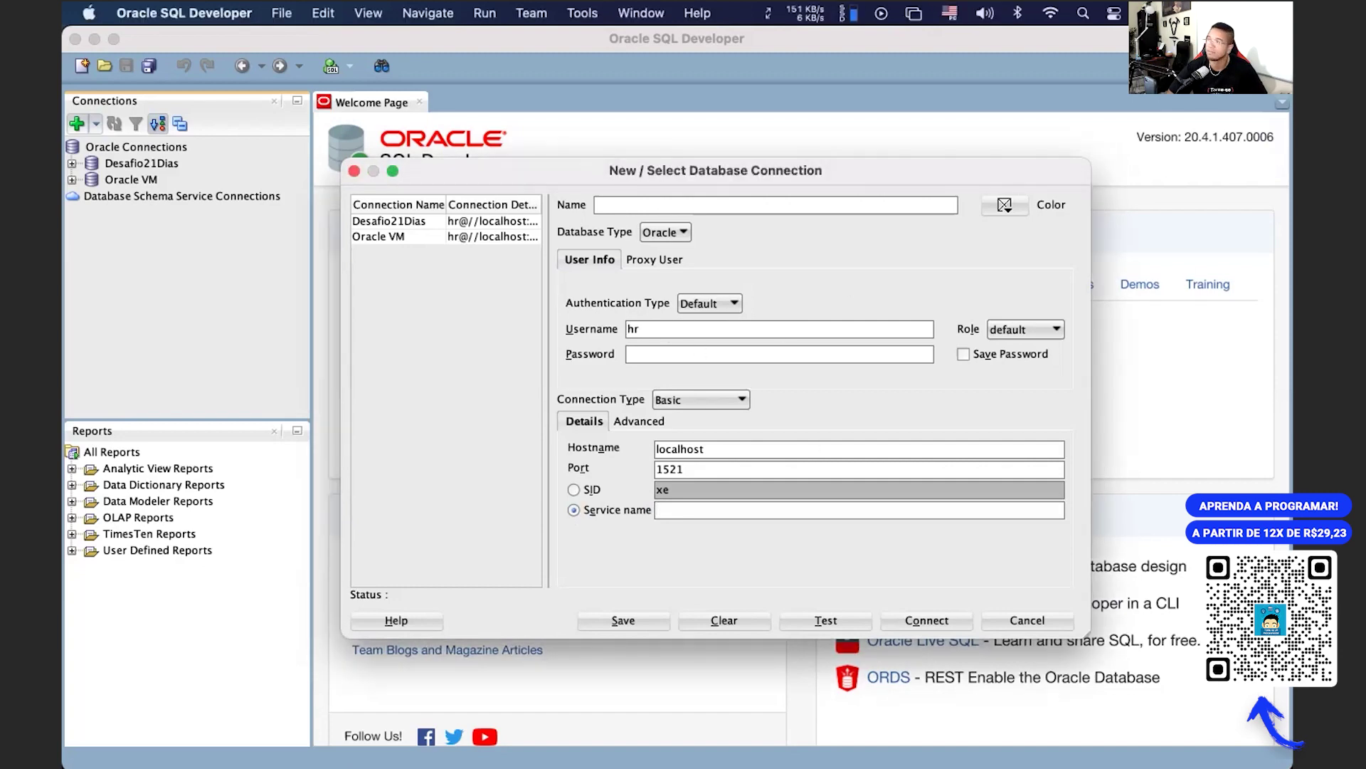
key(super+Tab)
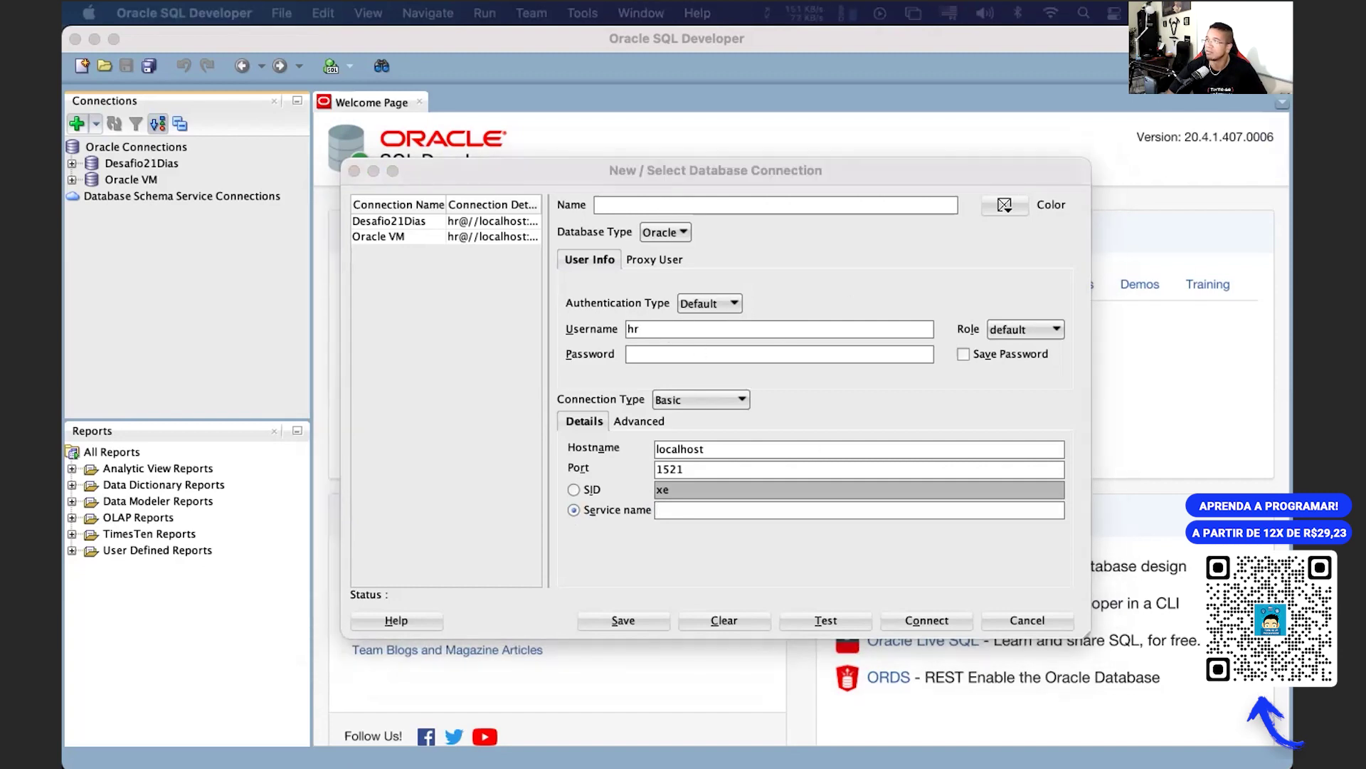
click(751, 354)
text(oracle)
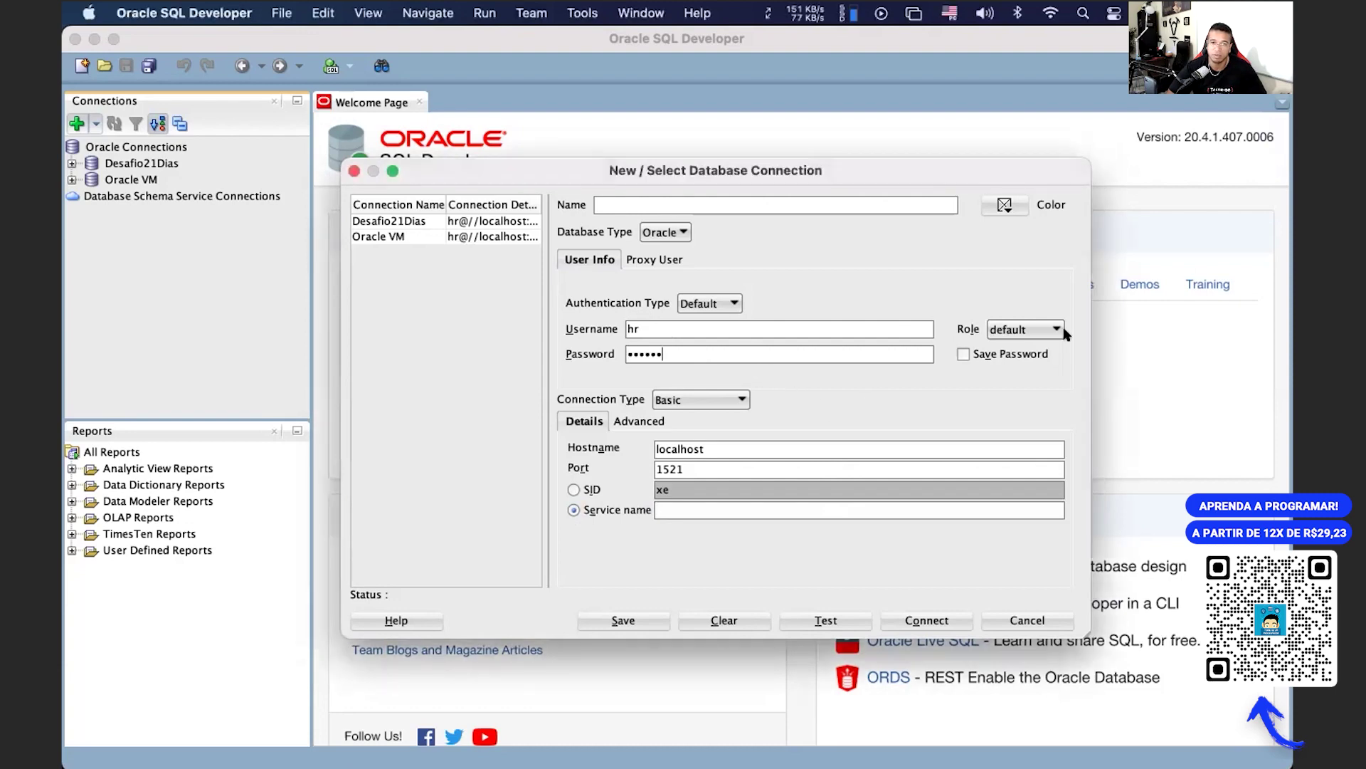
click(982, 353)
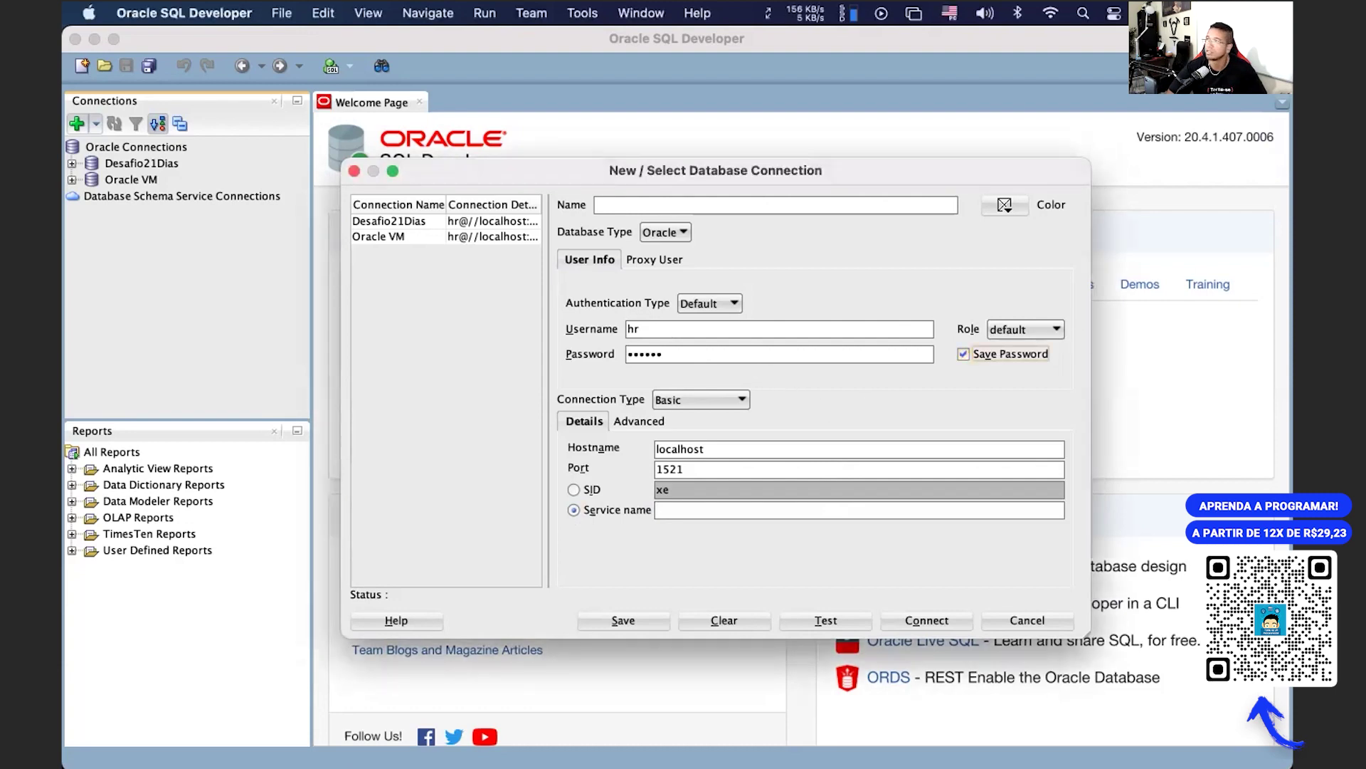
key(super+Tab)
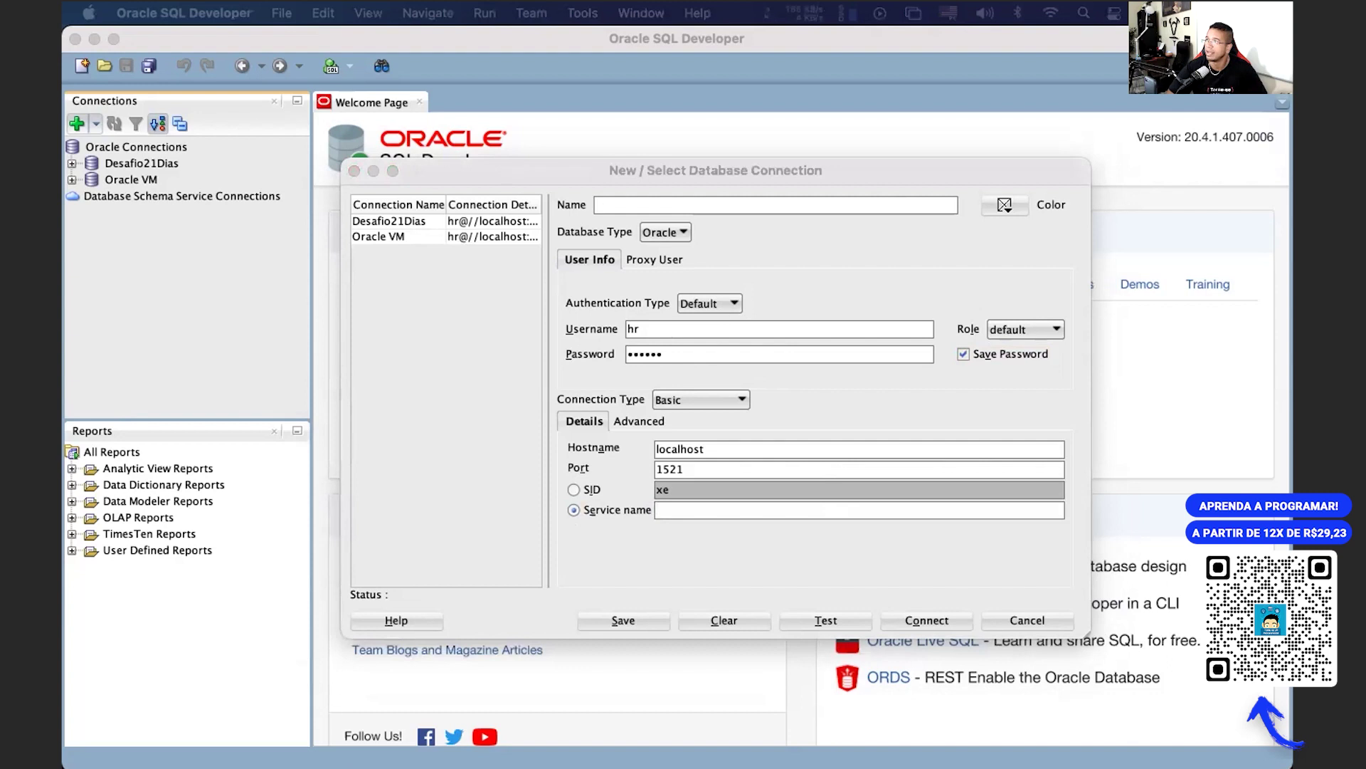
click(737, 511)
text(orcl)
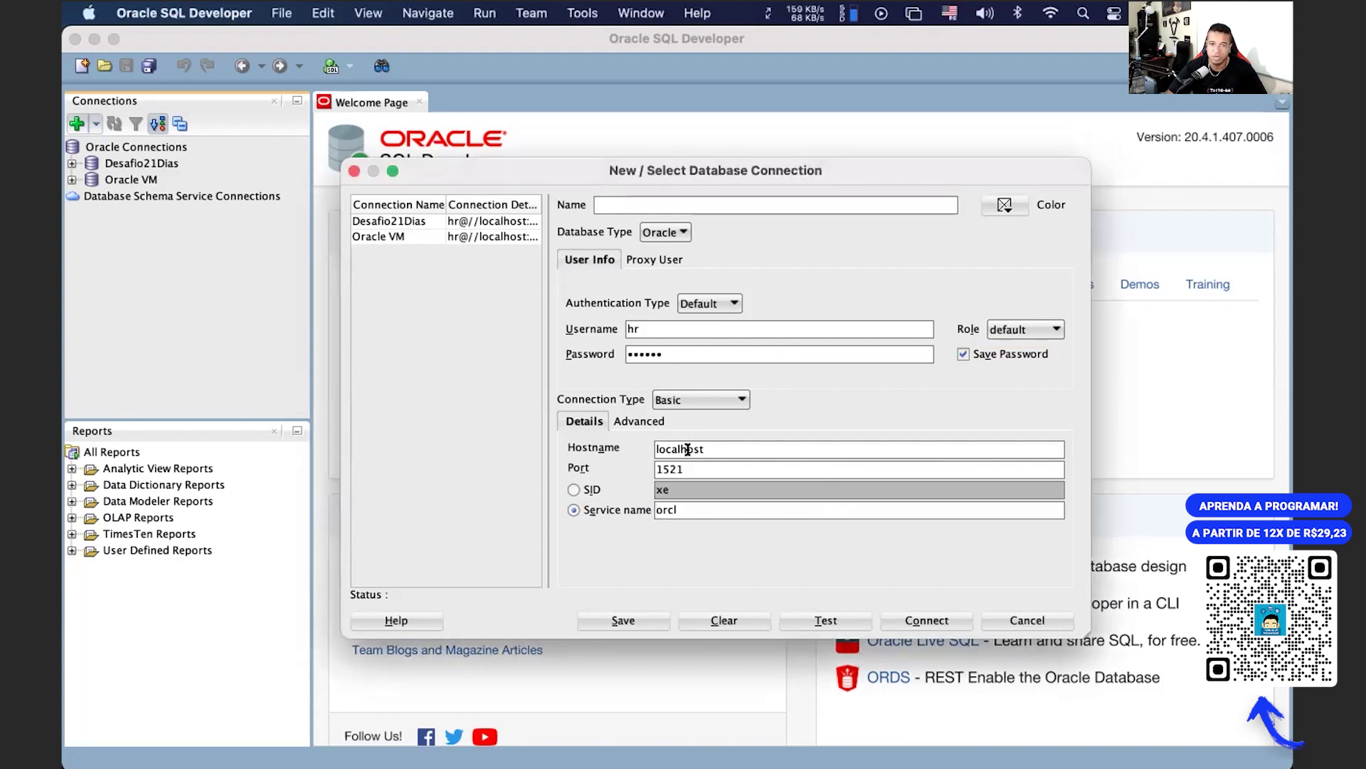
Step: Name the connection base_criada_na_aula, test it, and connect
click(656, 203)
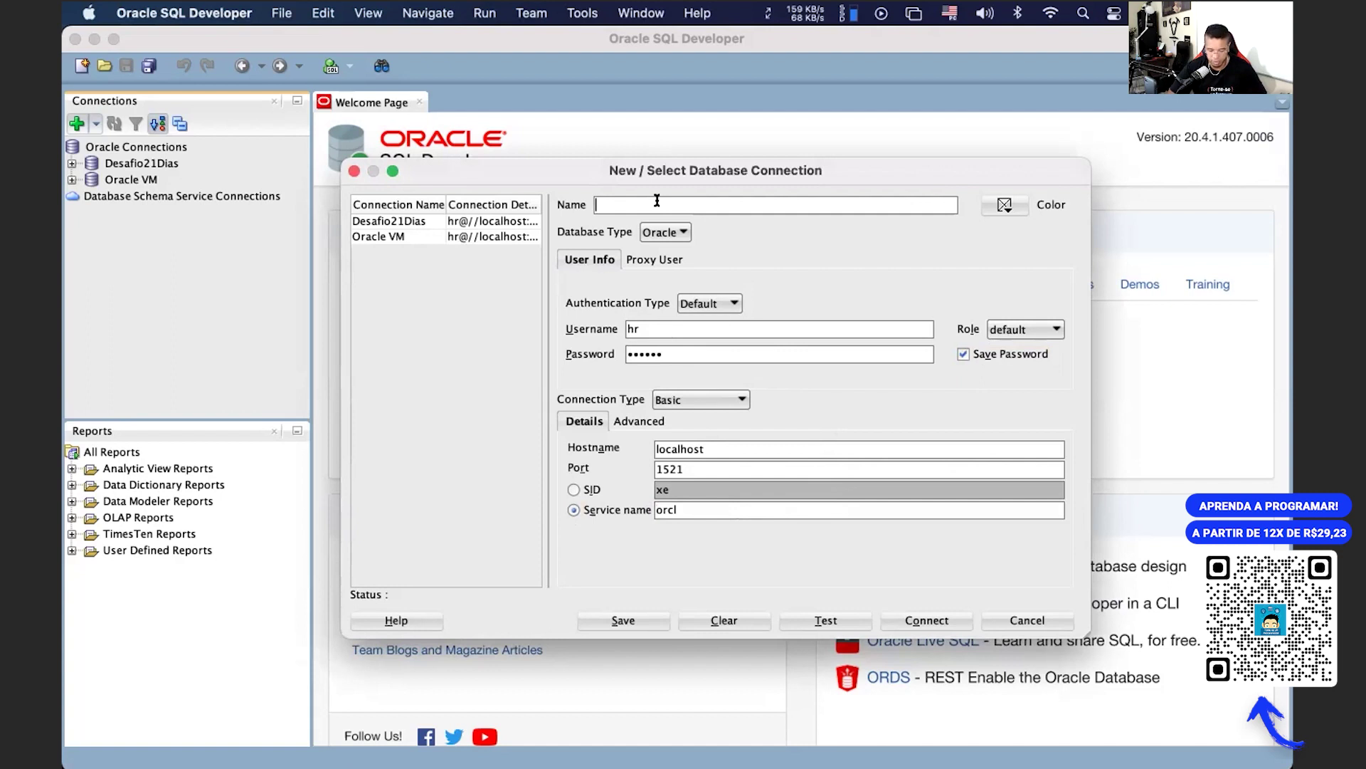
text(base)
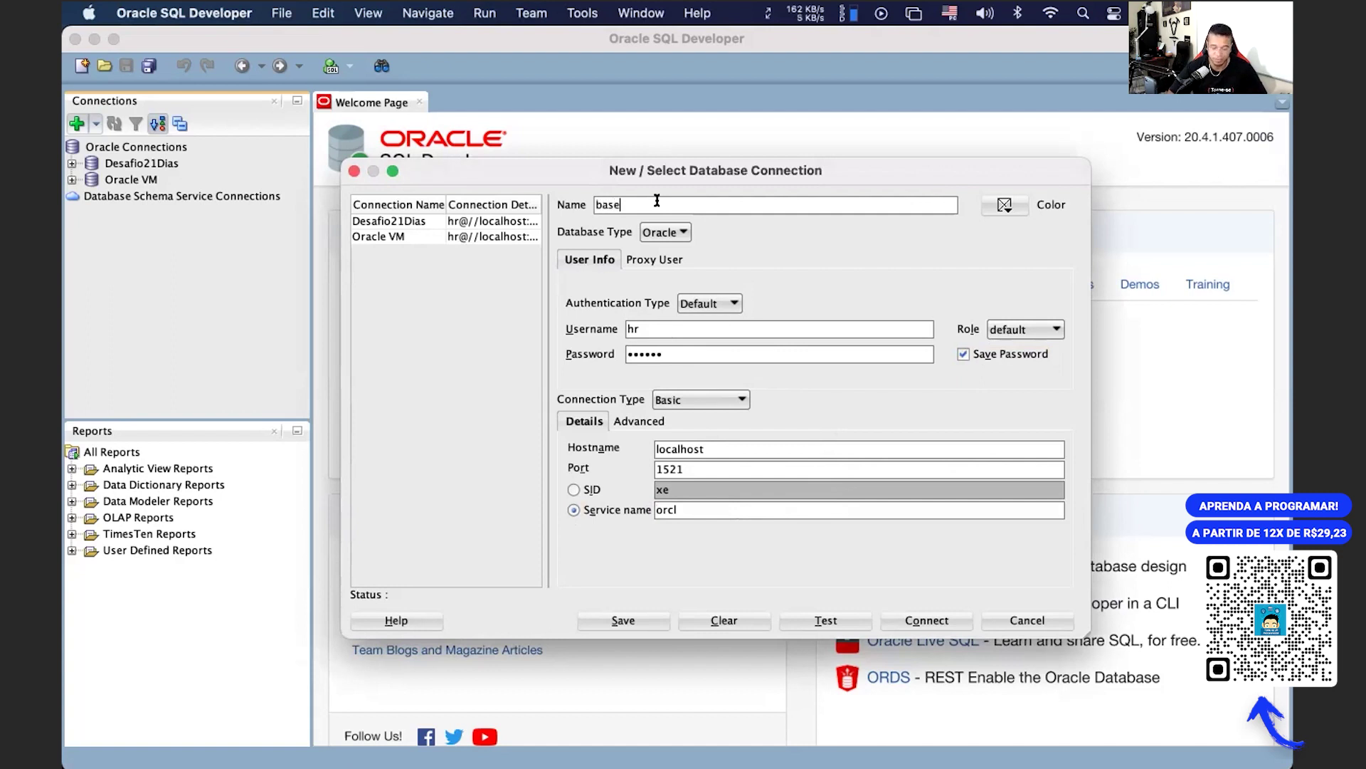
text(_create)
key(BackSpace)
key(BackSpace)
key(BackSpace)
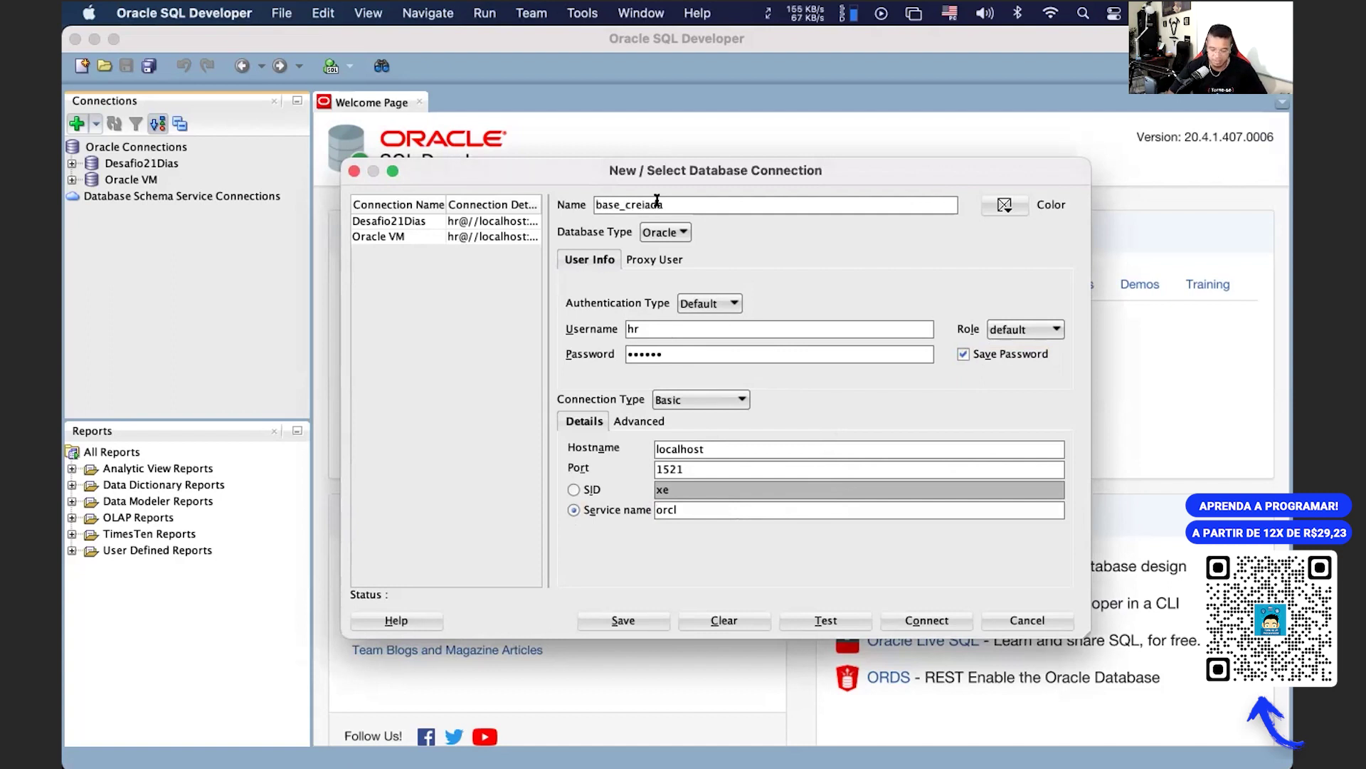
key(BackSpace)
text(iada)
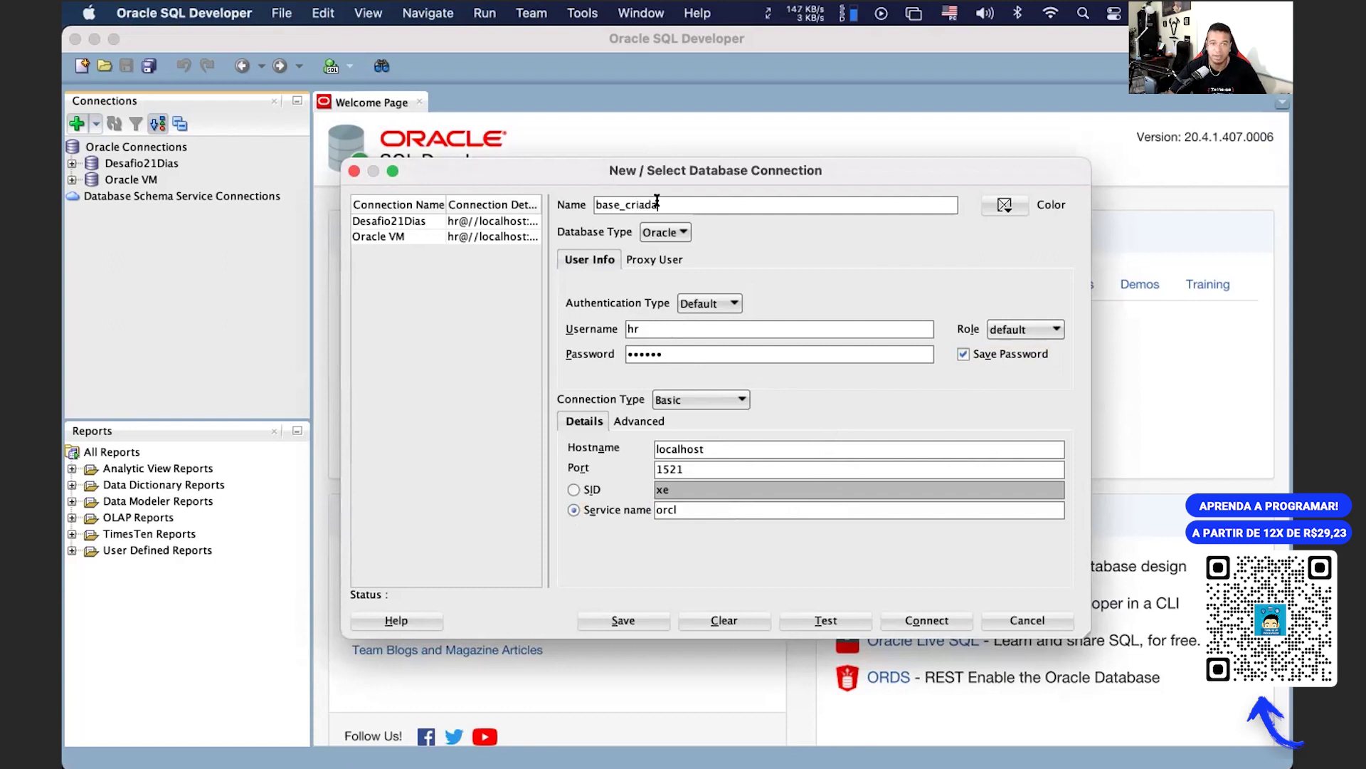
text(_na_aula)
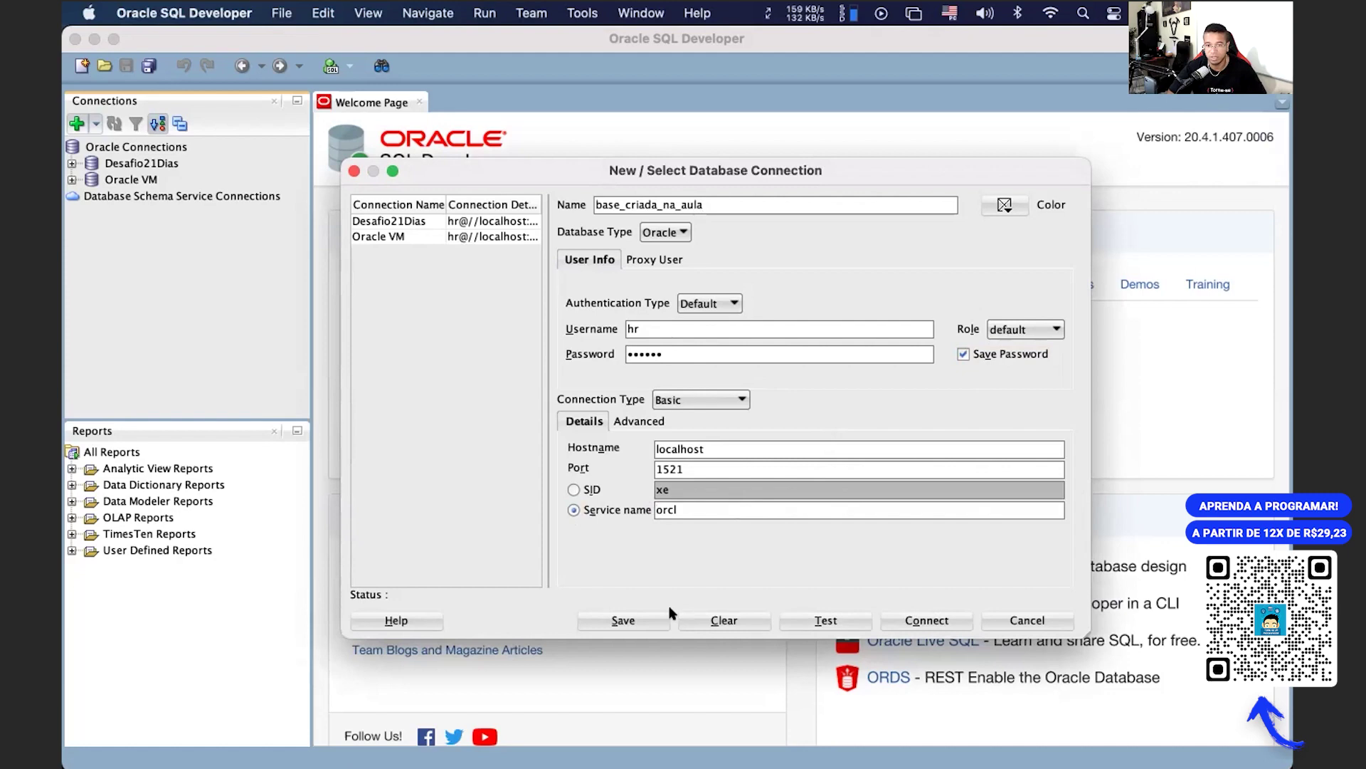
click(817, 617)
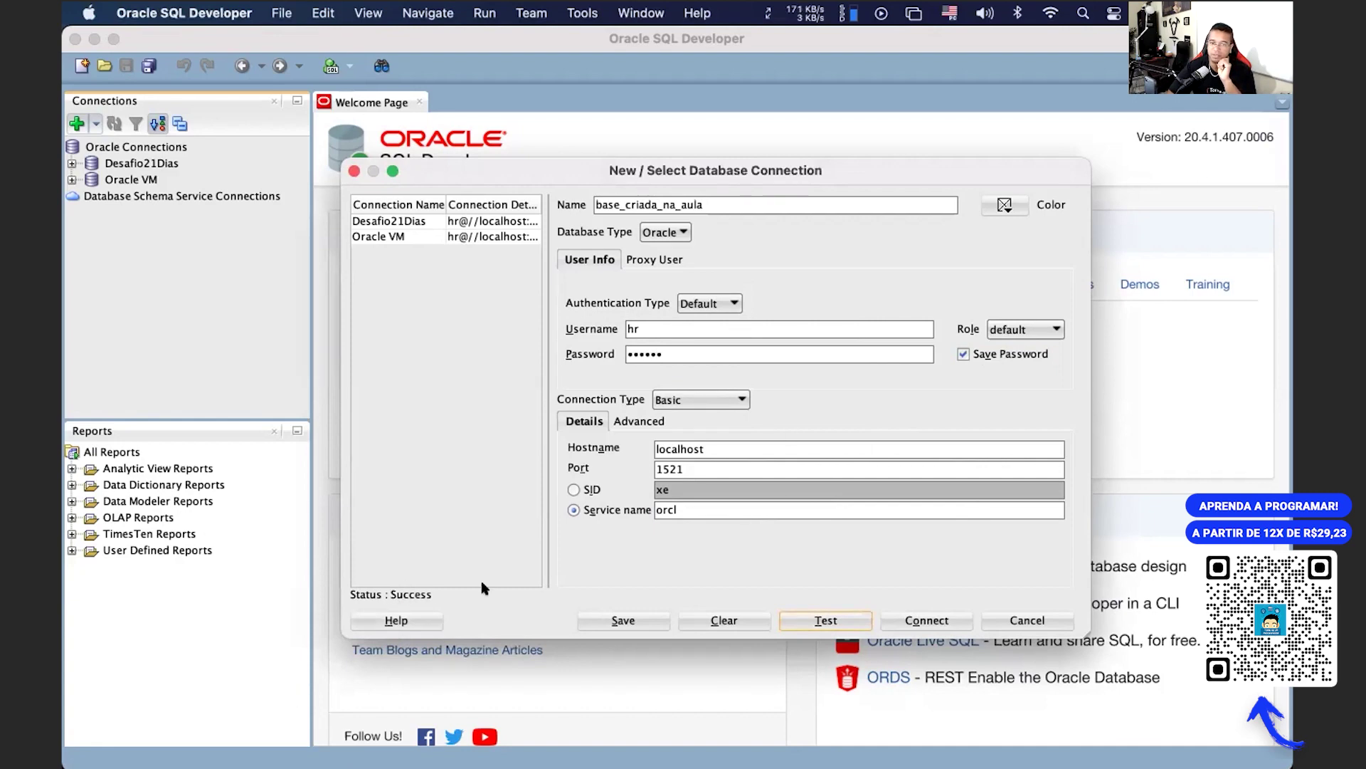
click(933, 625)
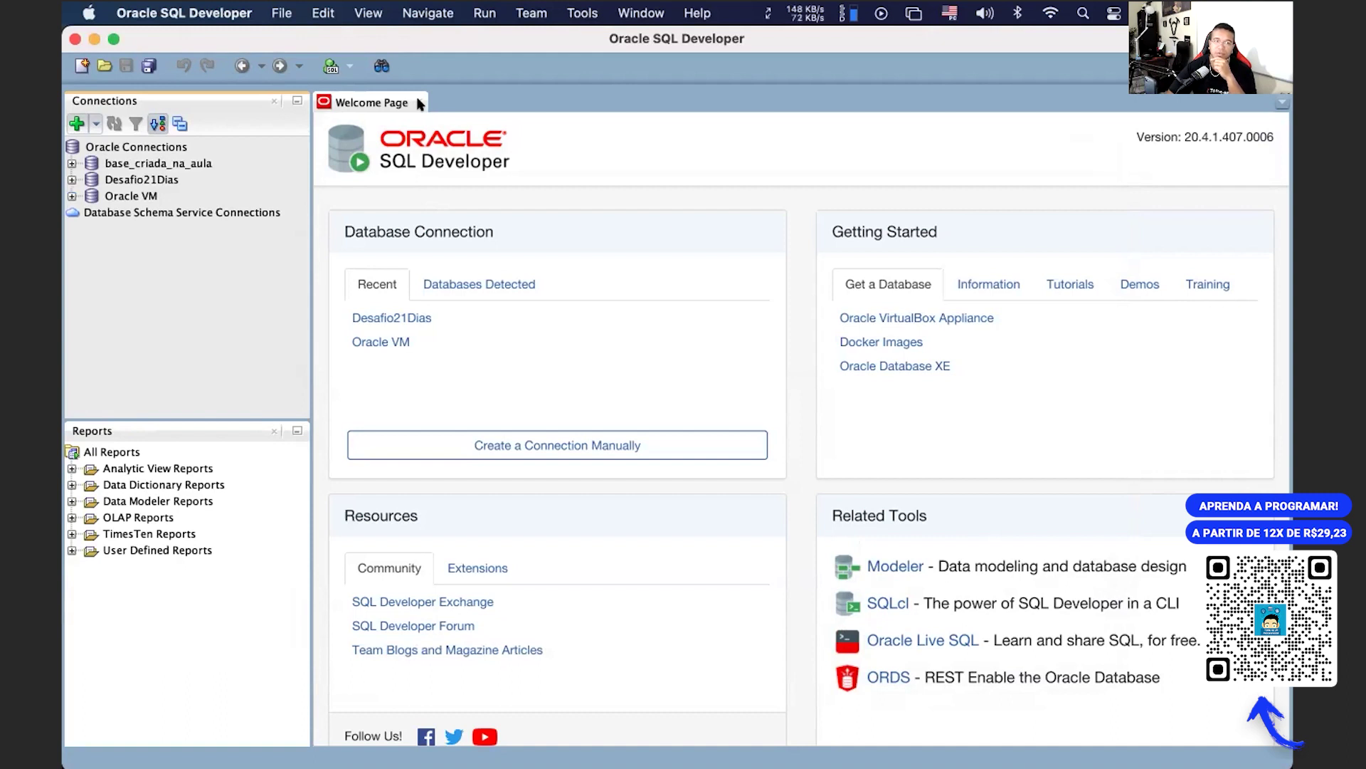
Step: Expand and collapse base_criada_na_aula's object tree, then show all windows in Mission Control
click(71, 163)
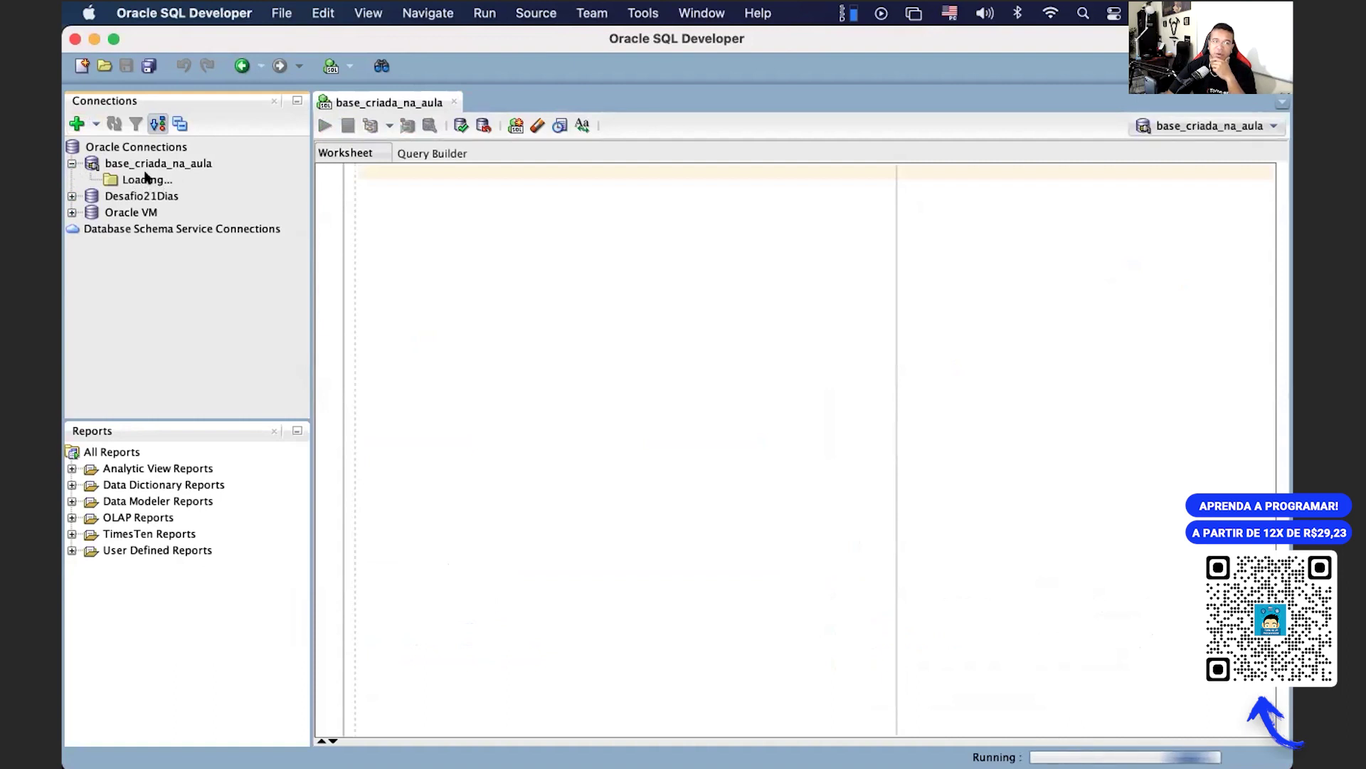
click(71, 164)
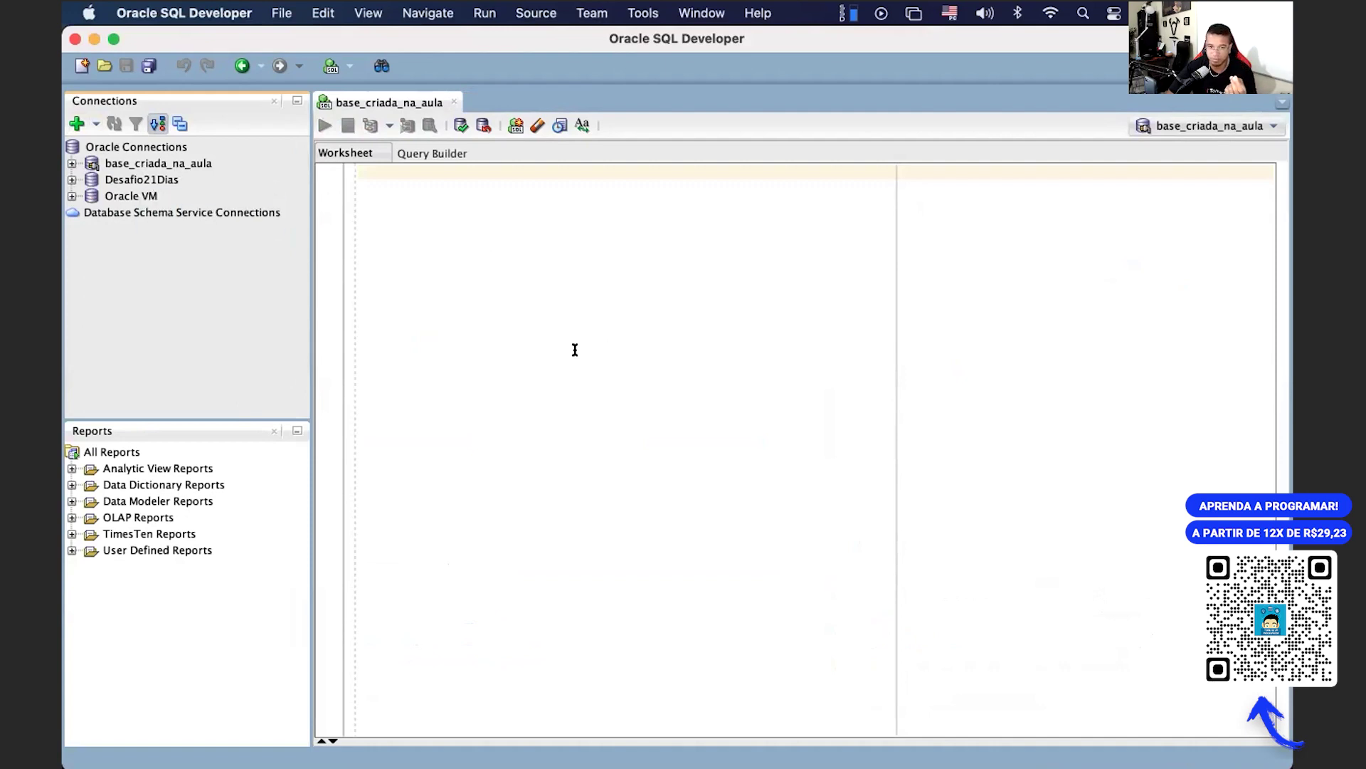
key(ctrl+Up)
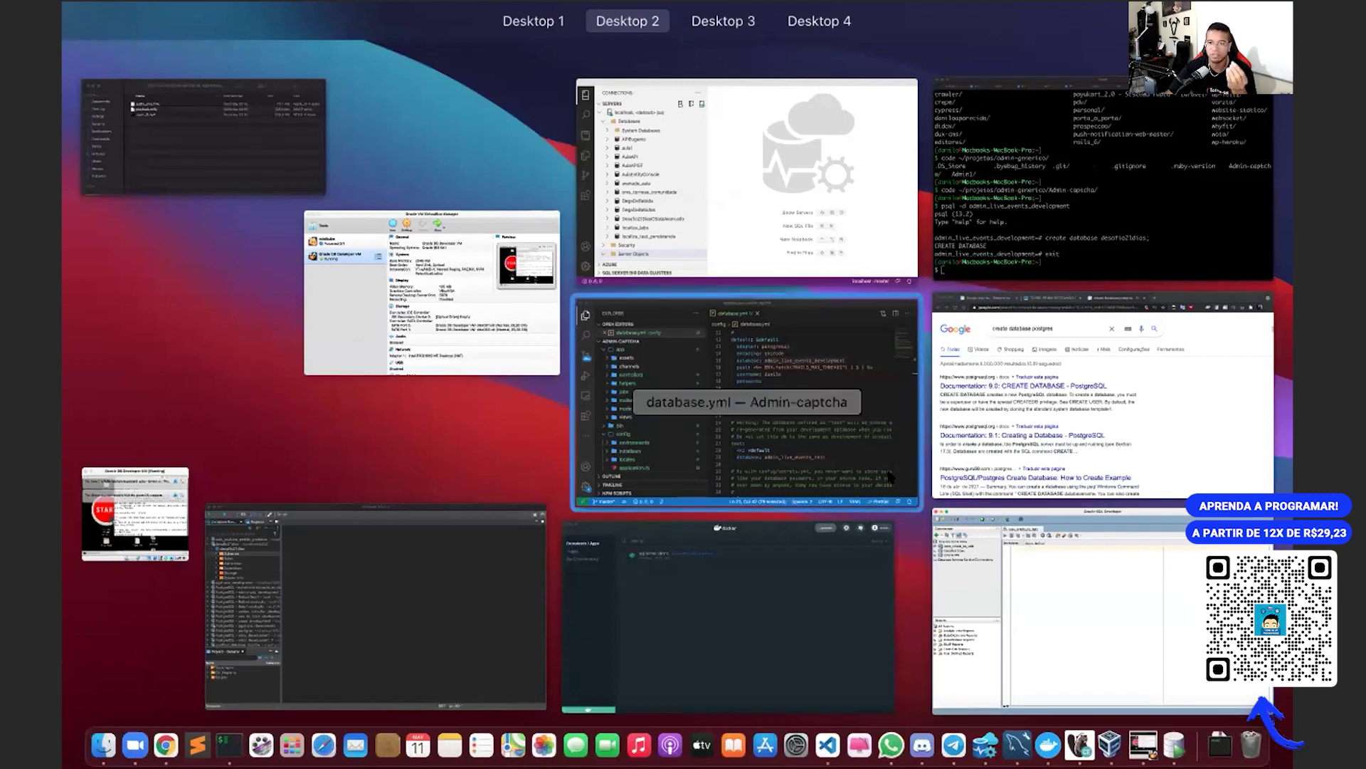
Step: Run mysql -v in iTerm2, which fails with an access-denied error
click(1099, 182)
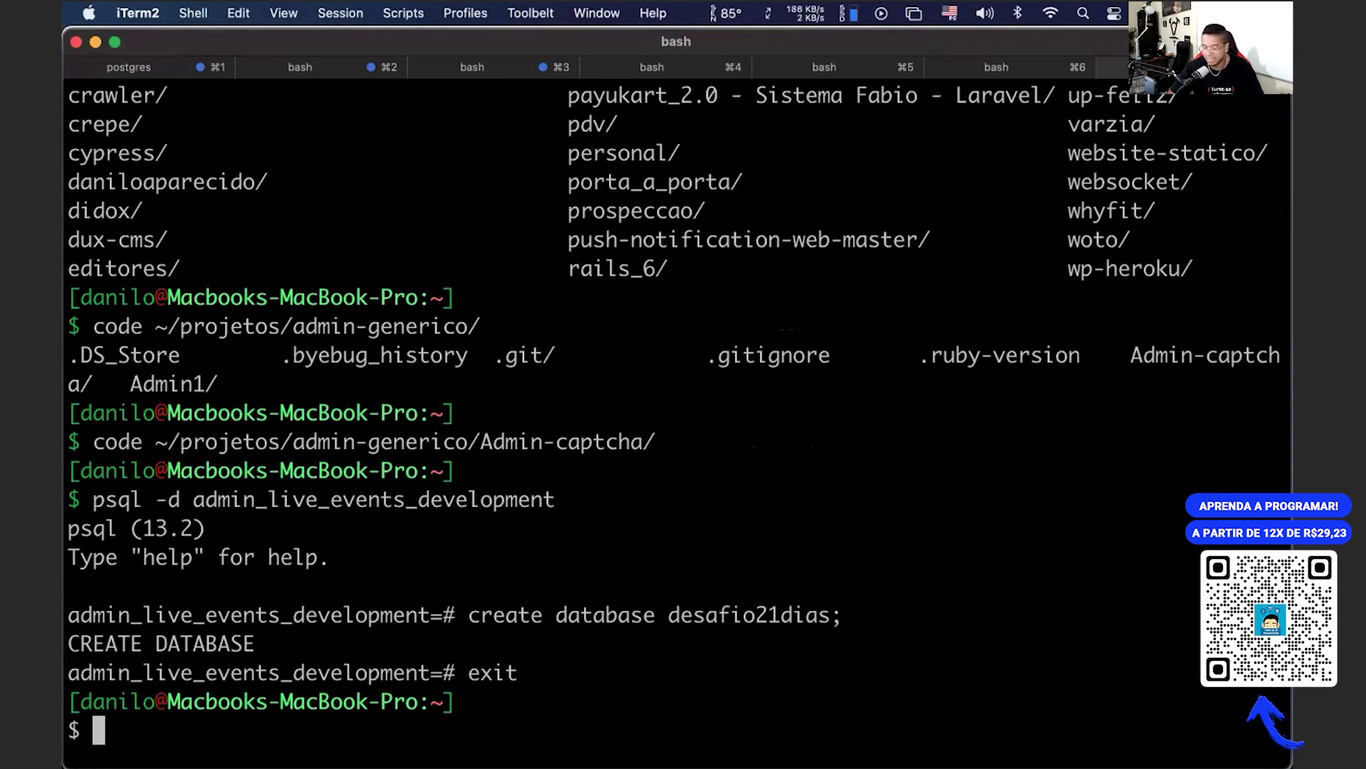
text(myd)
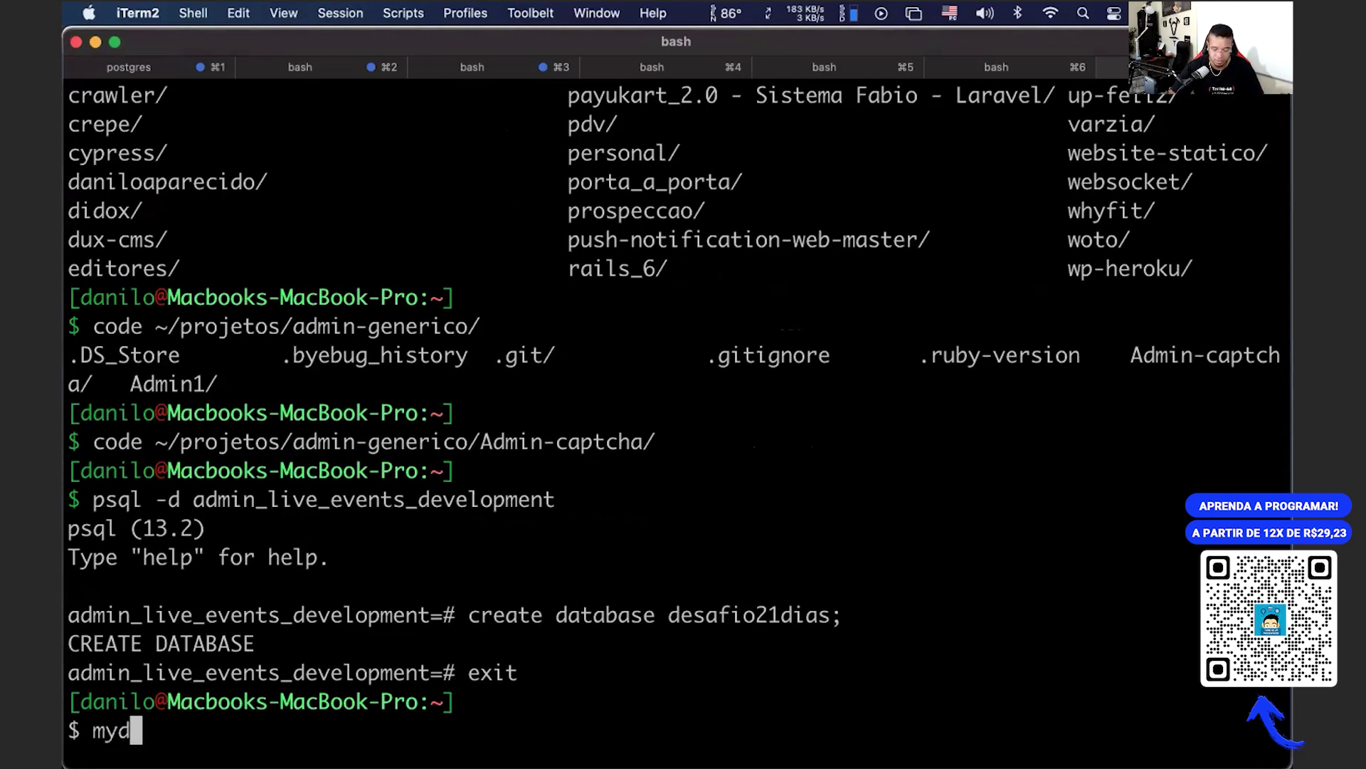
key(BackSpace)
key(BackSpace)
text(mysql)
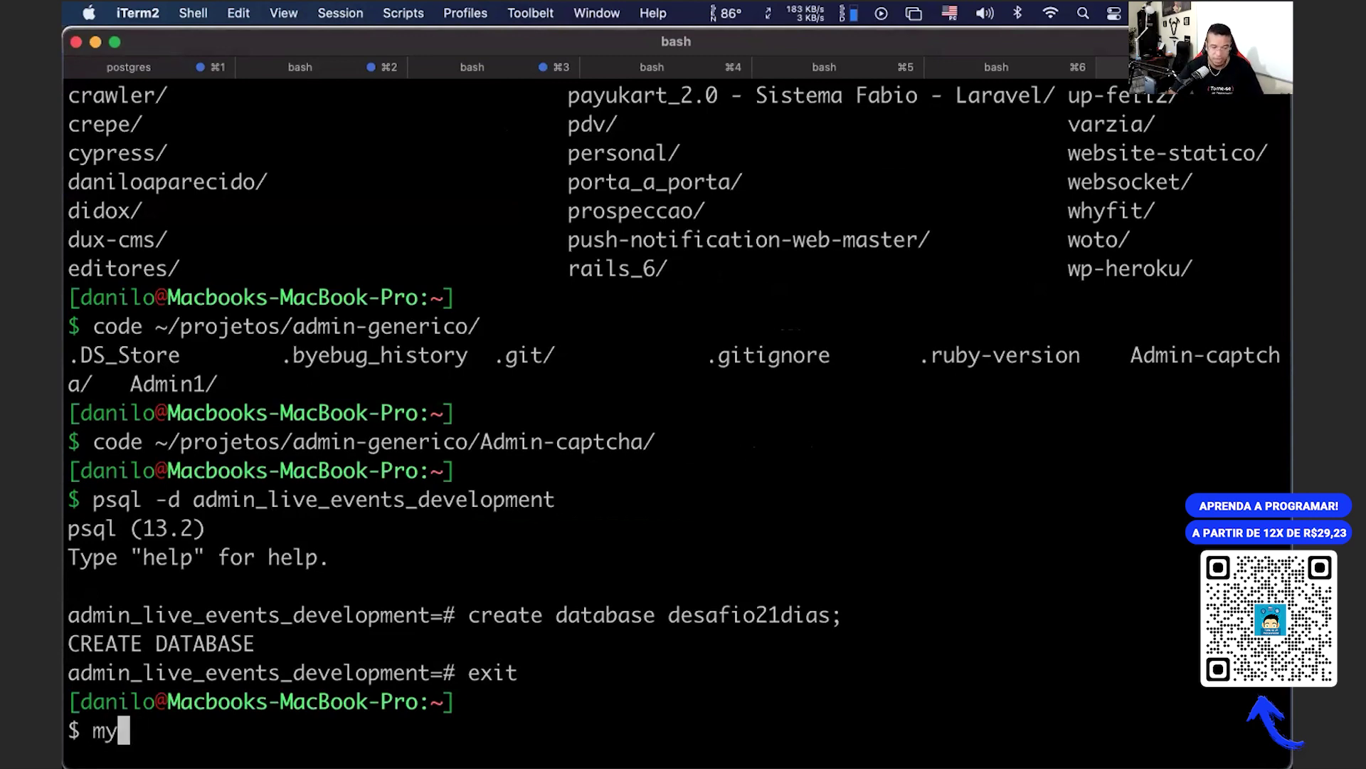
text( -v)
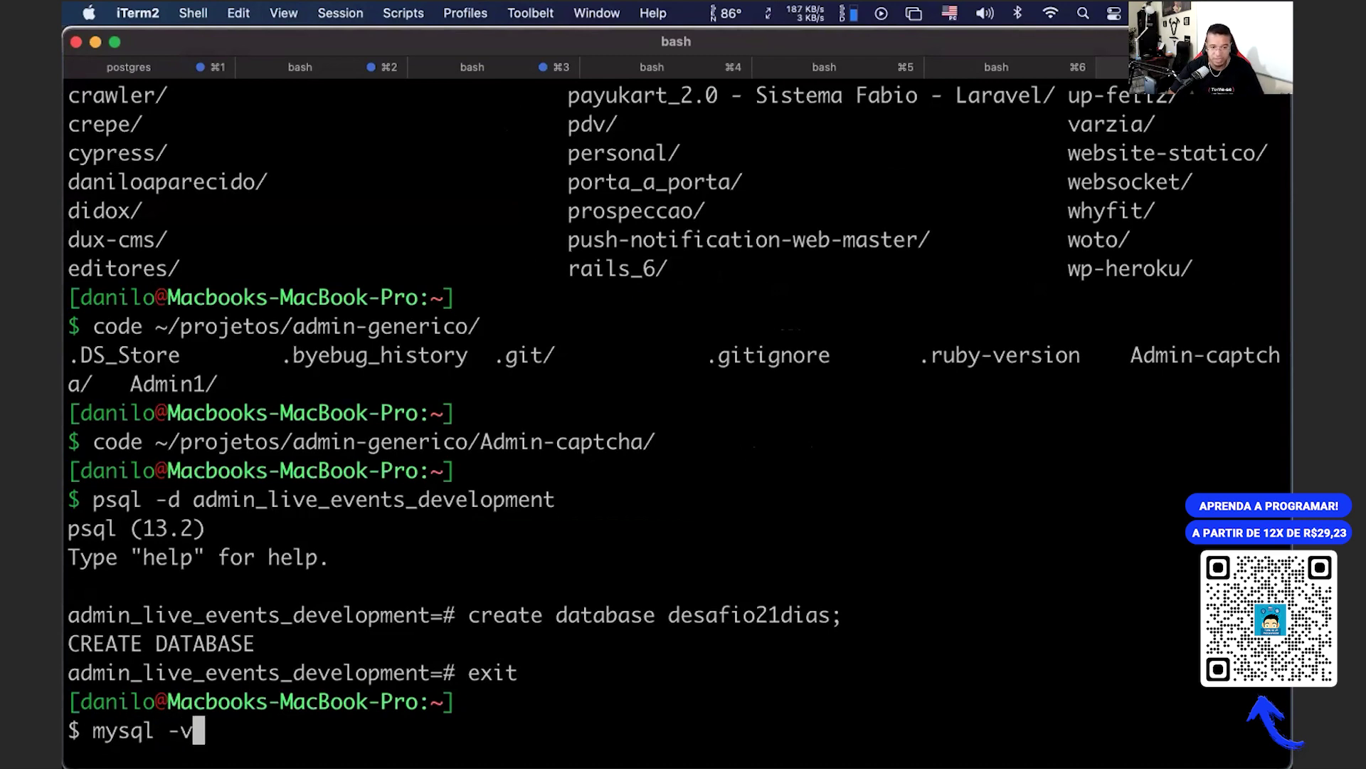
key(Return)
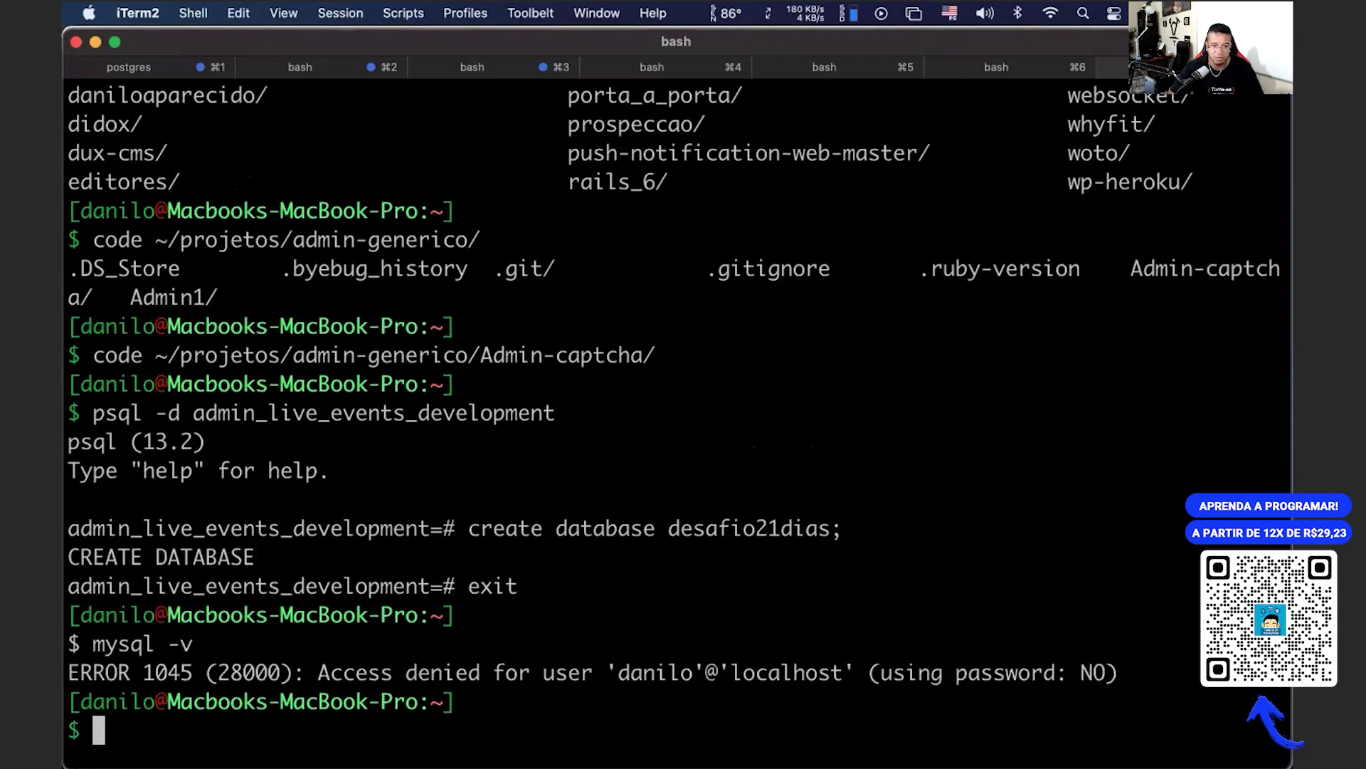
key(Up)
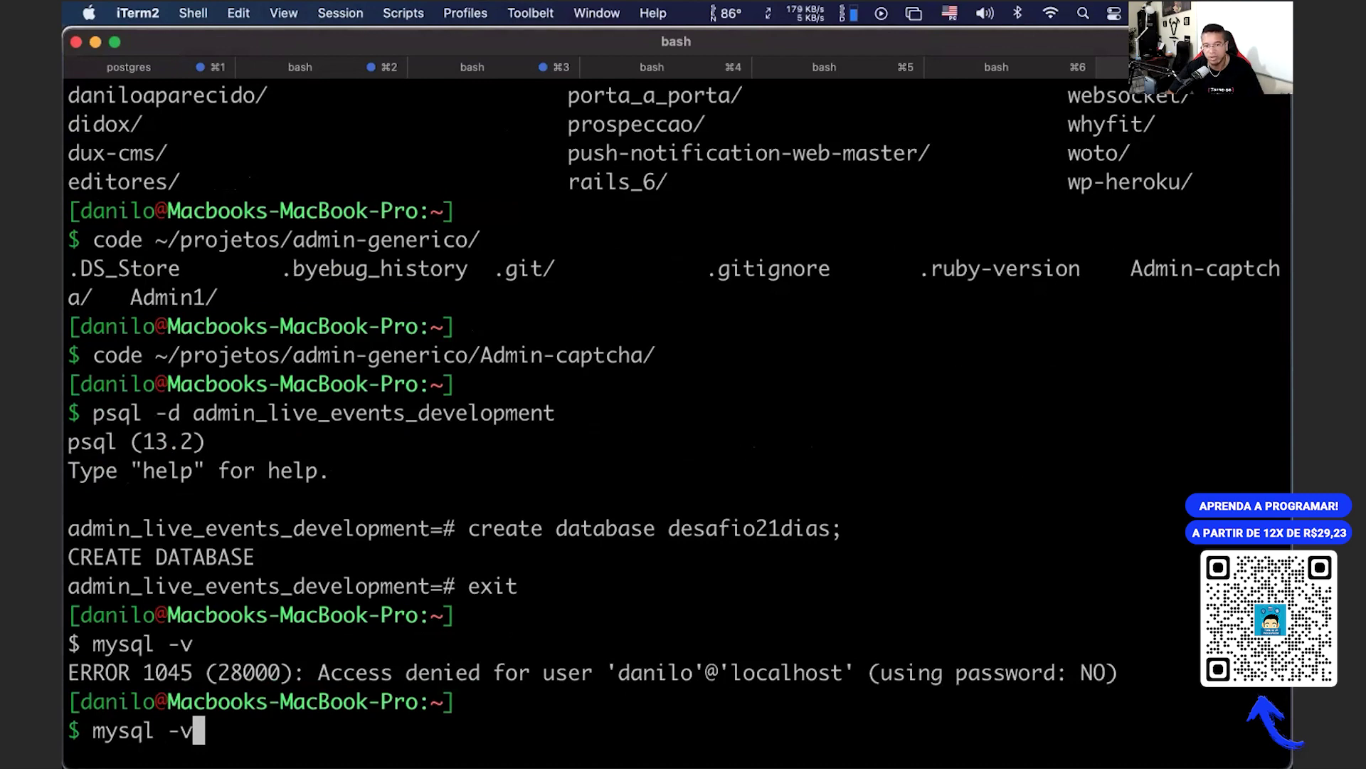
drag(543, 672, 818, 672)
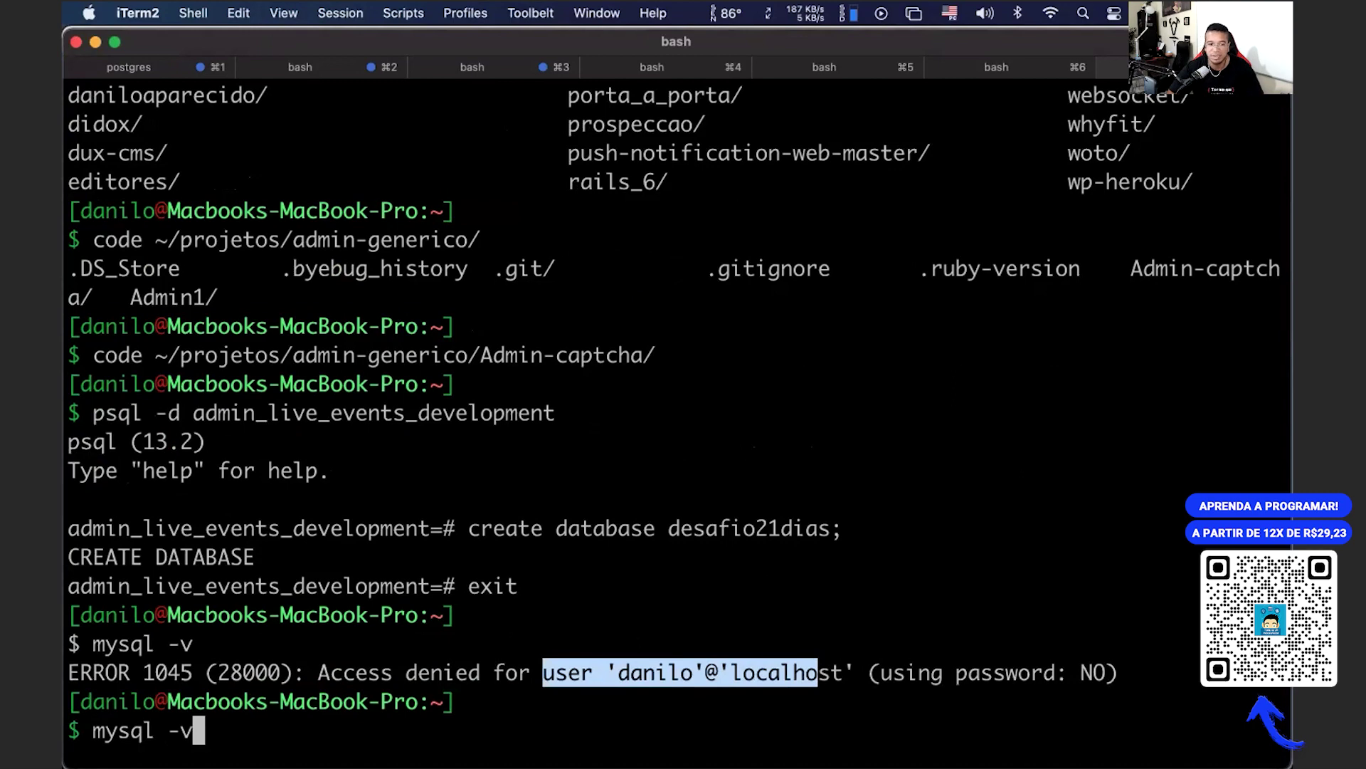
Step: Run mysql --version to confirm MySQL 8.0.23, then type mysql -u root
key(BackSpace)
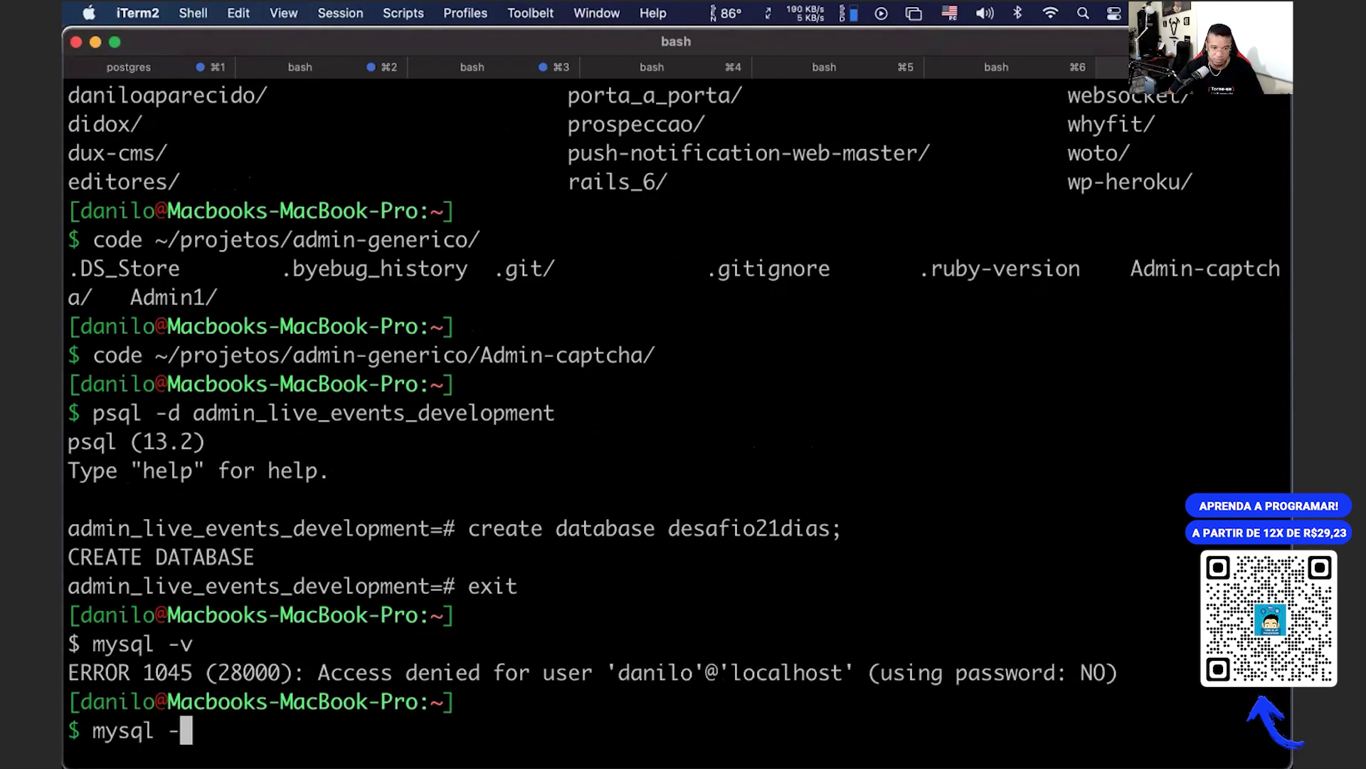
text(-version)
key(Return)
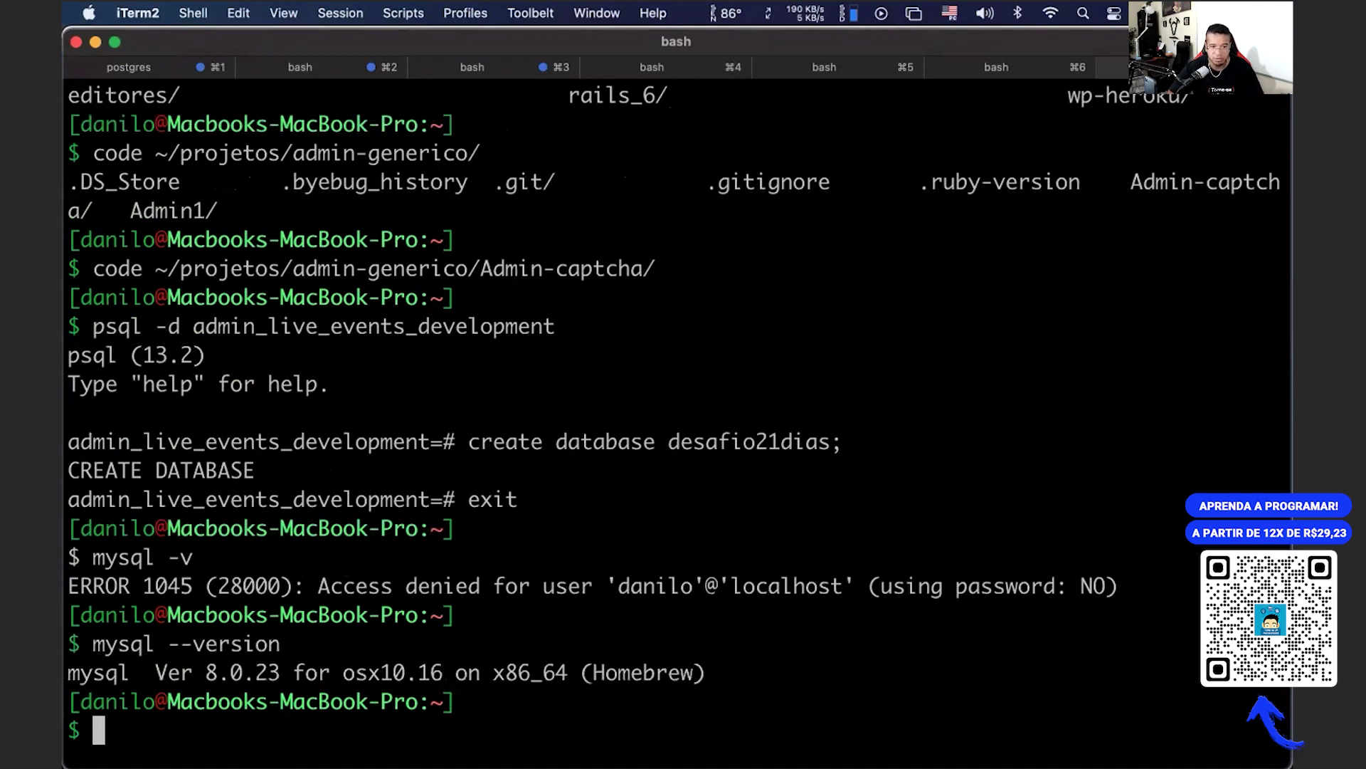
drag(129, 672, 467, 674)
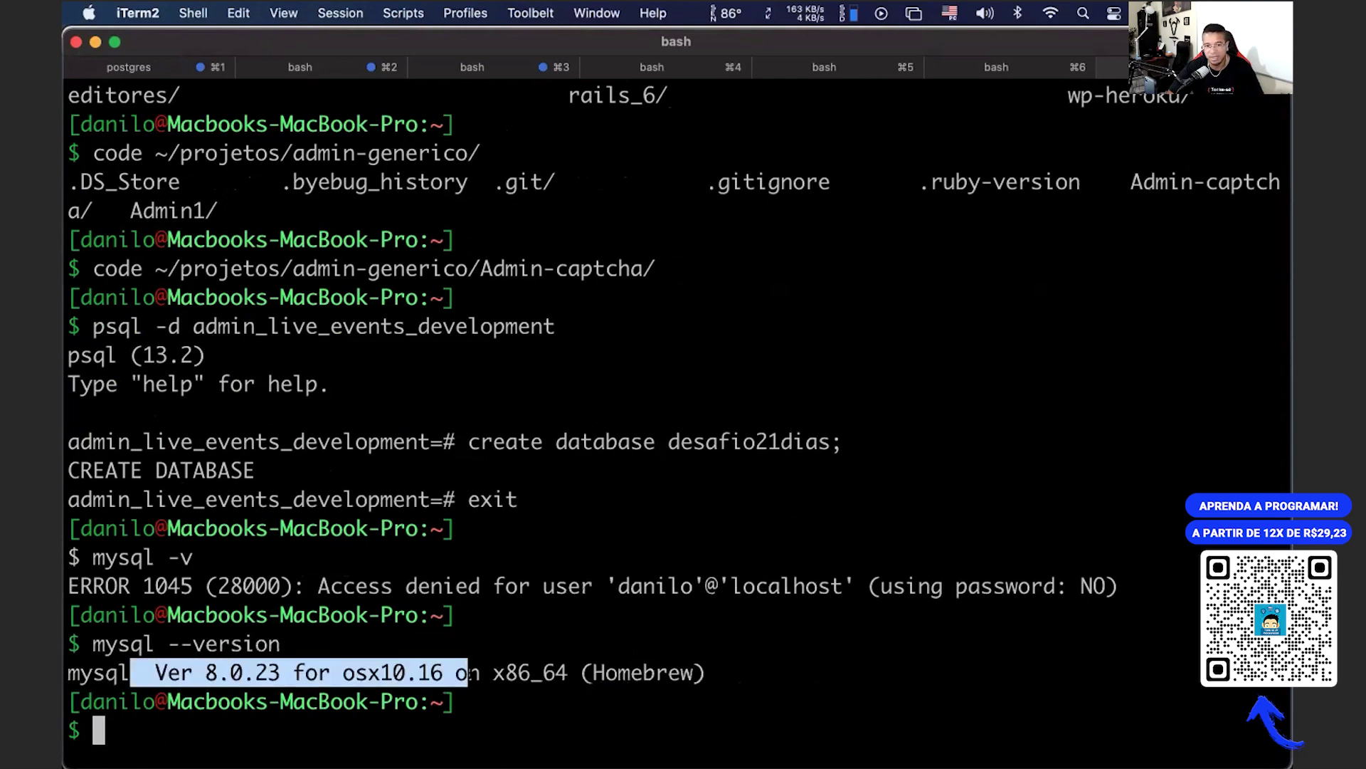
key(Up)
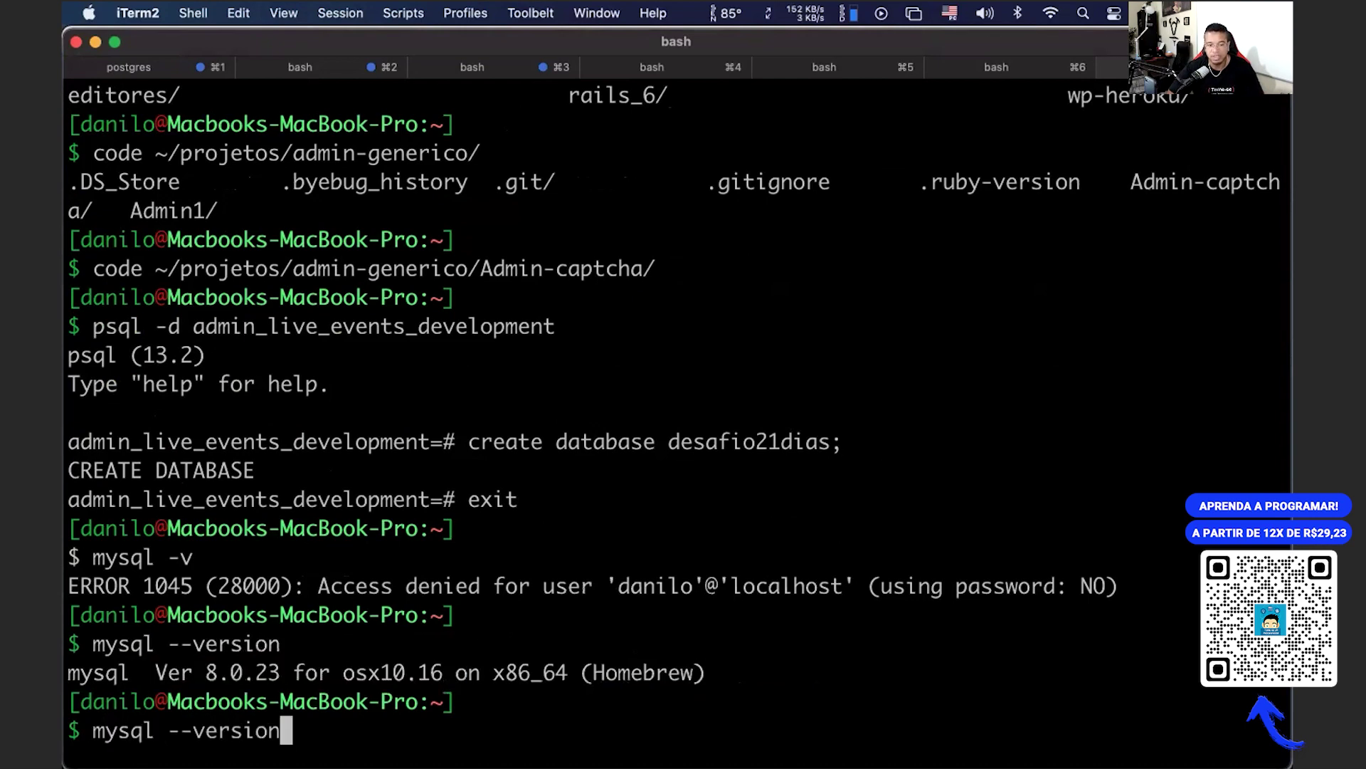
key(BackSpace)
key(BackSpace)
key(BackSpace)
key(BackSpace)
key(BackSpace)
key(BackSpace)
key(BackSpace)
key(BackSpace)
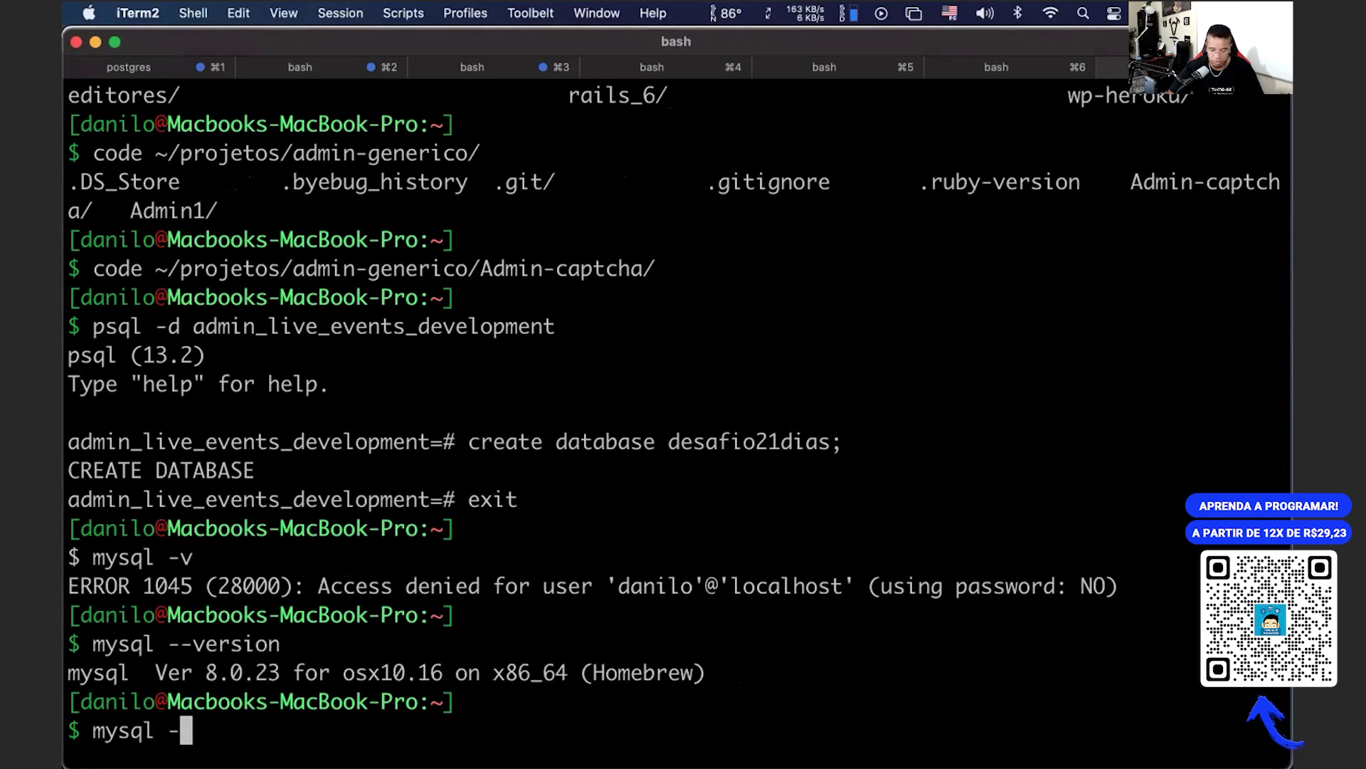
text(u root)
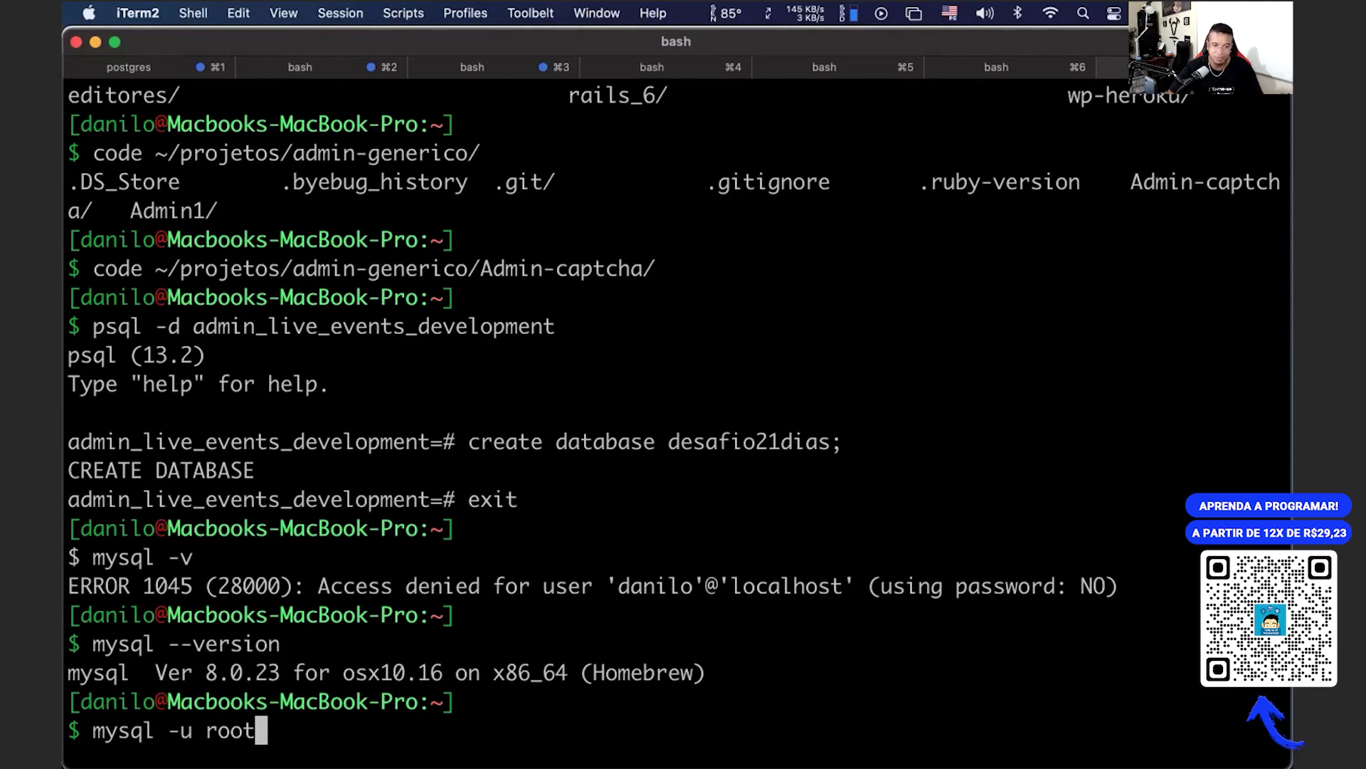
Step: Log into MySQL as root and run create database desafio21dias;
key(Return)
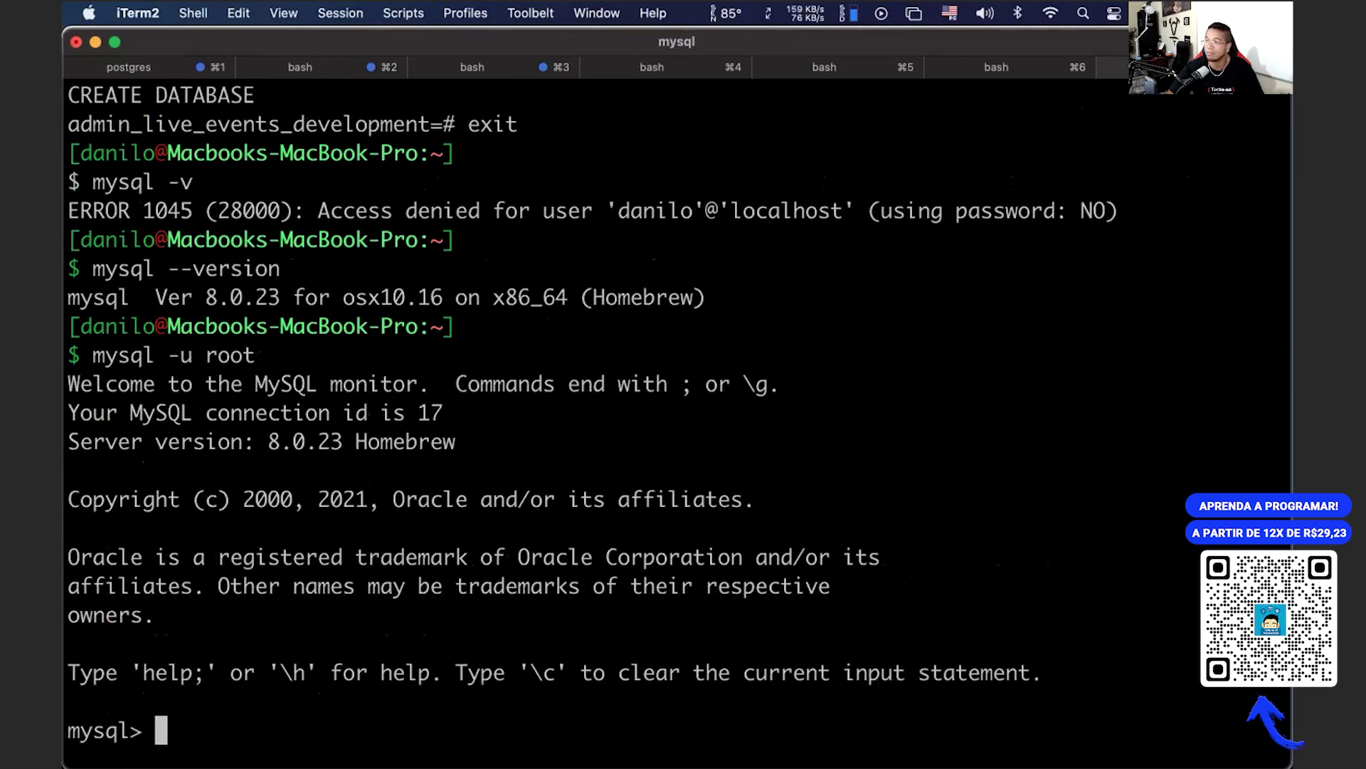
text(create da)
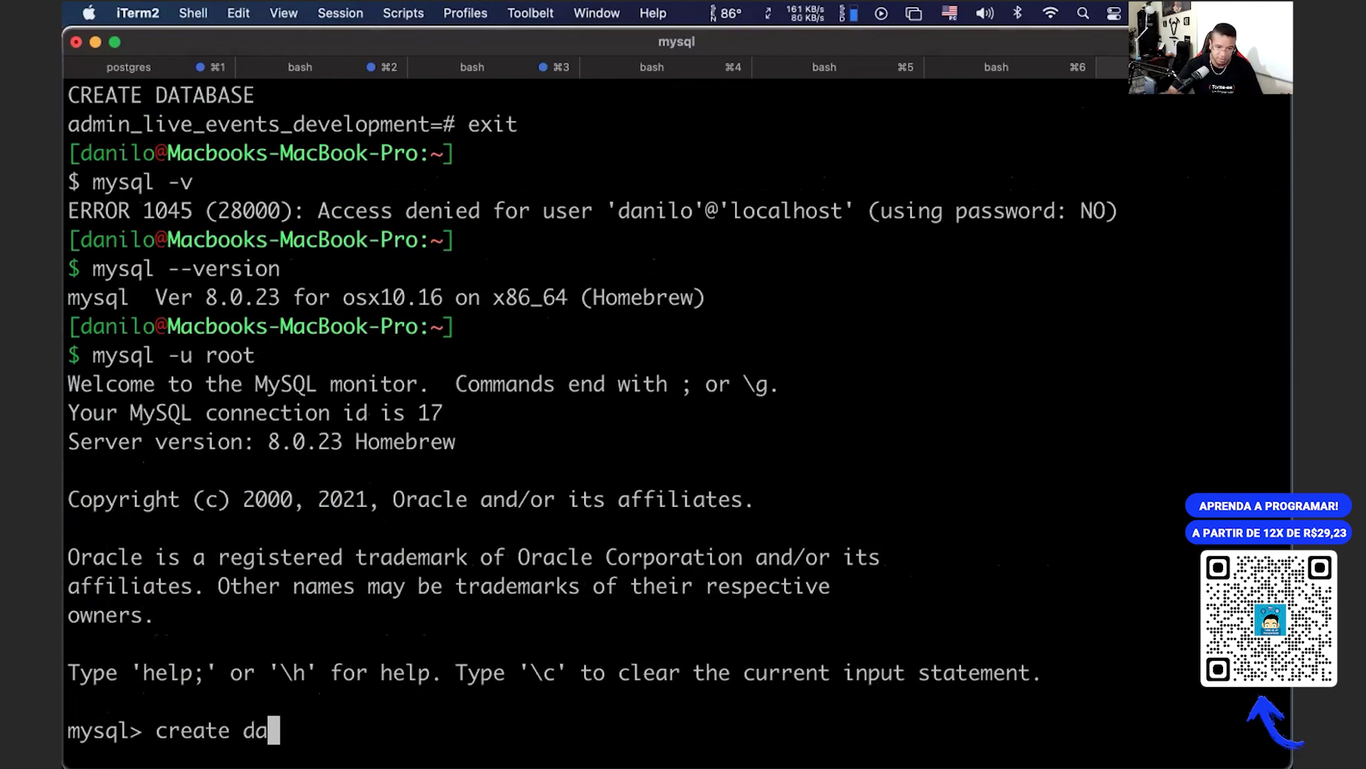
key(BackSpace)
key(BackSpace)
text(databasd)
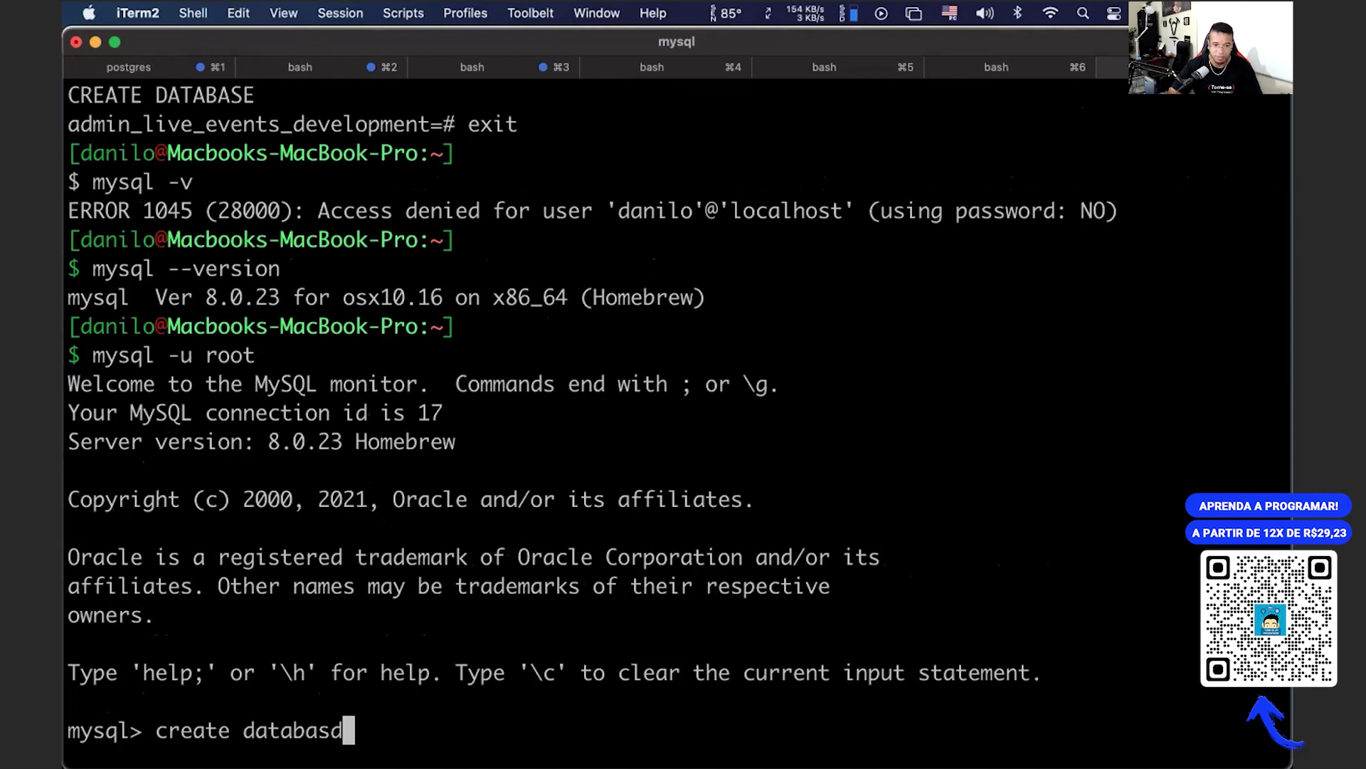
key(BackSpace)
text(e )
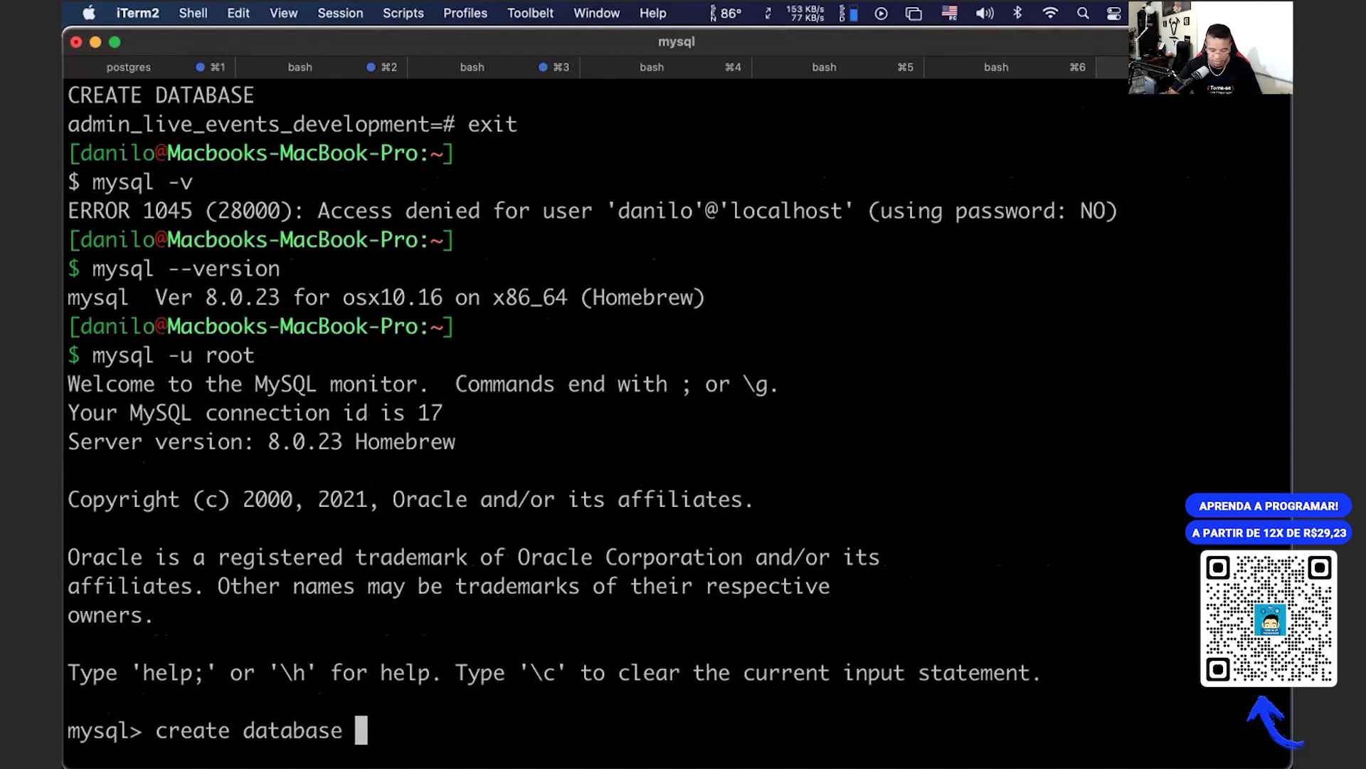
text(desadio)
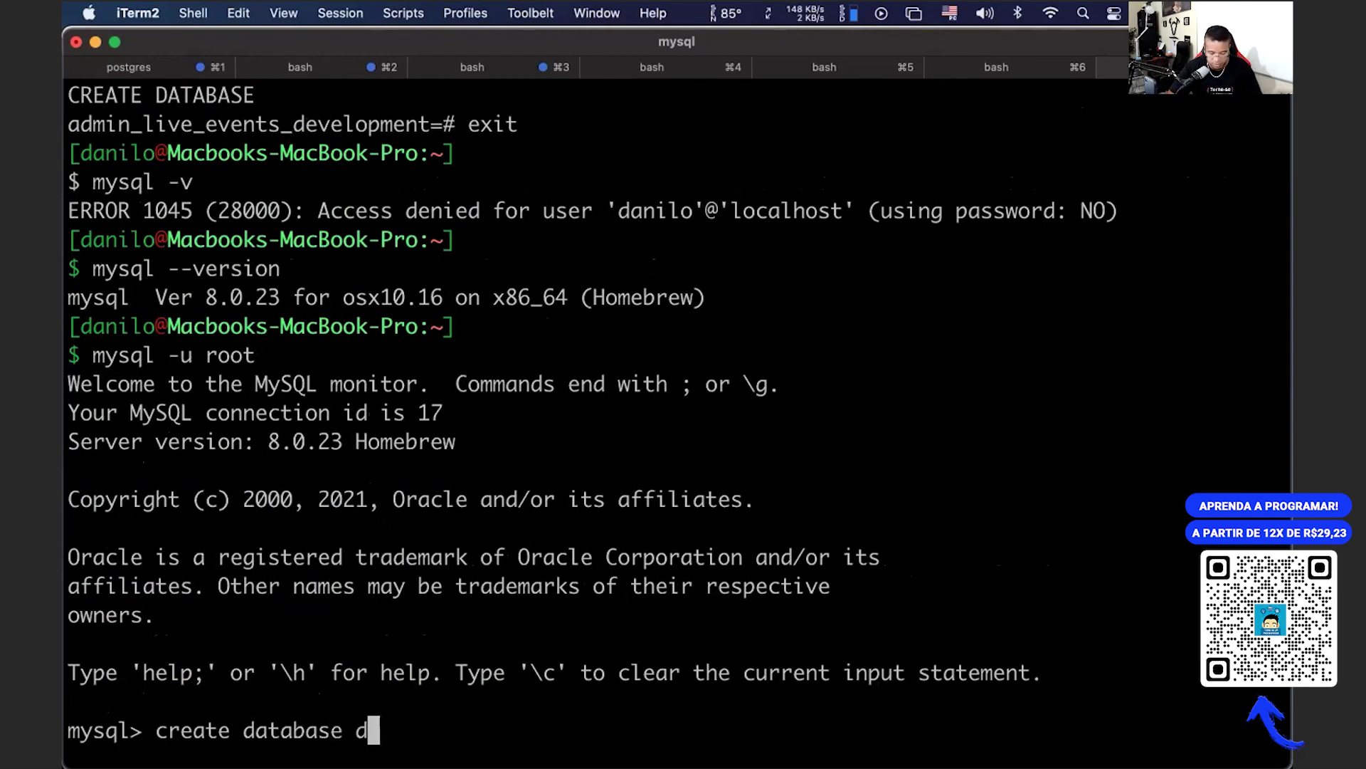
key(BackSpace)
key(BackSpace)
key(BackSpace)
key(BackSpace)
key(BackSpace)
key(BackSpace)
key(BackSpace)
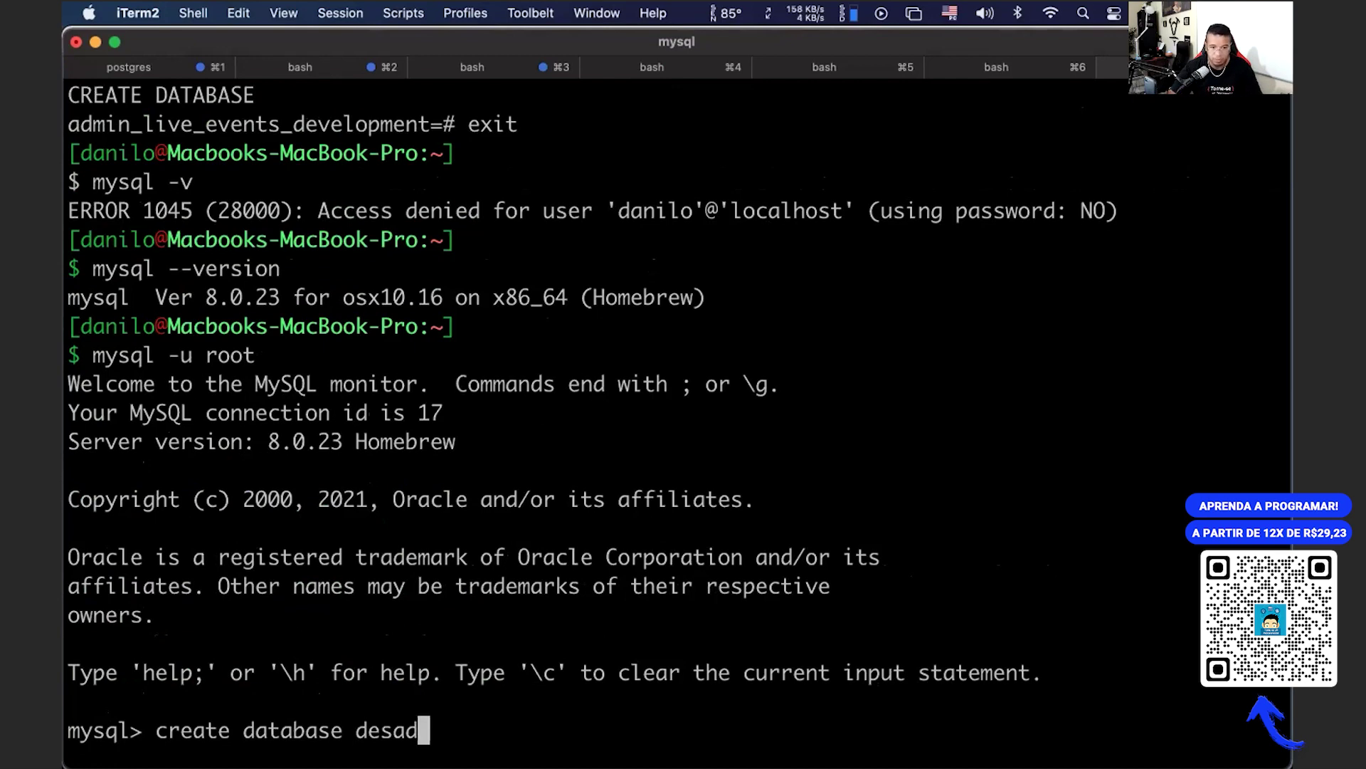
text(desafi)
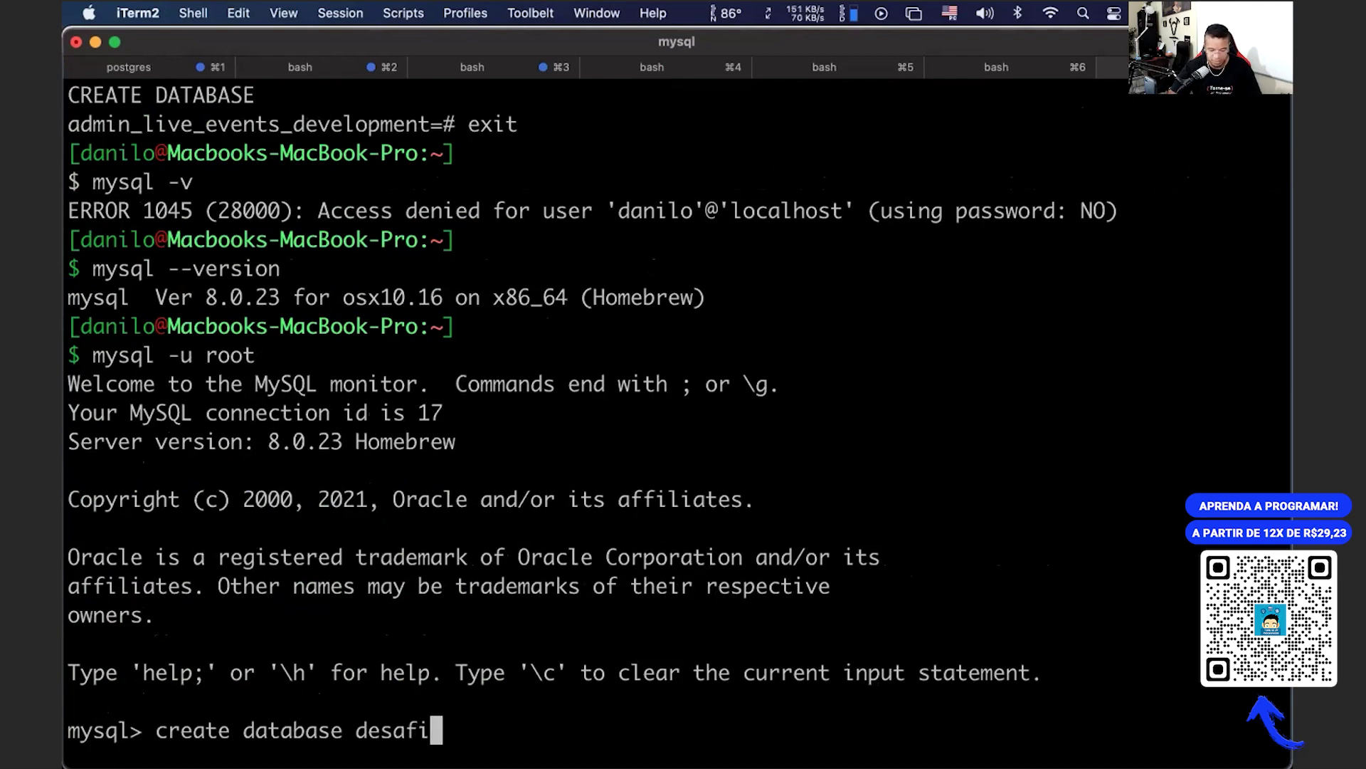
text(o21di)
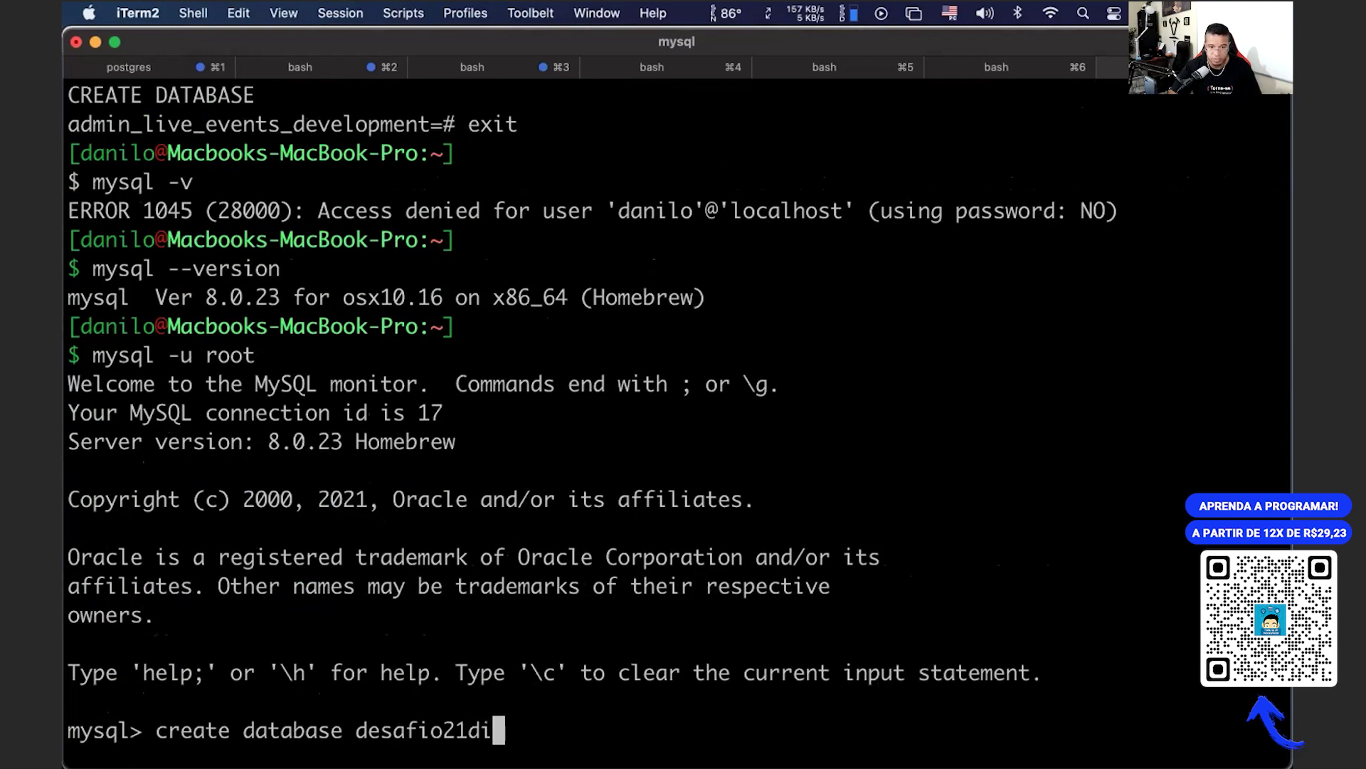
text(as;)
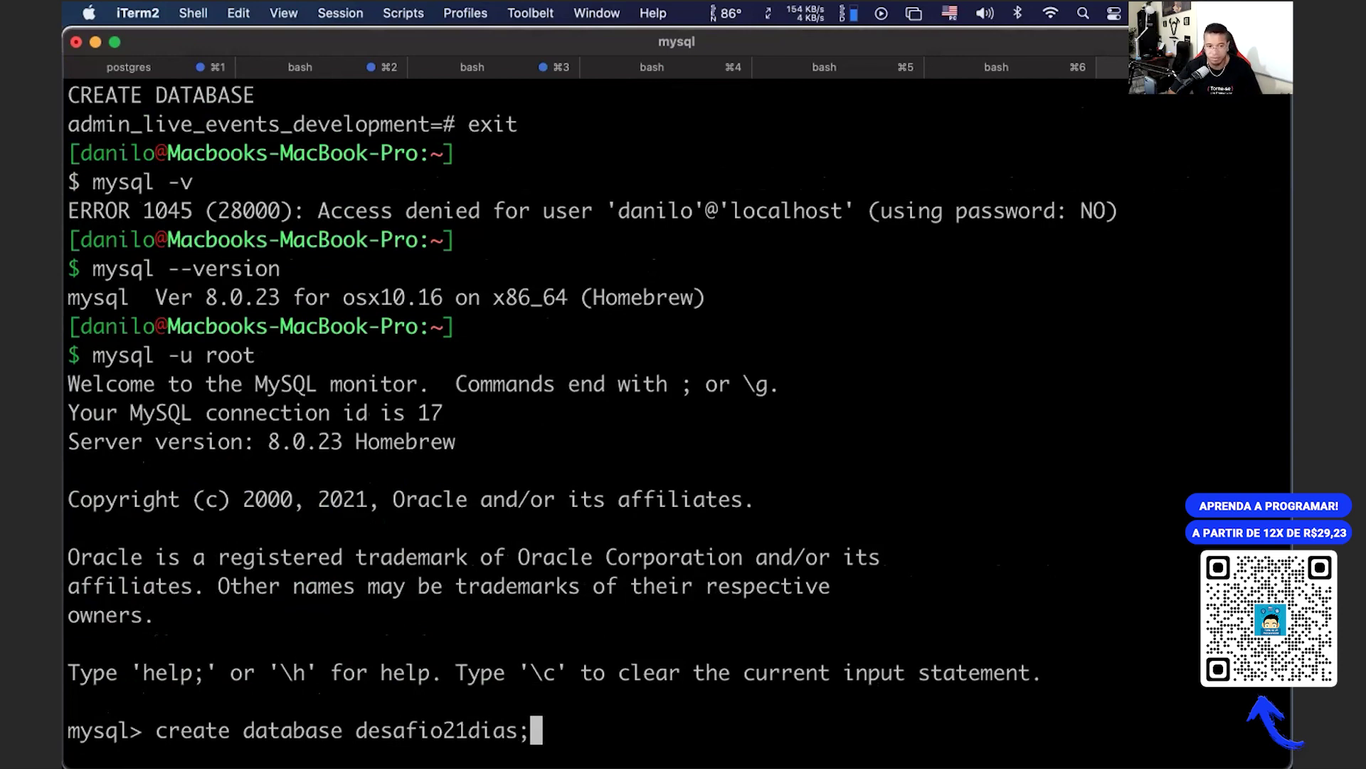
key(Return)
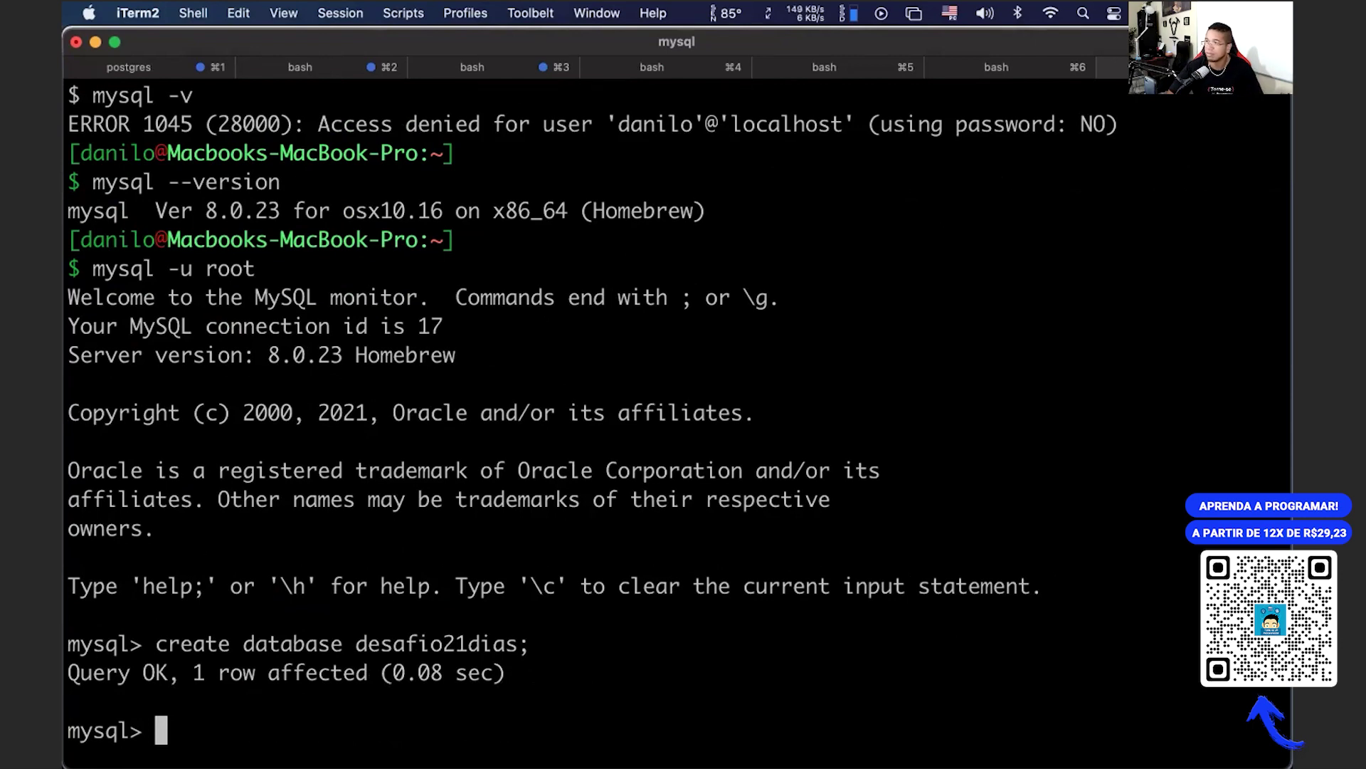
Step: Run show databases; and find desafio21dias among the 9 listed databases
text(show)
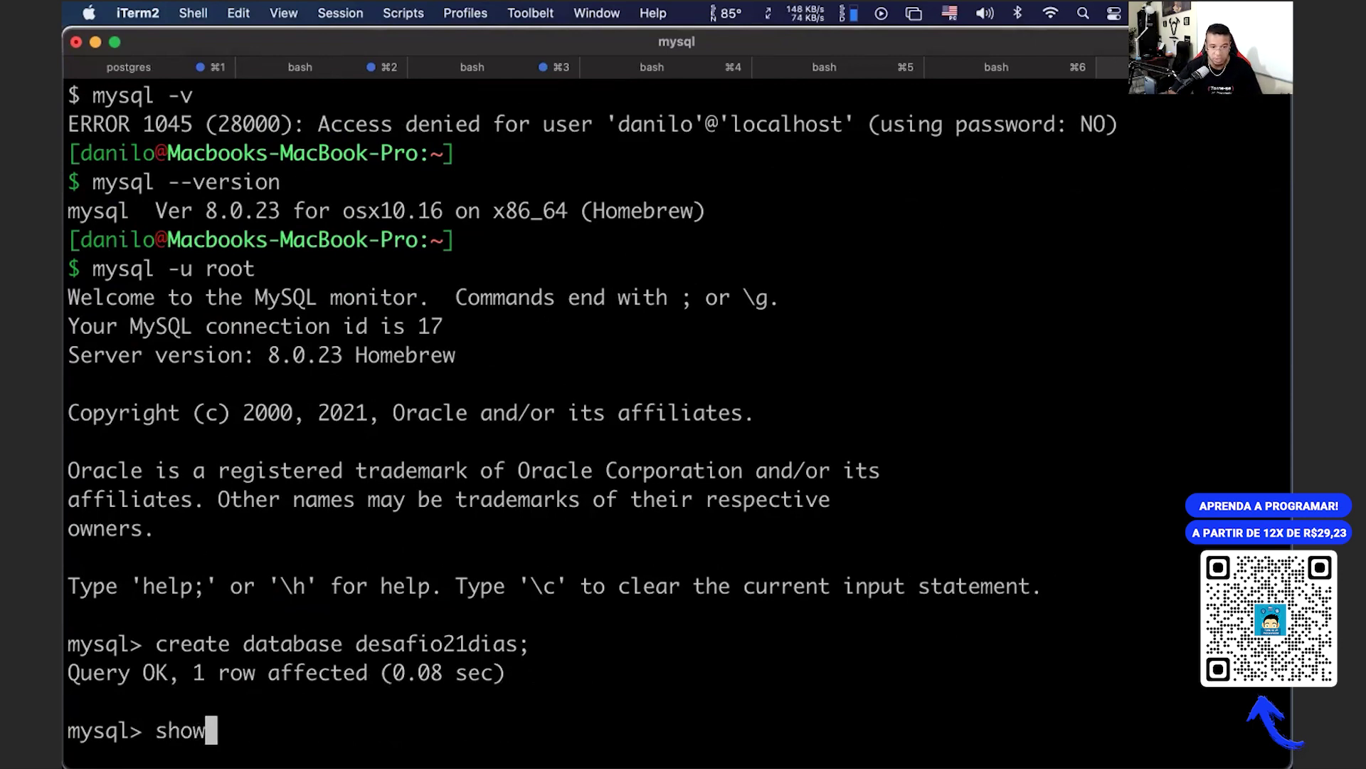
text( databas)
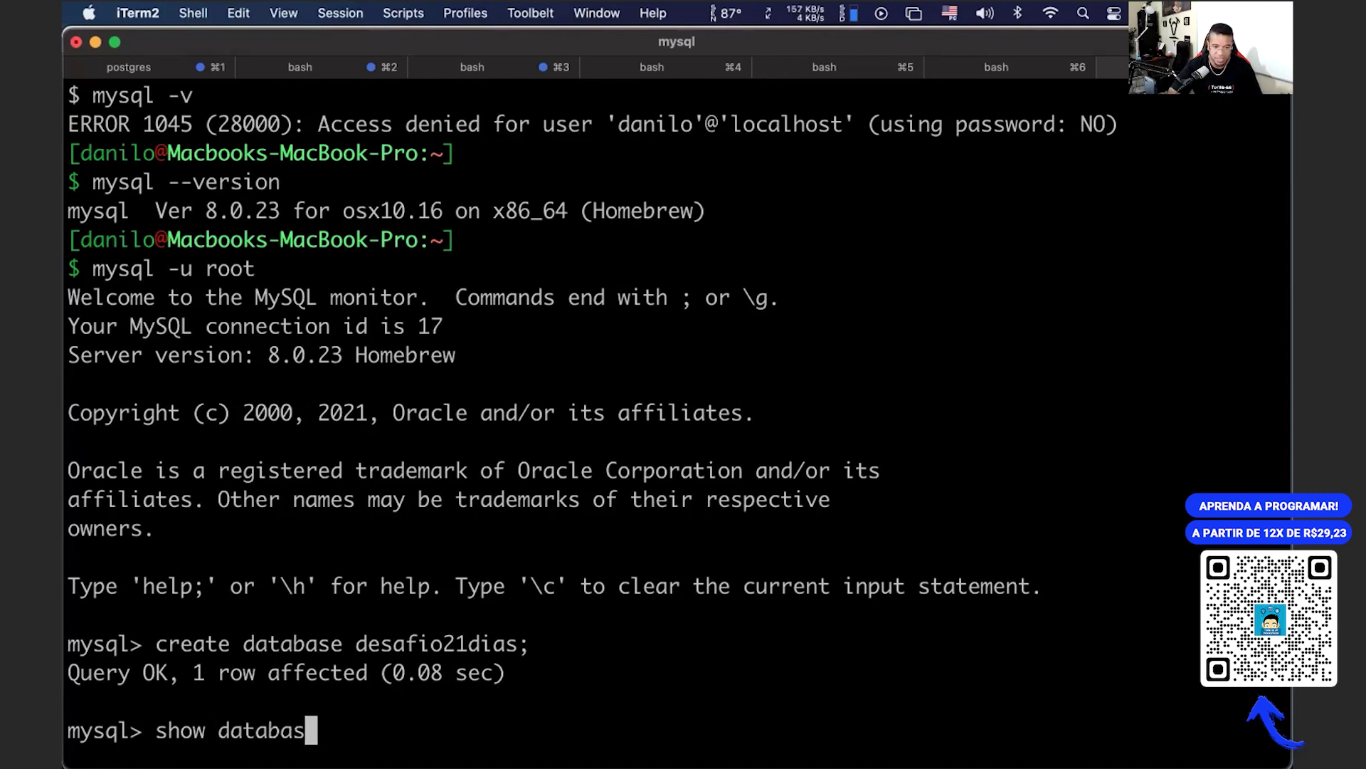
text(es;)
key(Return)
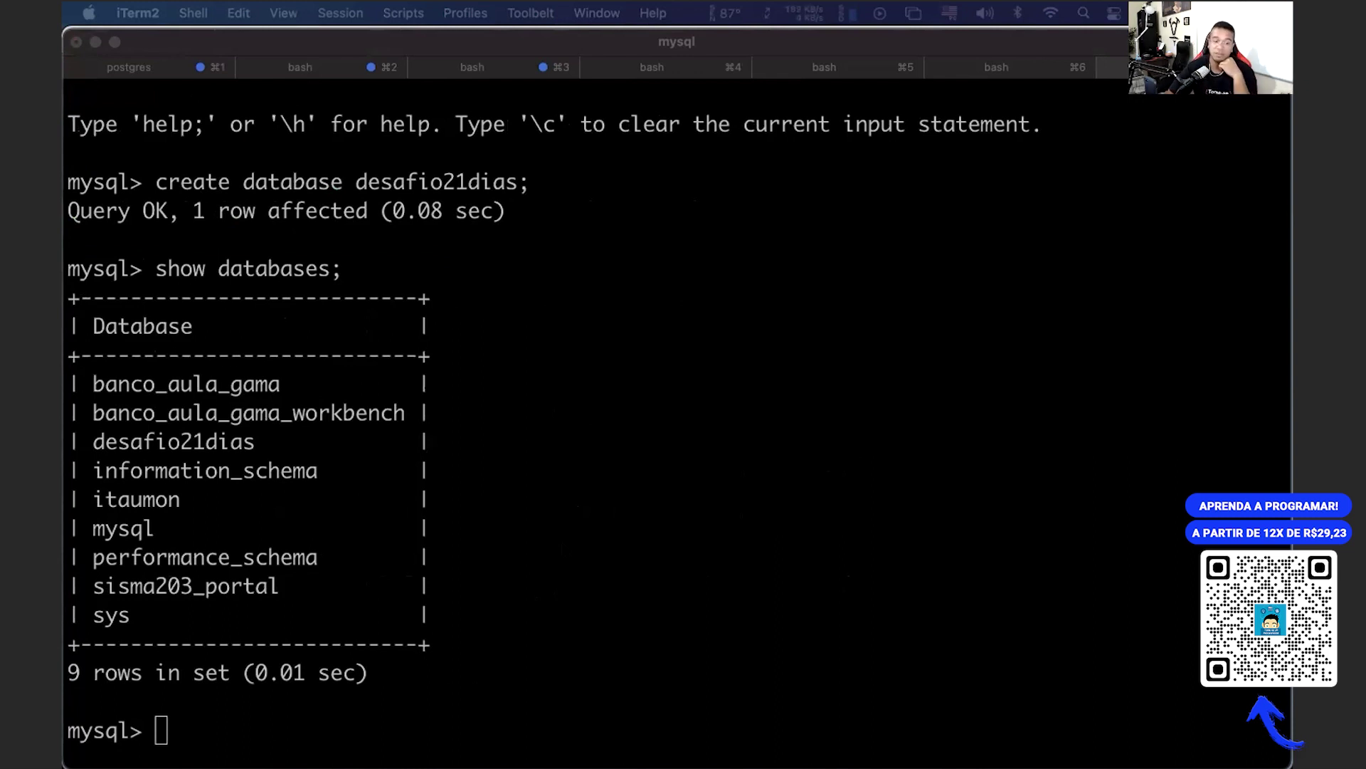
key(super+Tab)
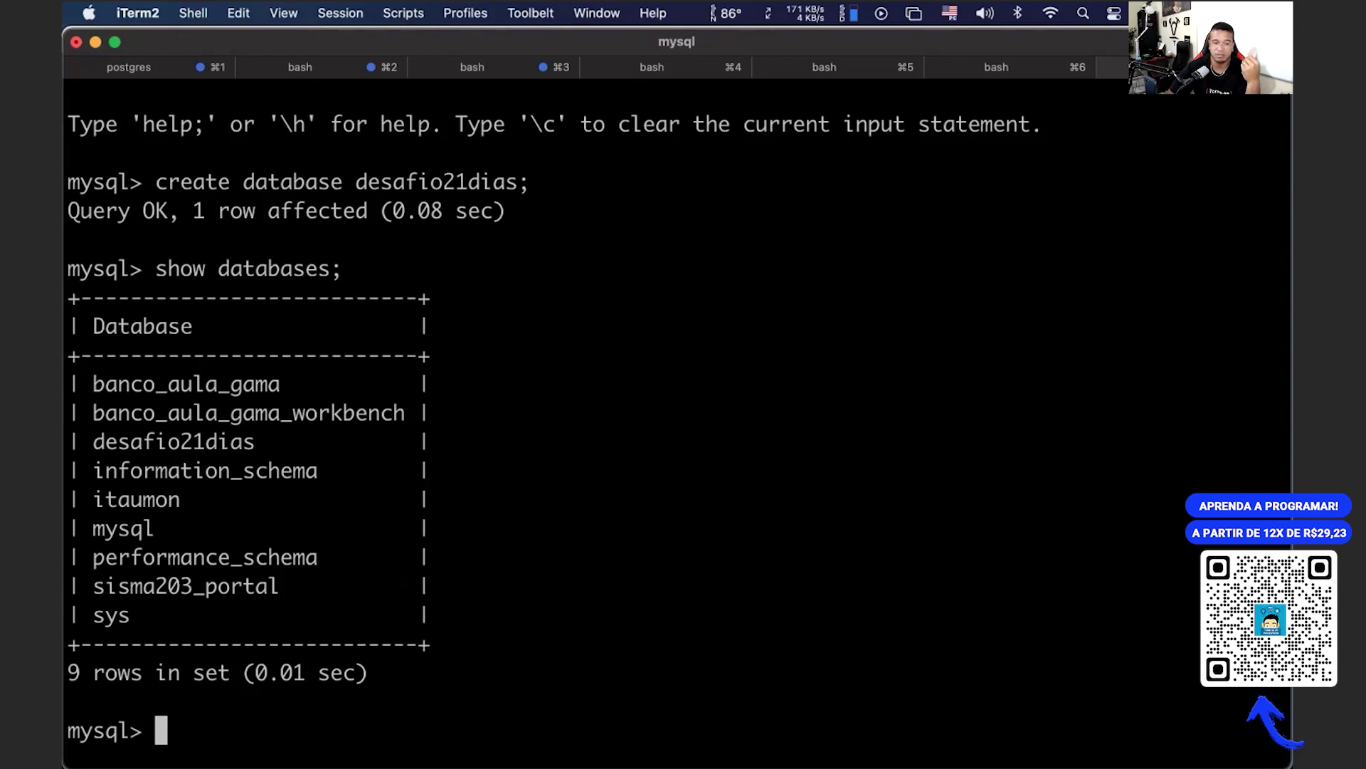
Step: Run show tables;, which fails with a no-database-selected error
text(l)
key(BackSpace)
text(show datab)
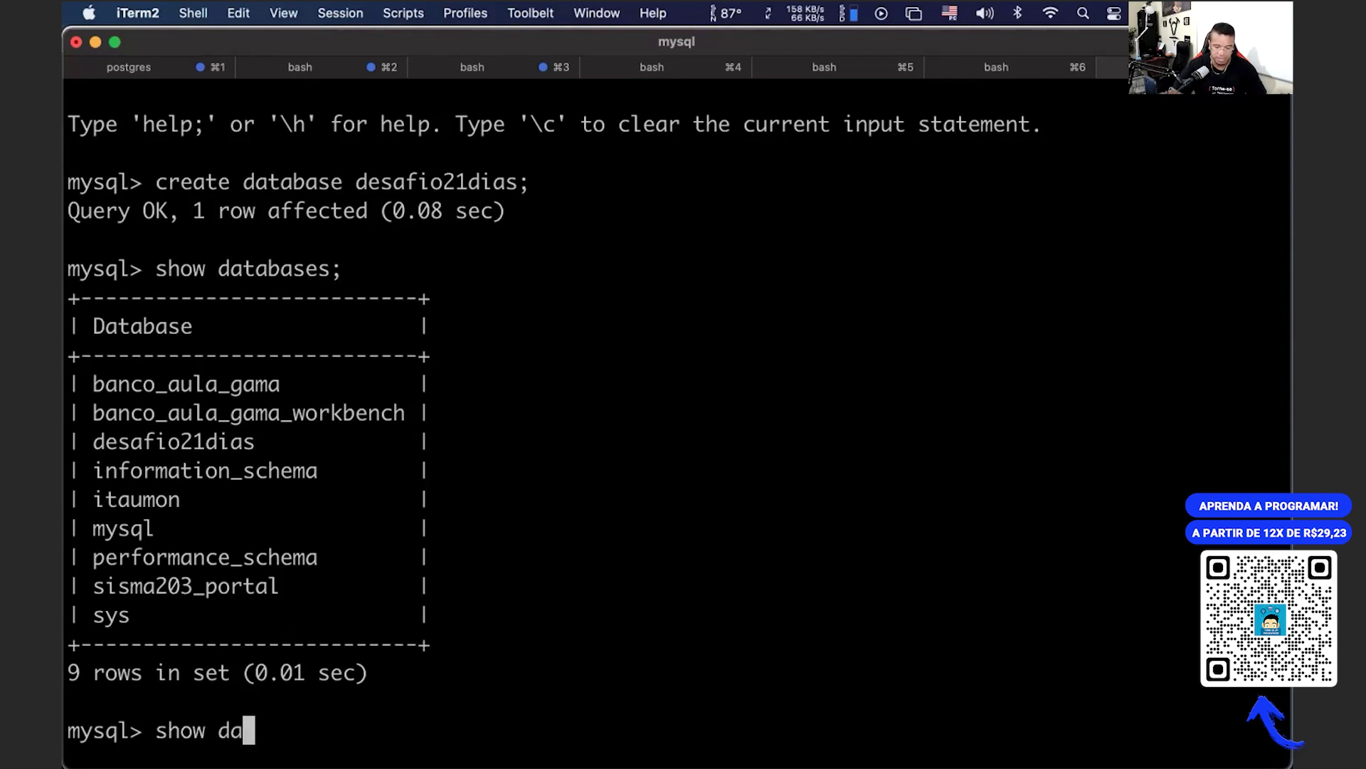
key(BackSpace)
key(BackSpace)
key(BackSpace)
key(BackSpace)
key(BackSpace)
text(tables;)
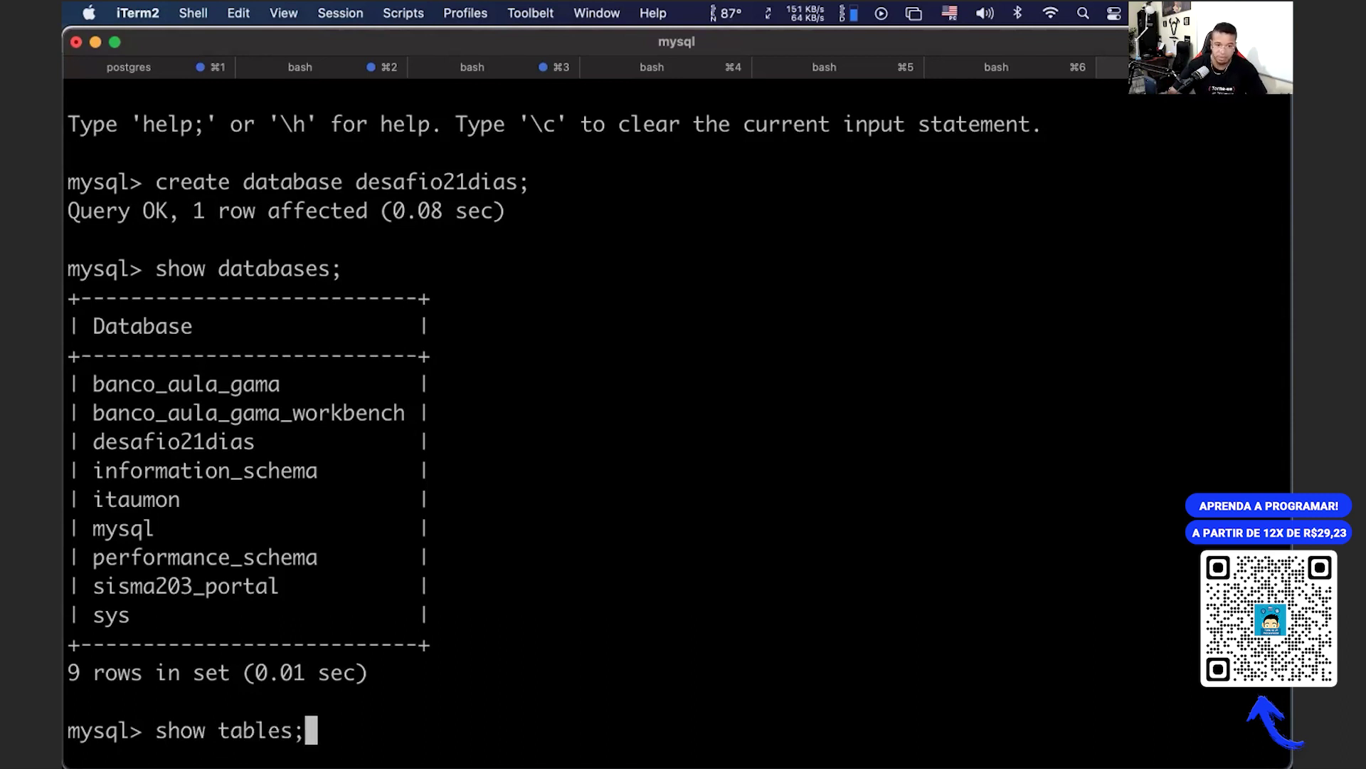
key(Return)
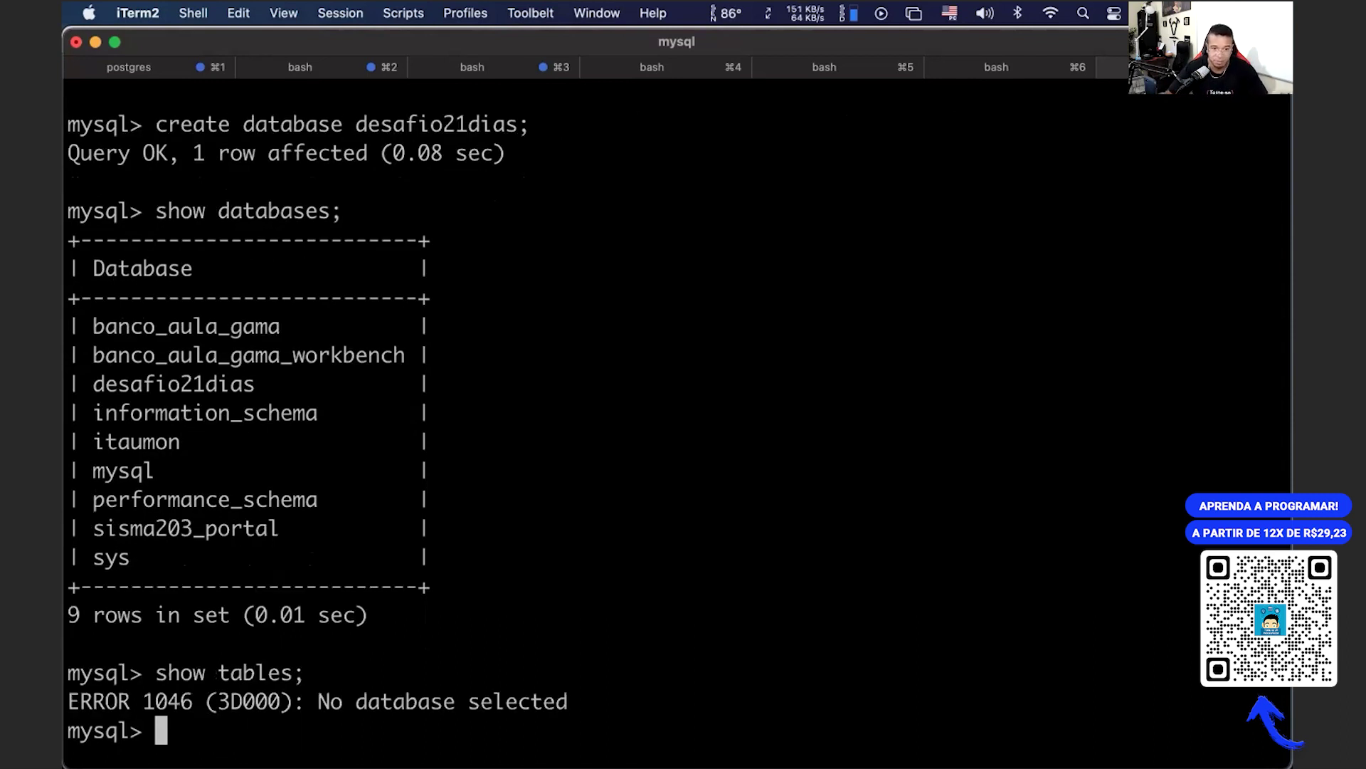
drag(168, 673, 619, 686)
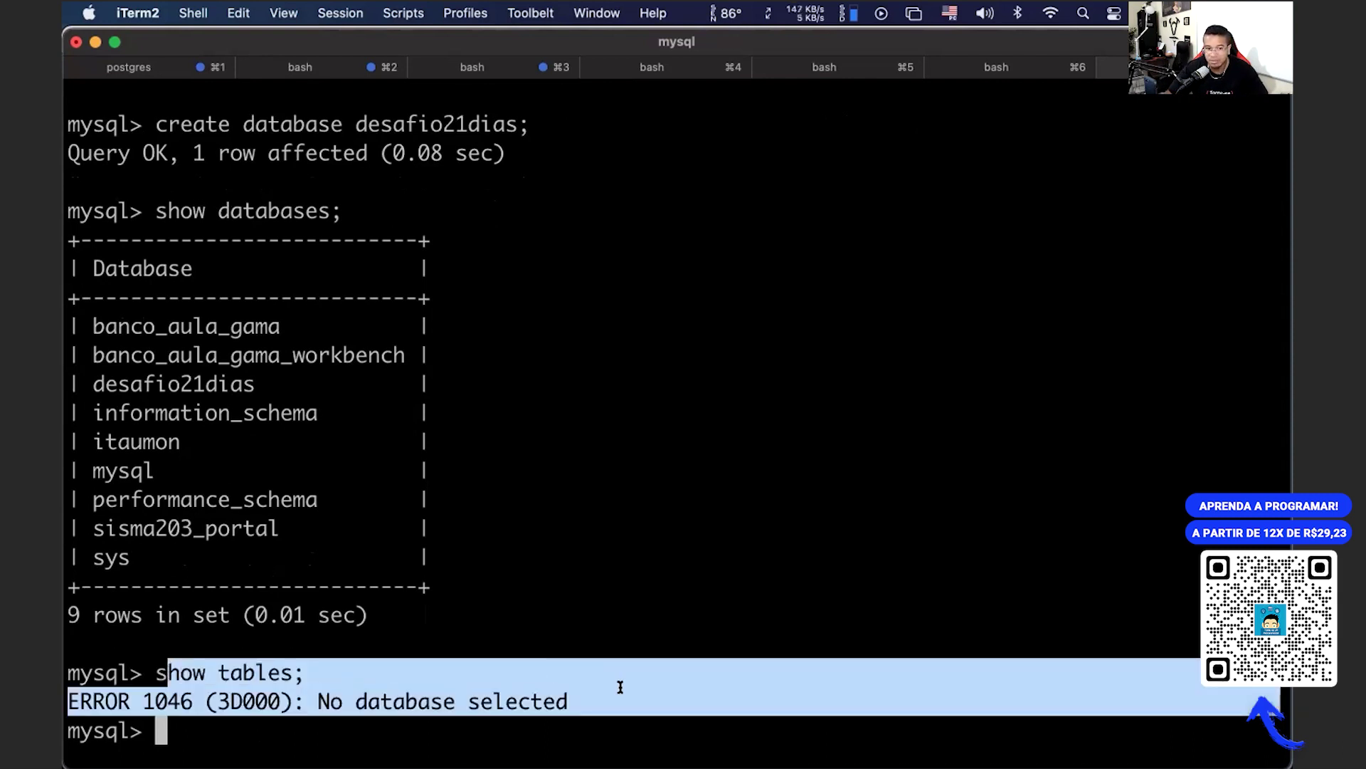
click(193, 694)
Step: Run use desafio21dias;, confirm show tables returns an empty set, and exit MySQL
text(use)
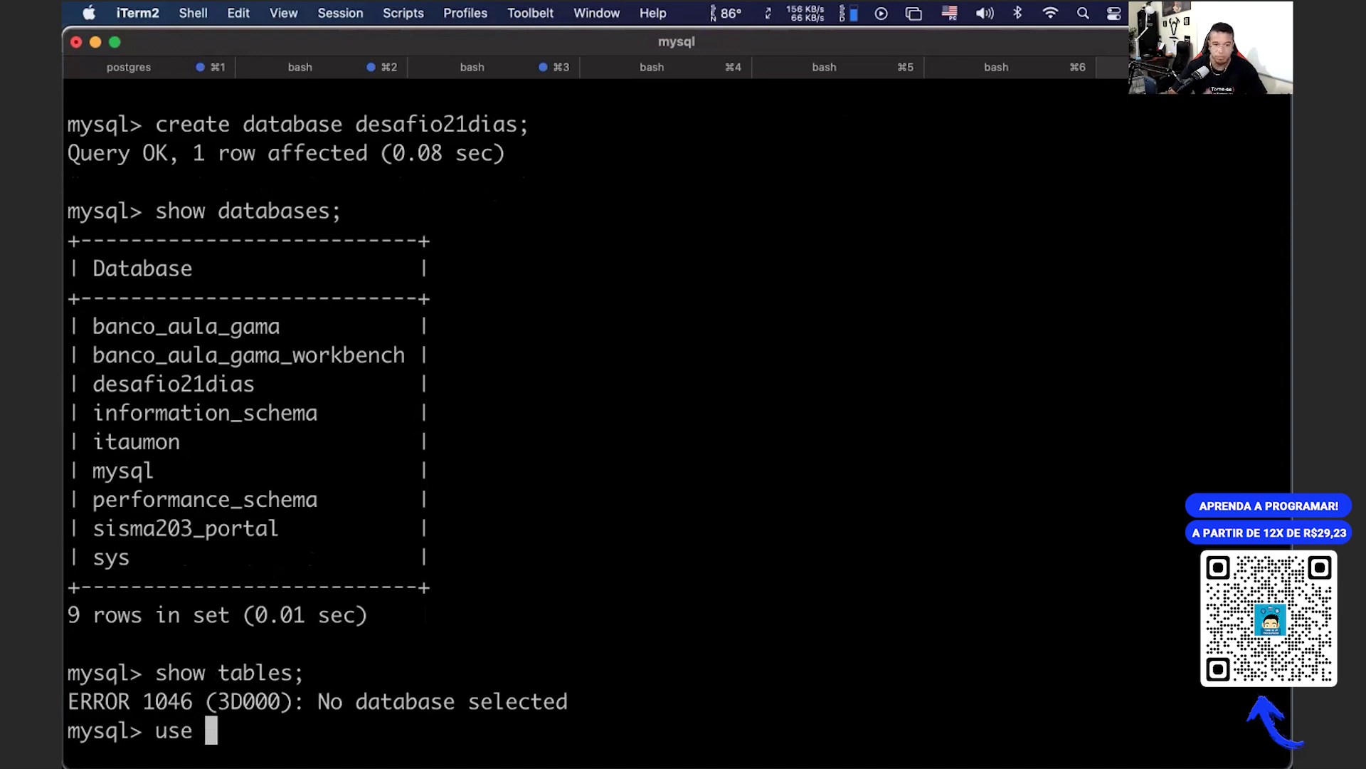
double_click(133, 380)
text(desafio21dias)
text(;)
key(Return)
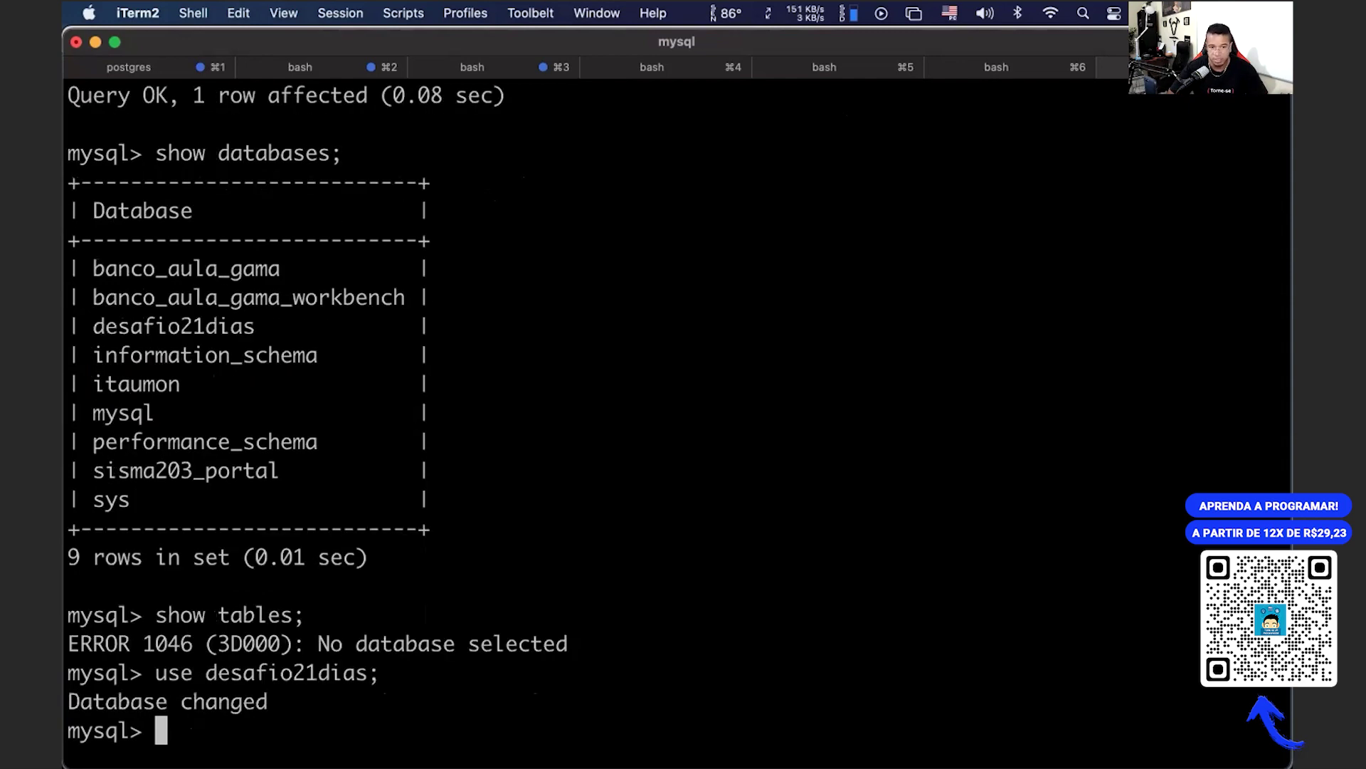
key(Up)
key(Up)
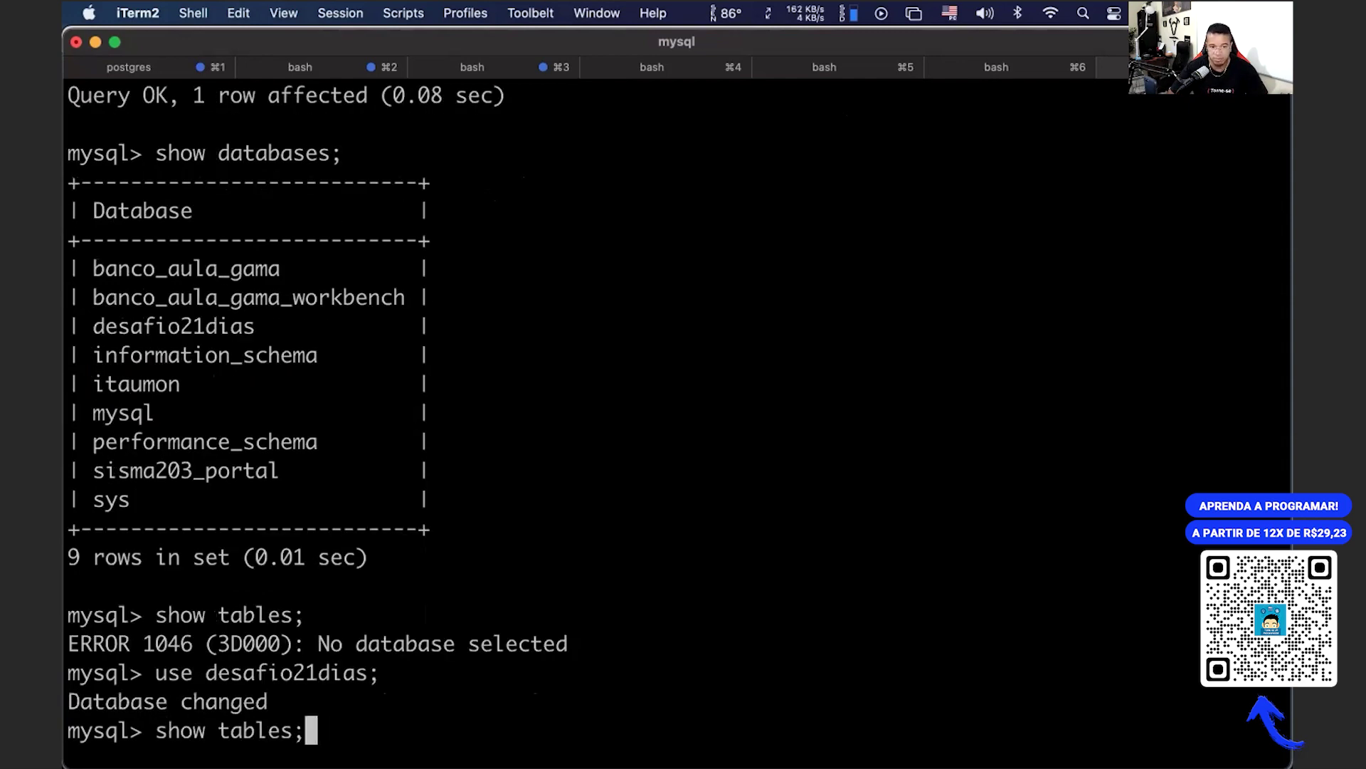
key(Return)
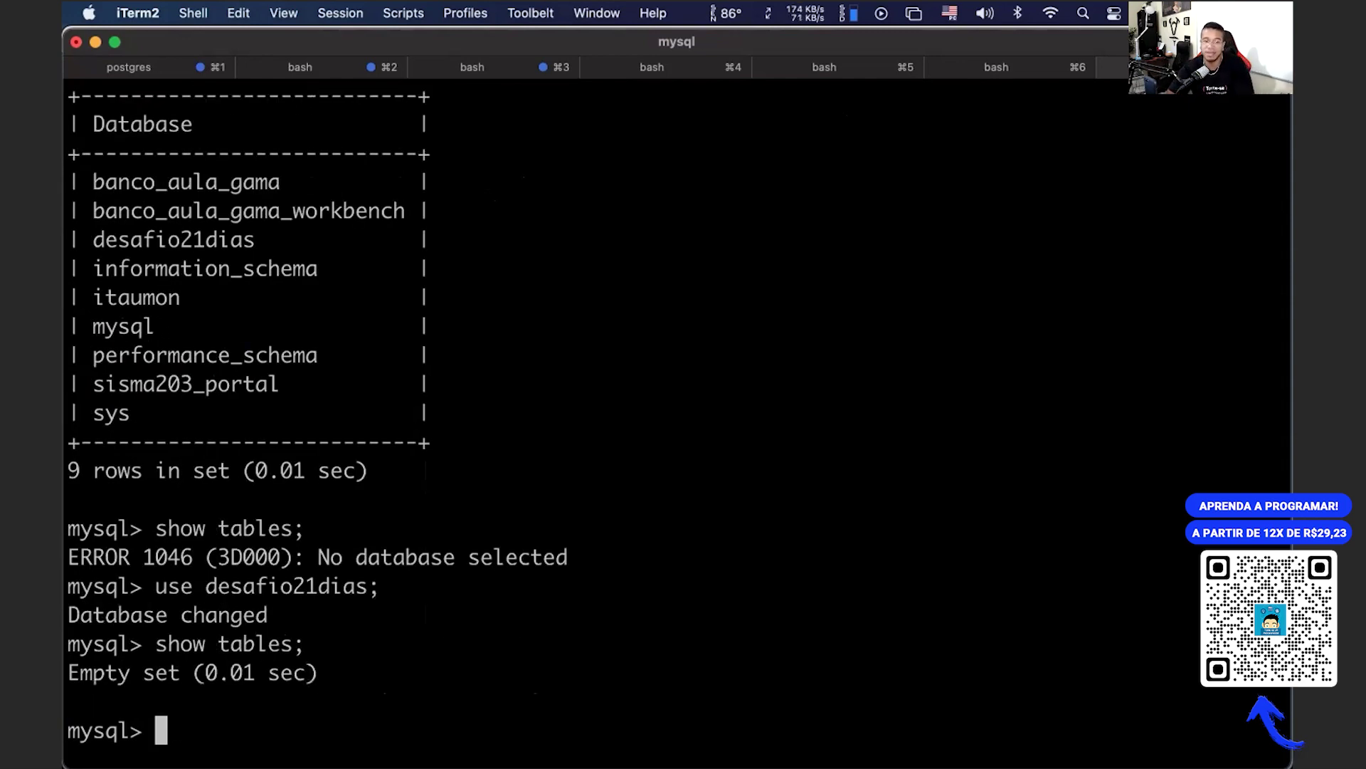
drag(80, 644, 298, 678)
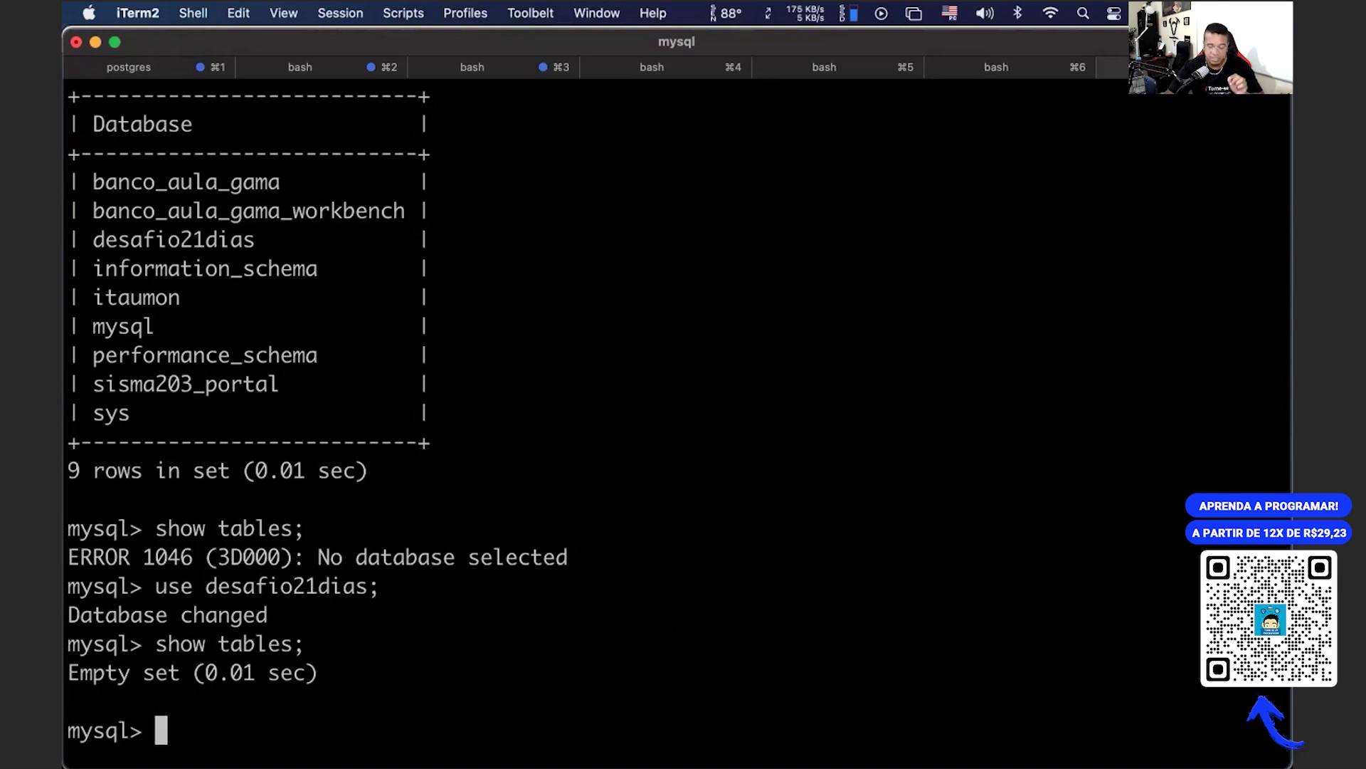
text(exit)
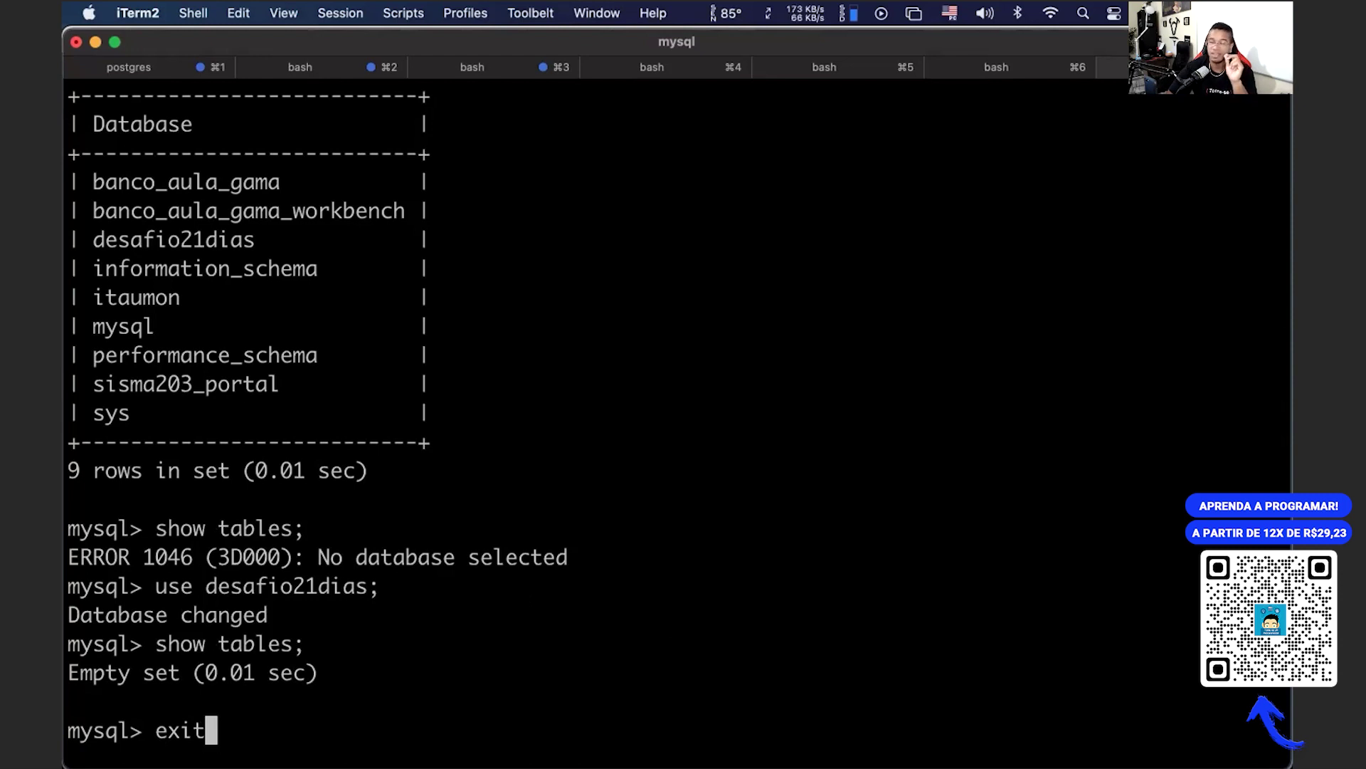
key(Return)
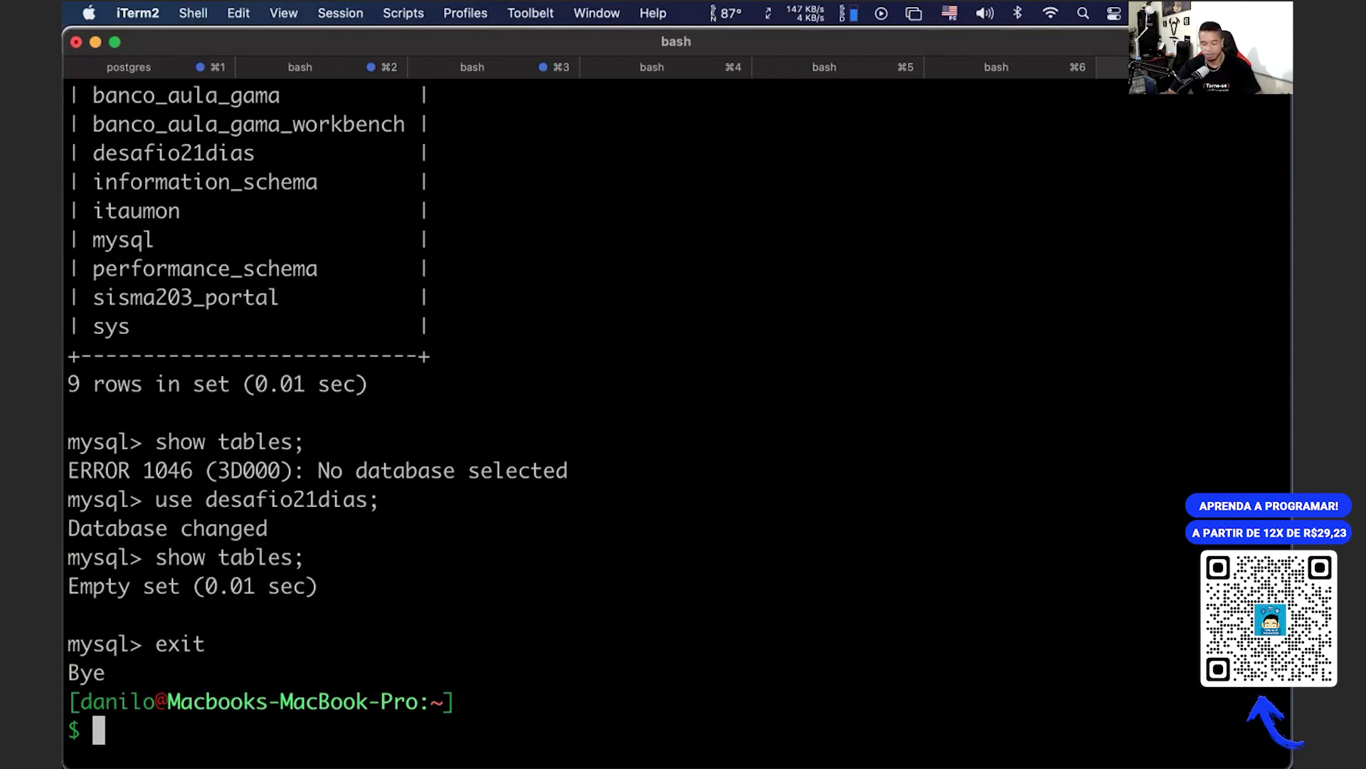
Step: Cycle through the open apps, then launch MySQL Workbench by searching 'my' in Spotlight
key(super+Tab)
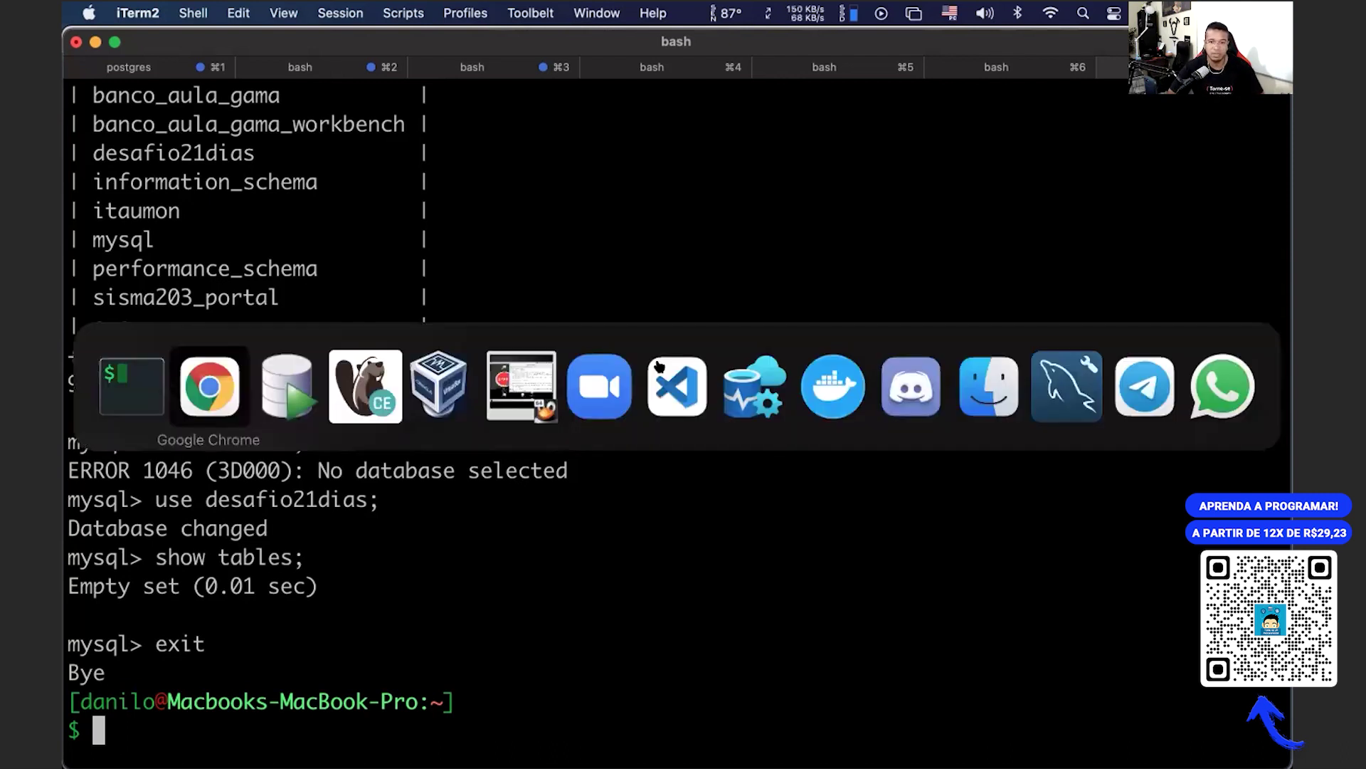
key(super+Tab)
key(super+Tab)
key(super+Tab)
key(super+Tab)
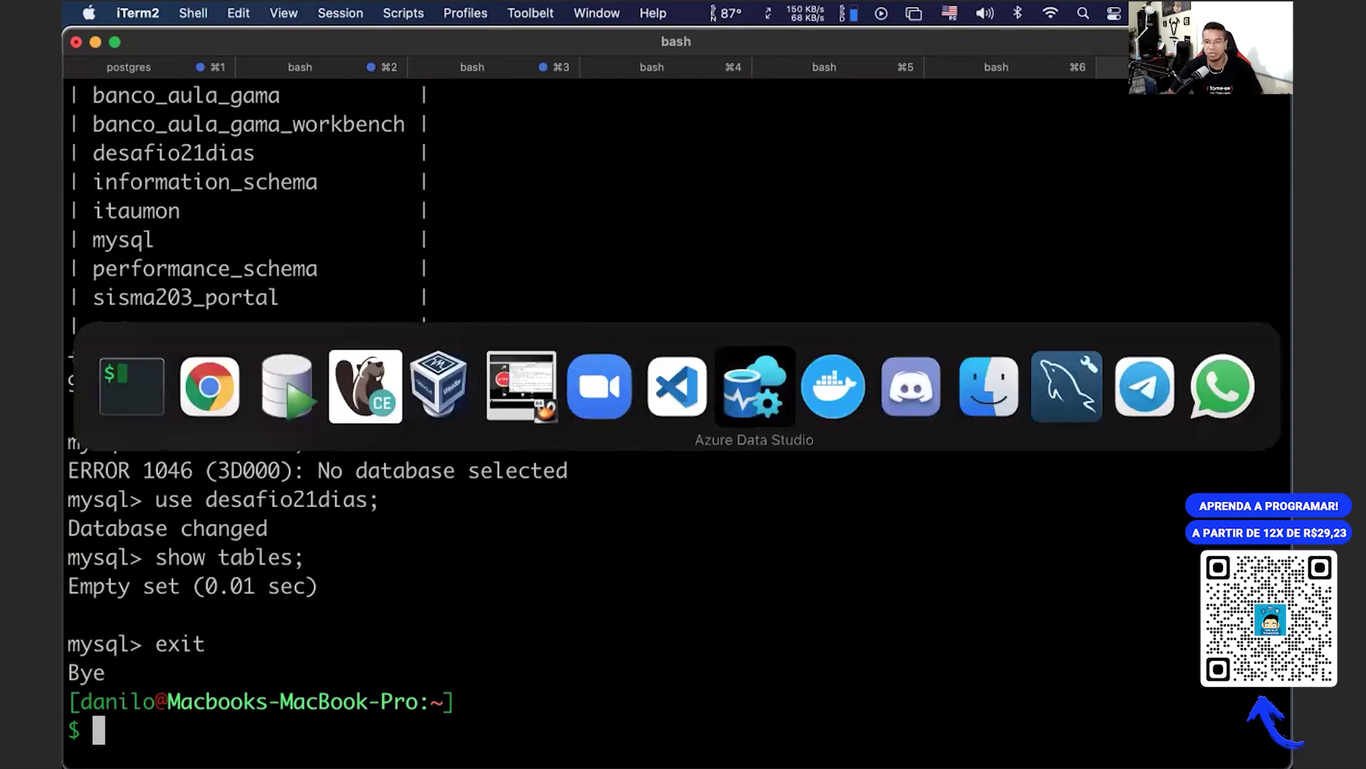
key(super+Tab)
key(super+Tab)
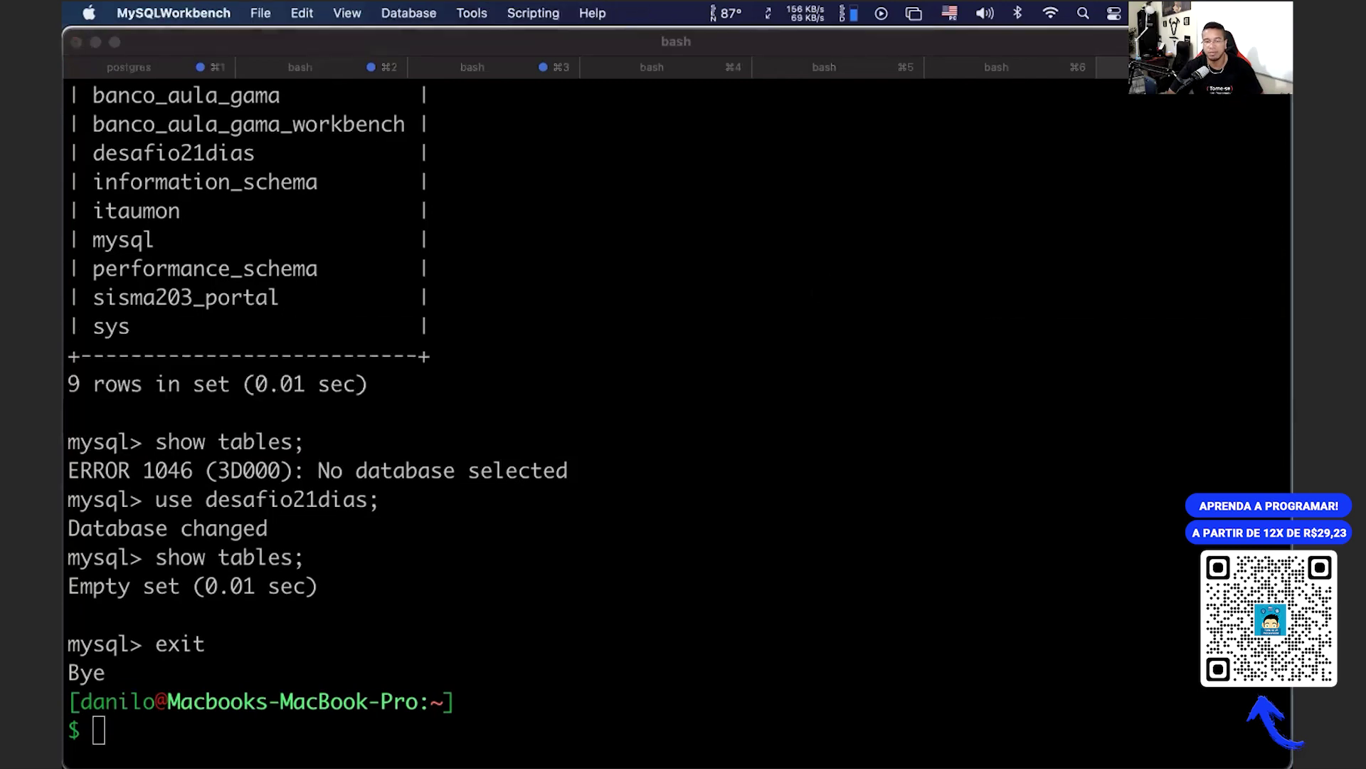
key(super+space)
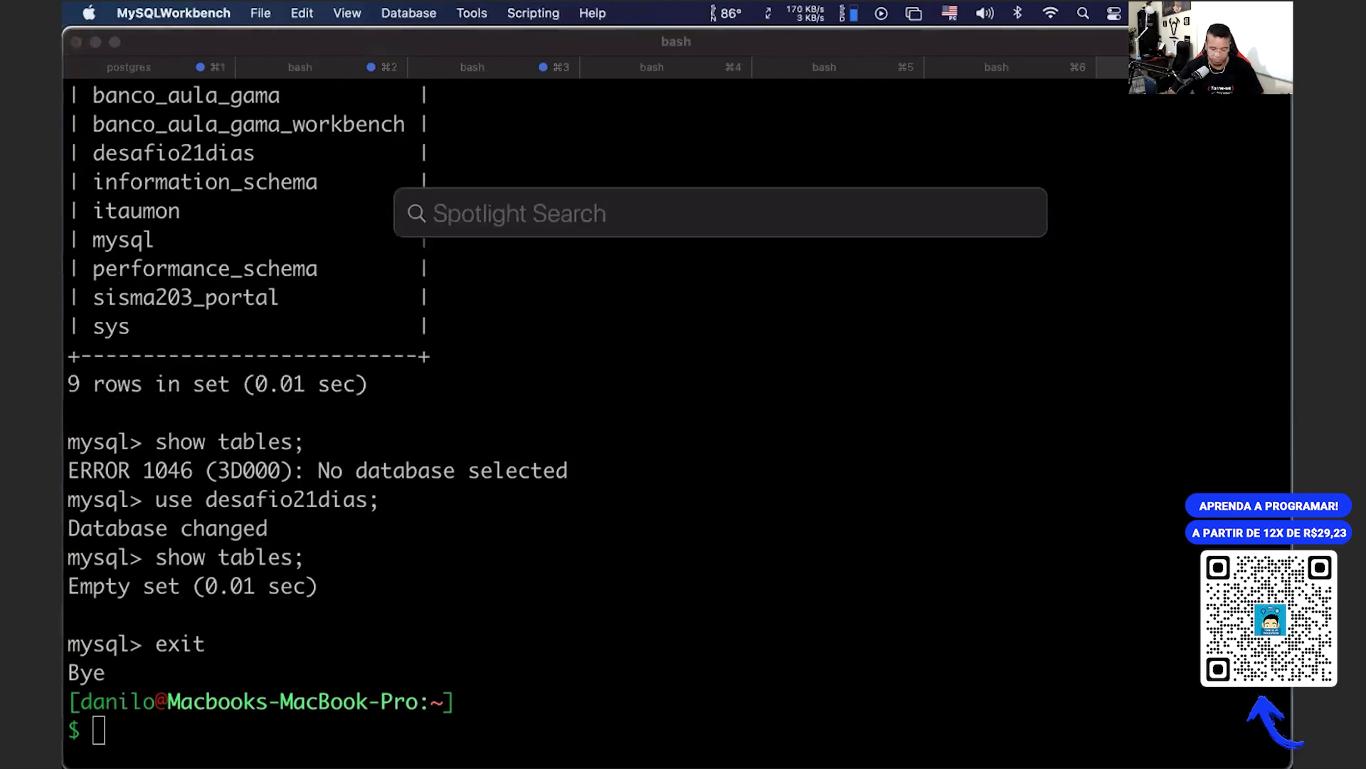
text(my)
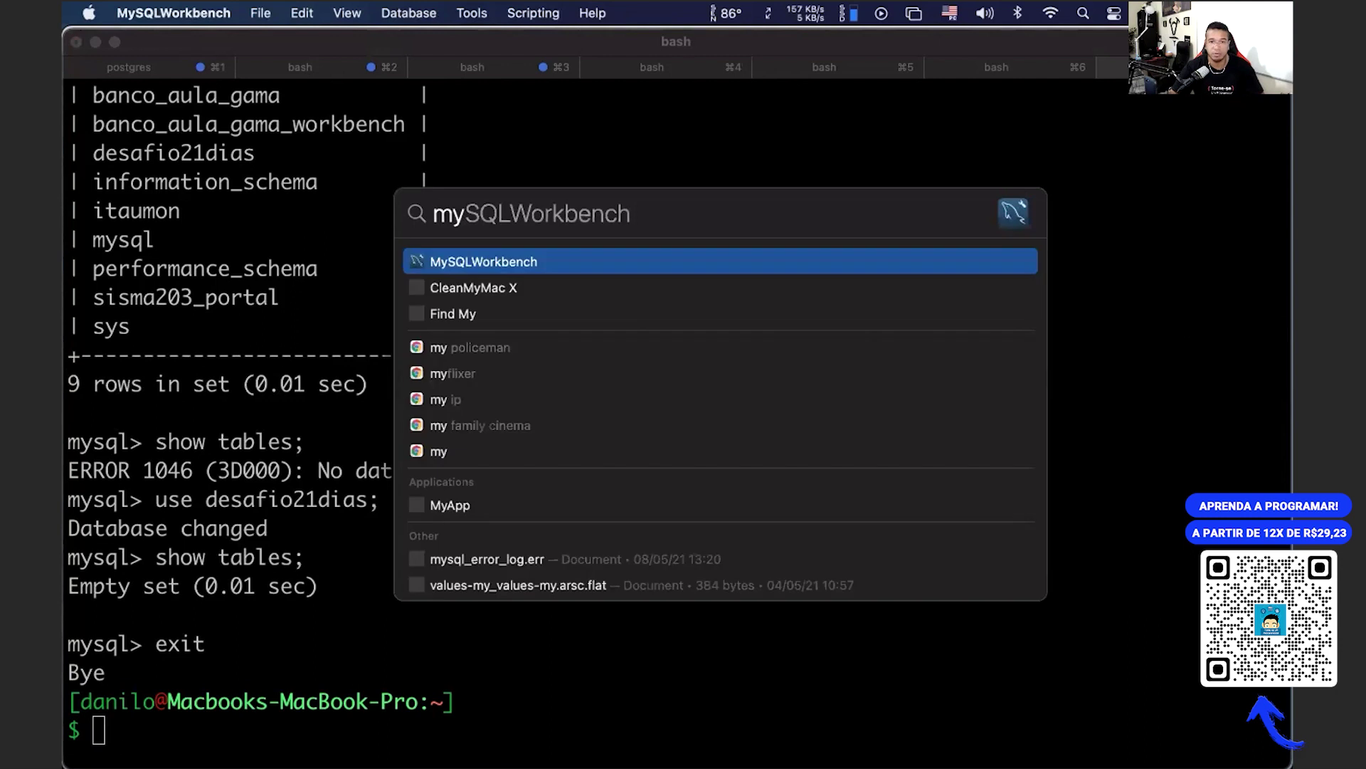
key(Return)
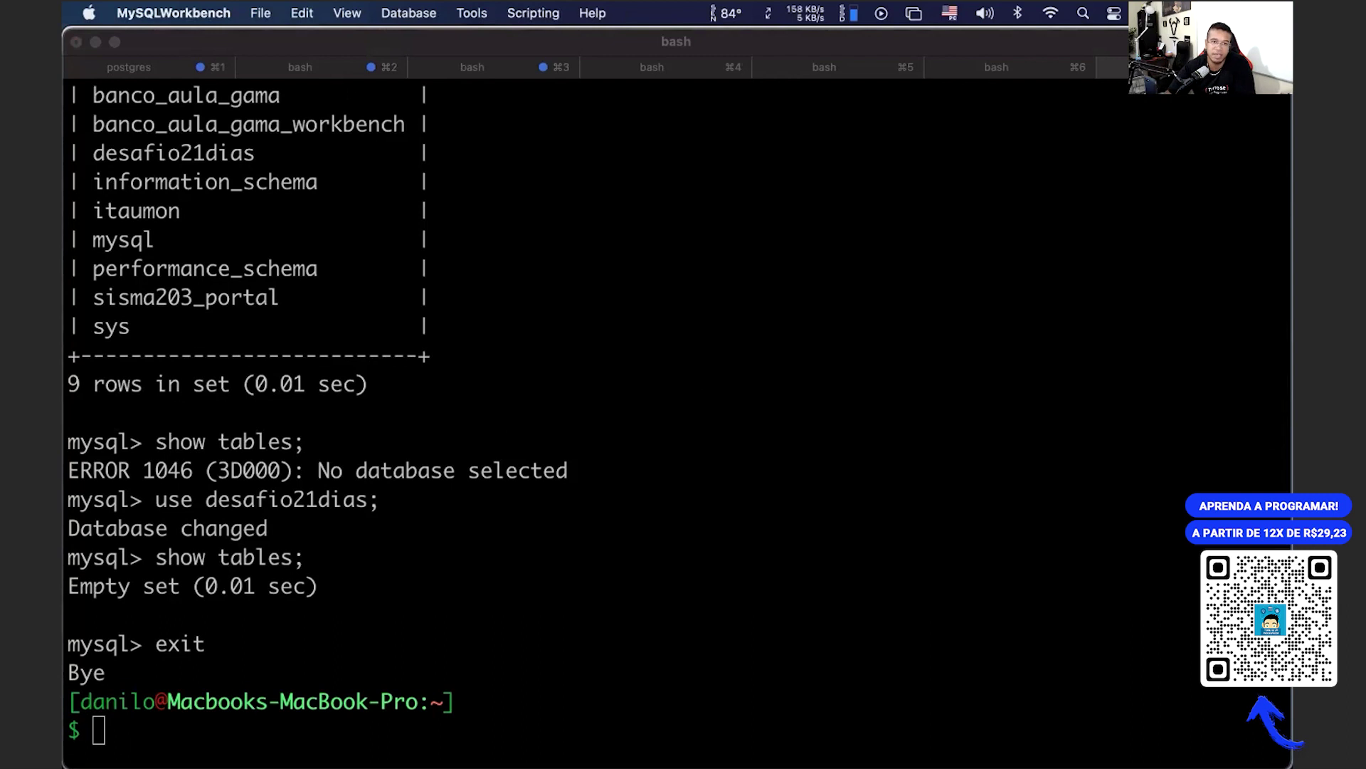
Step: Survey all open windows and bring the VS Code database.yml window forward while Workbench loads
click(255, 13)
mouse_move(163, 15)
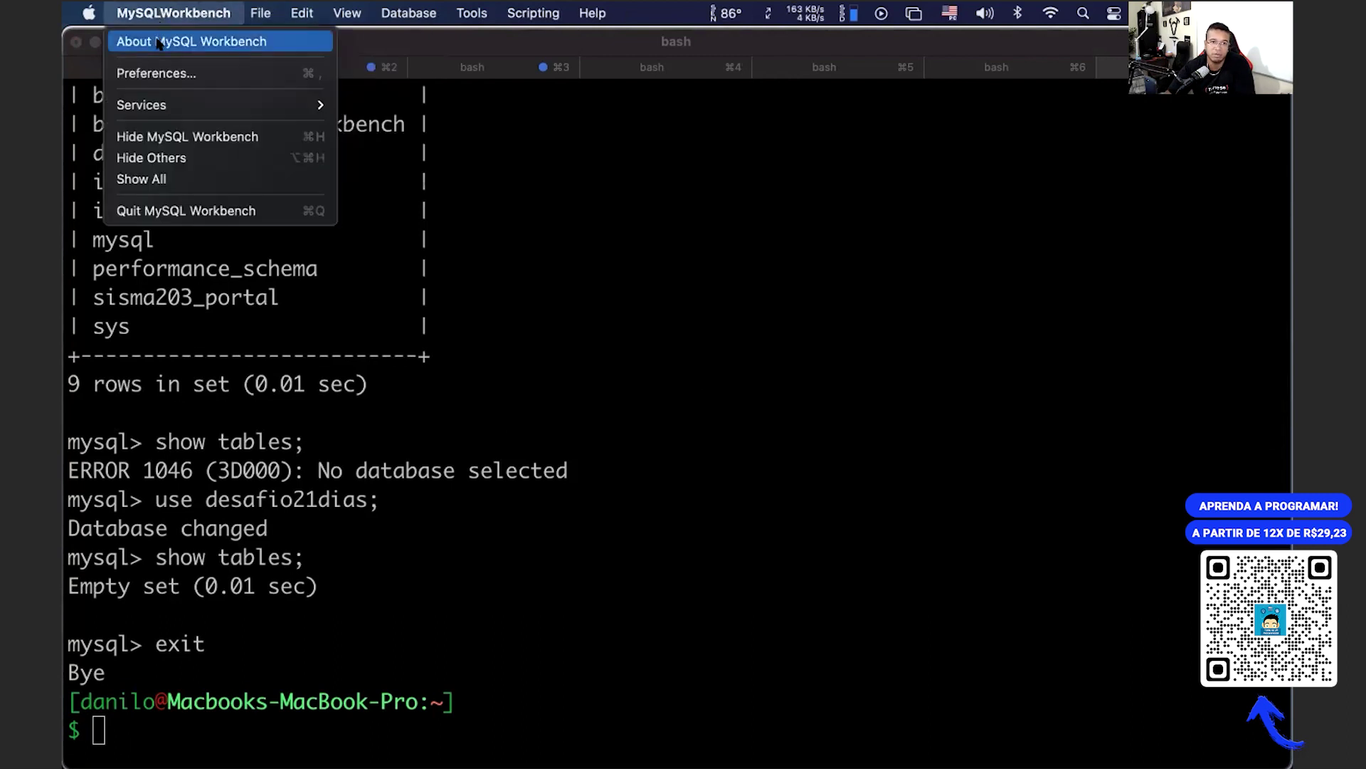
key(ctrl+Up)
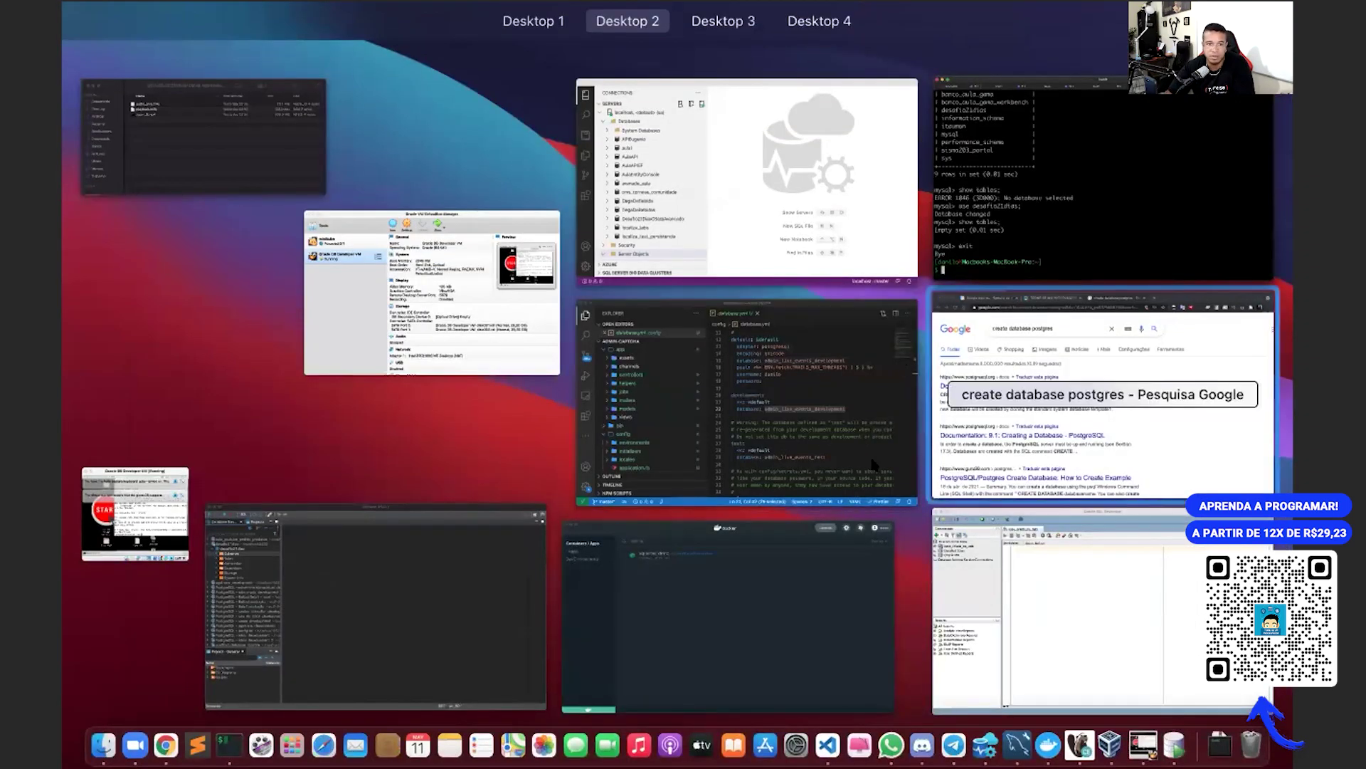
click(811, 449)
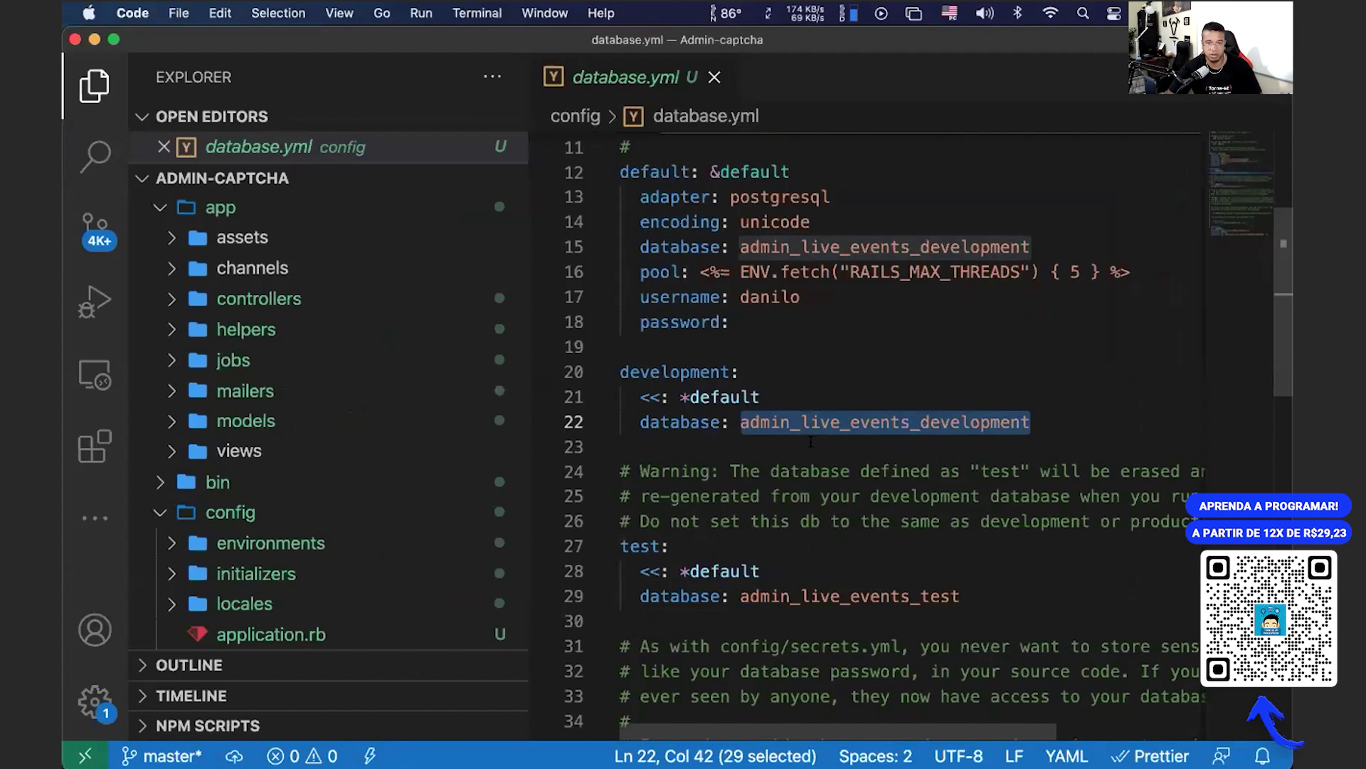
key(super+Tab)
key(super+Tab)
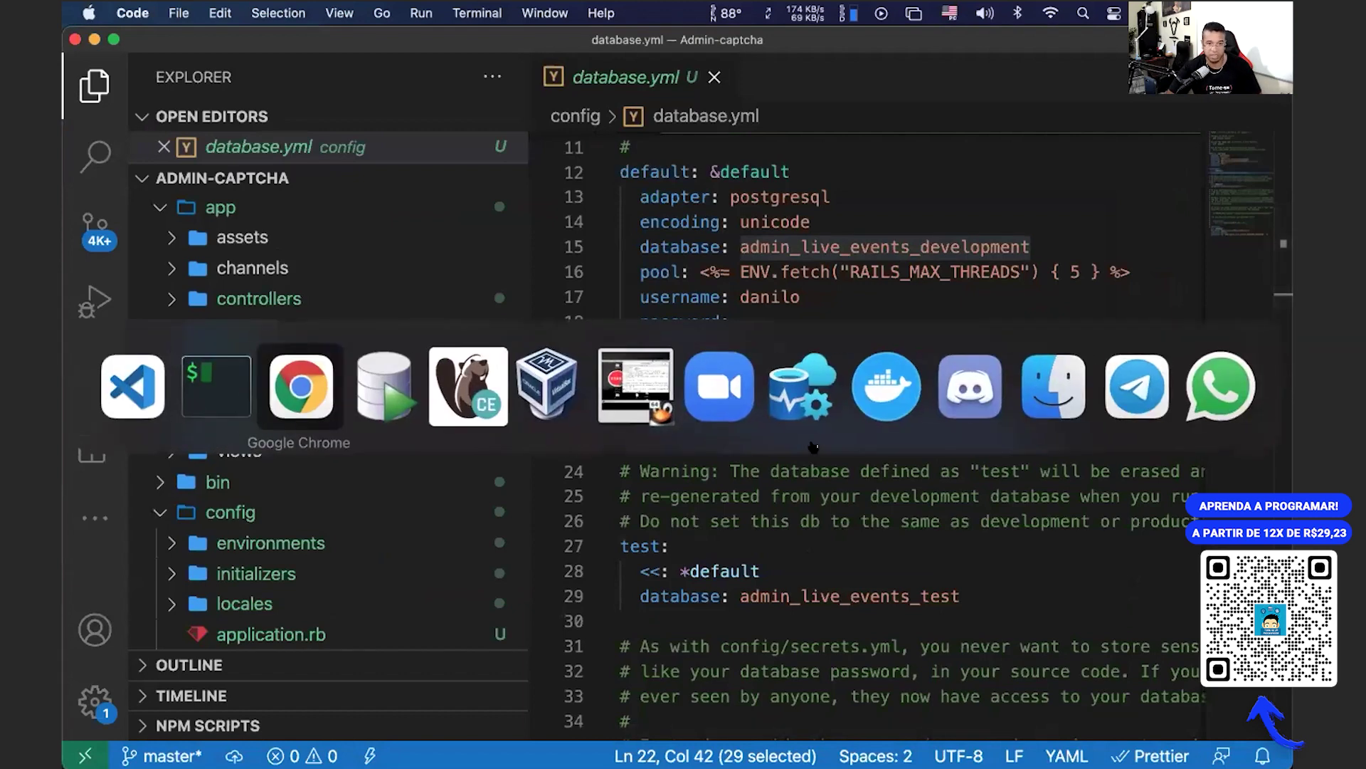
key(super+space)
key(Escape)
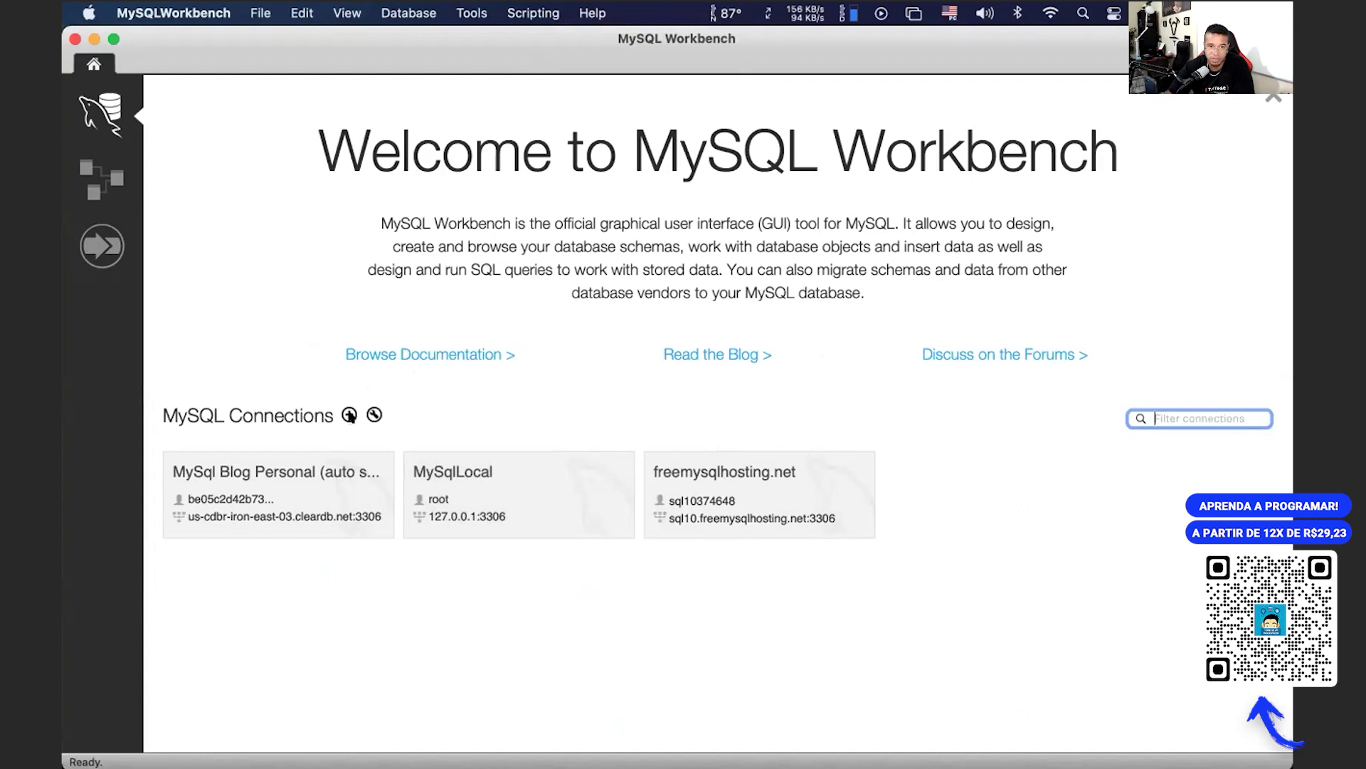
click(350, 416)
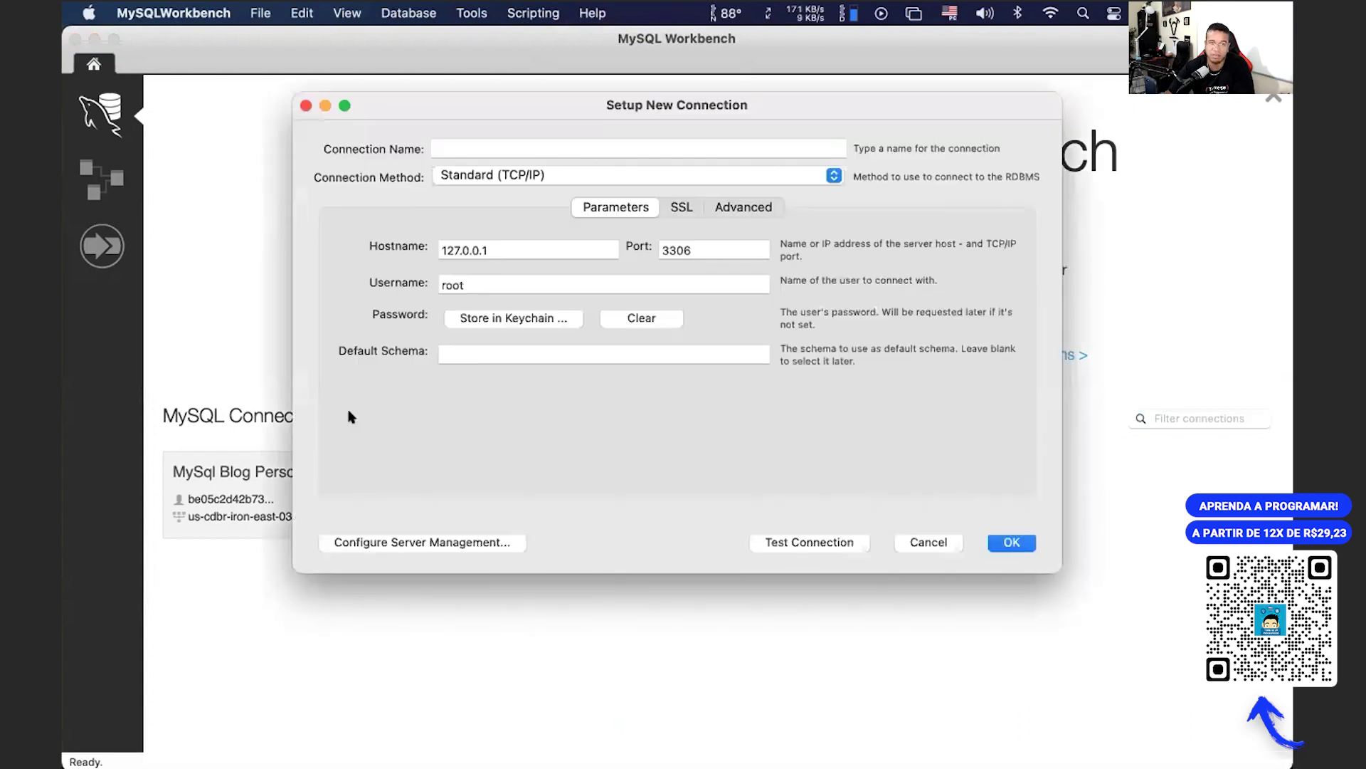
click(466, 142)
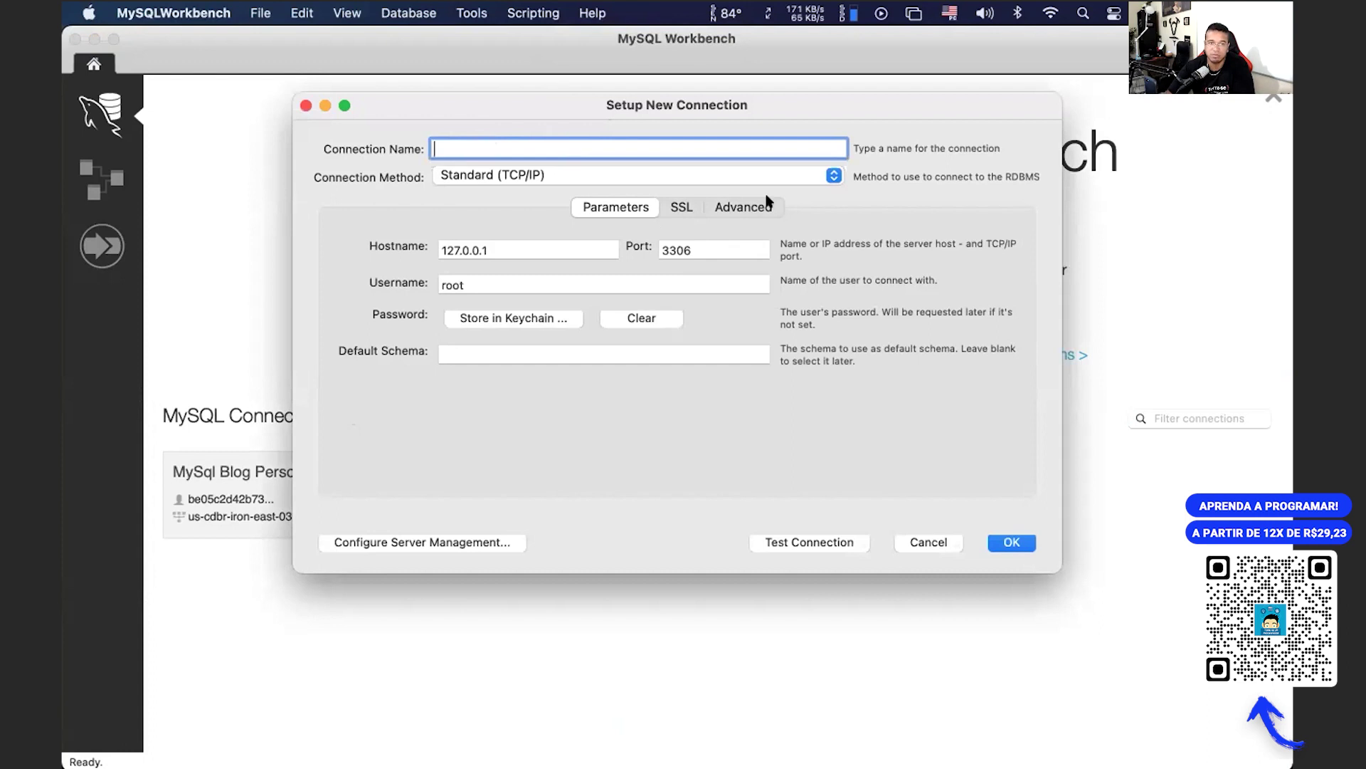
double_click(519, 247)
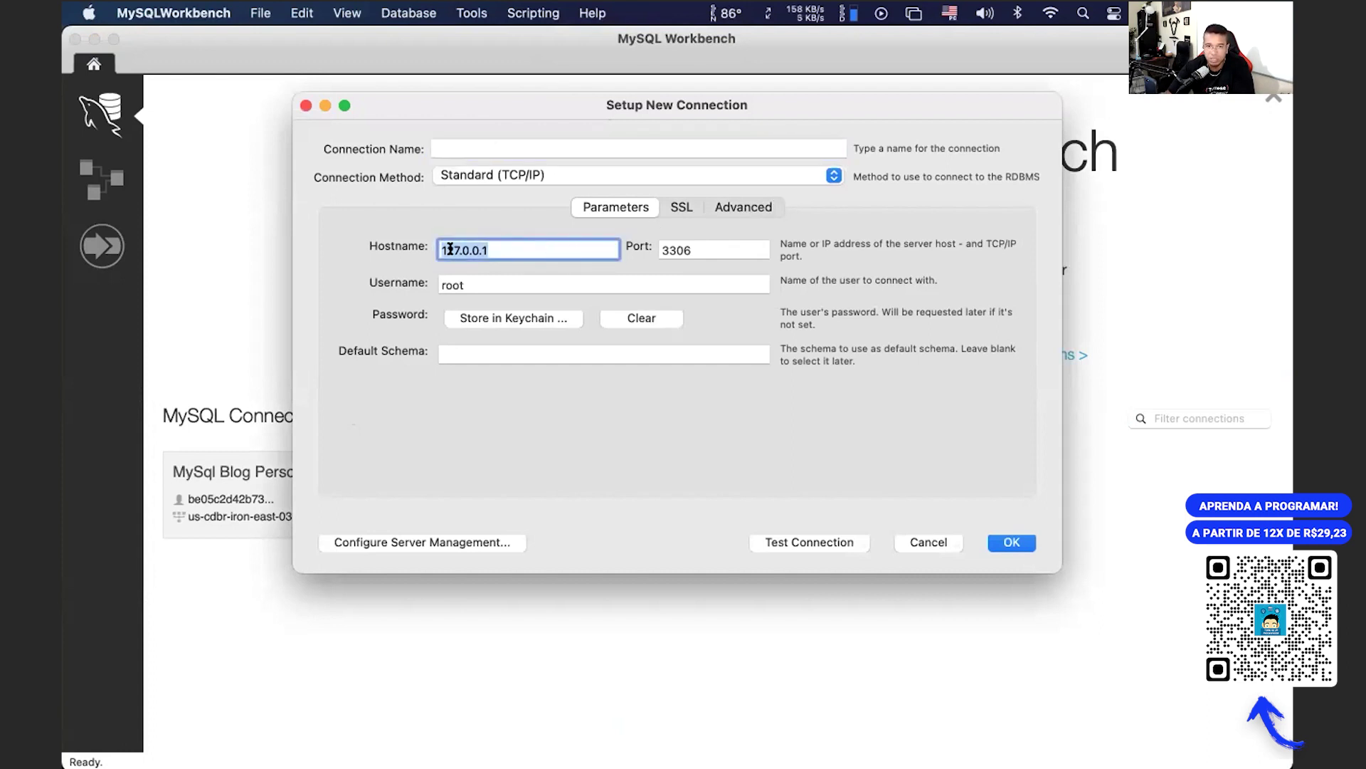
double_click(699, 246)
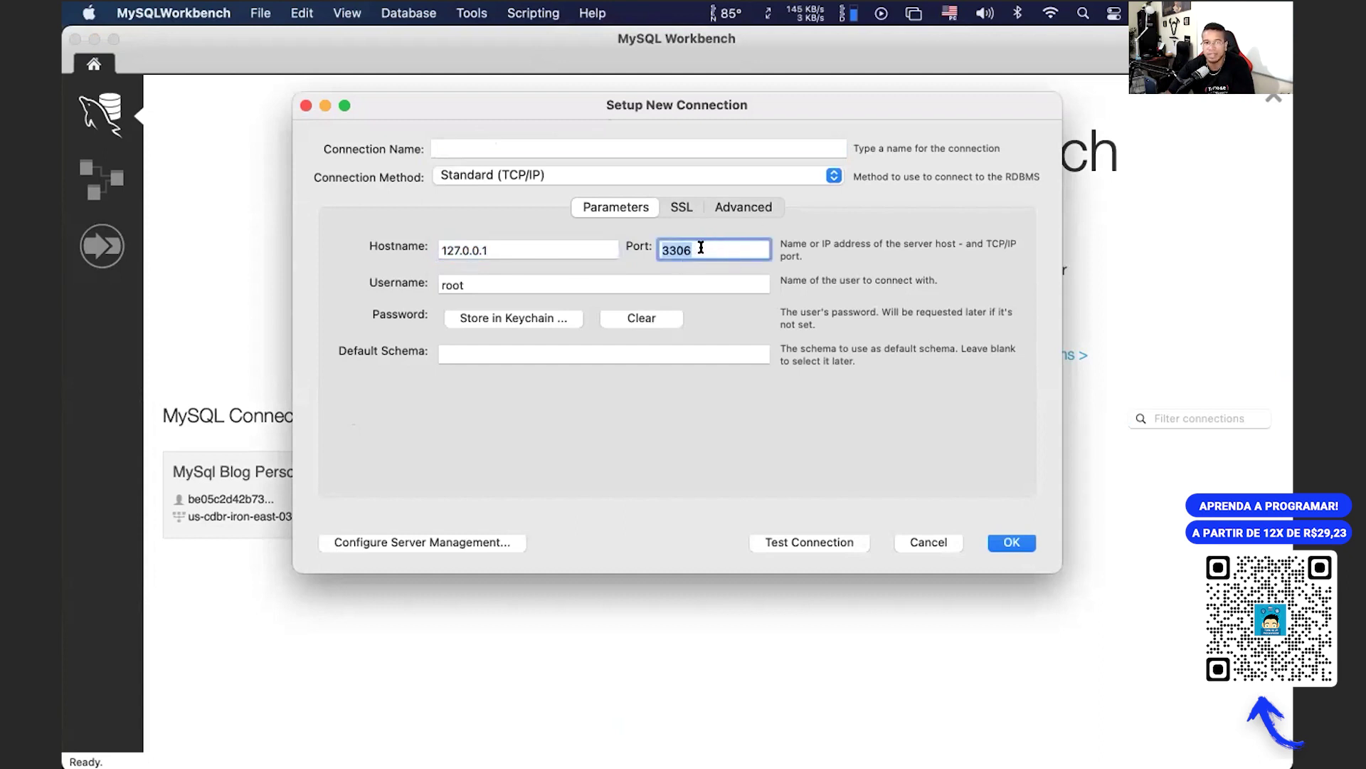
click(475, 276)
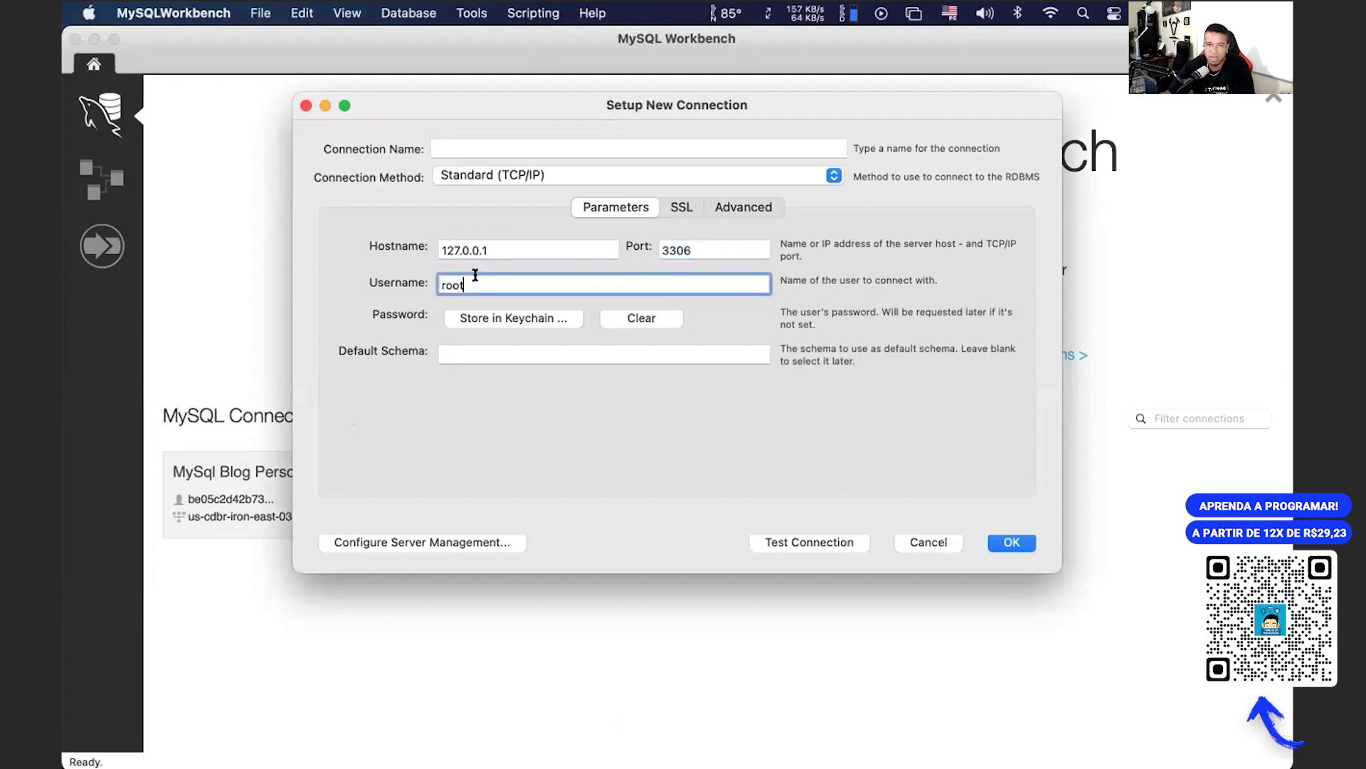
click(511, 320)
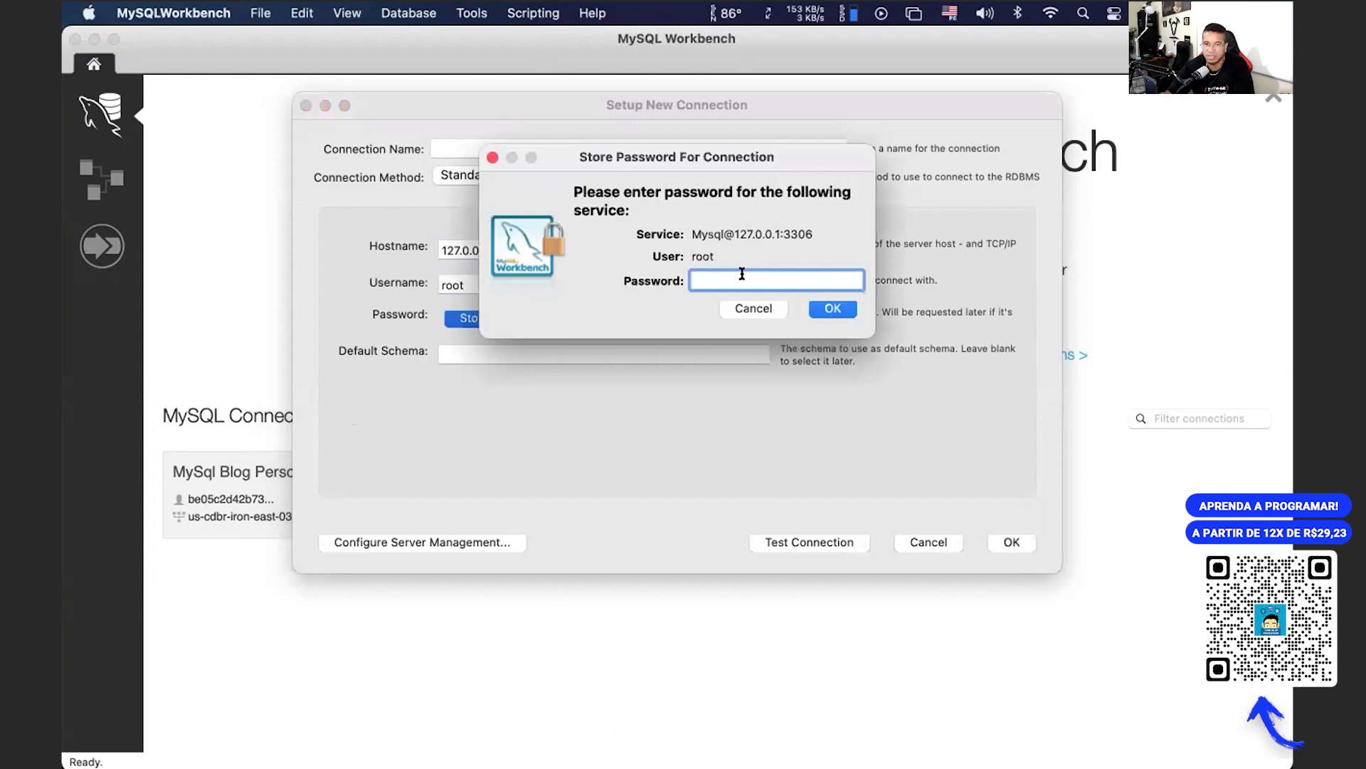
click(765, 306)
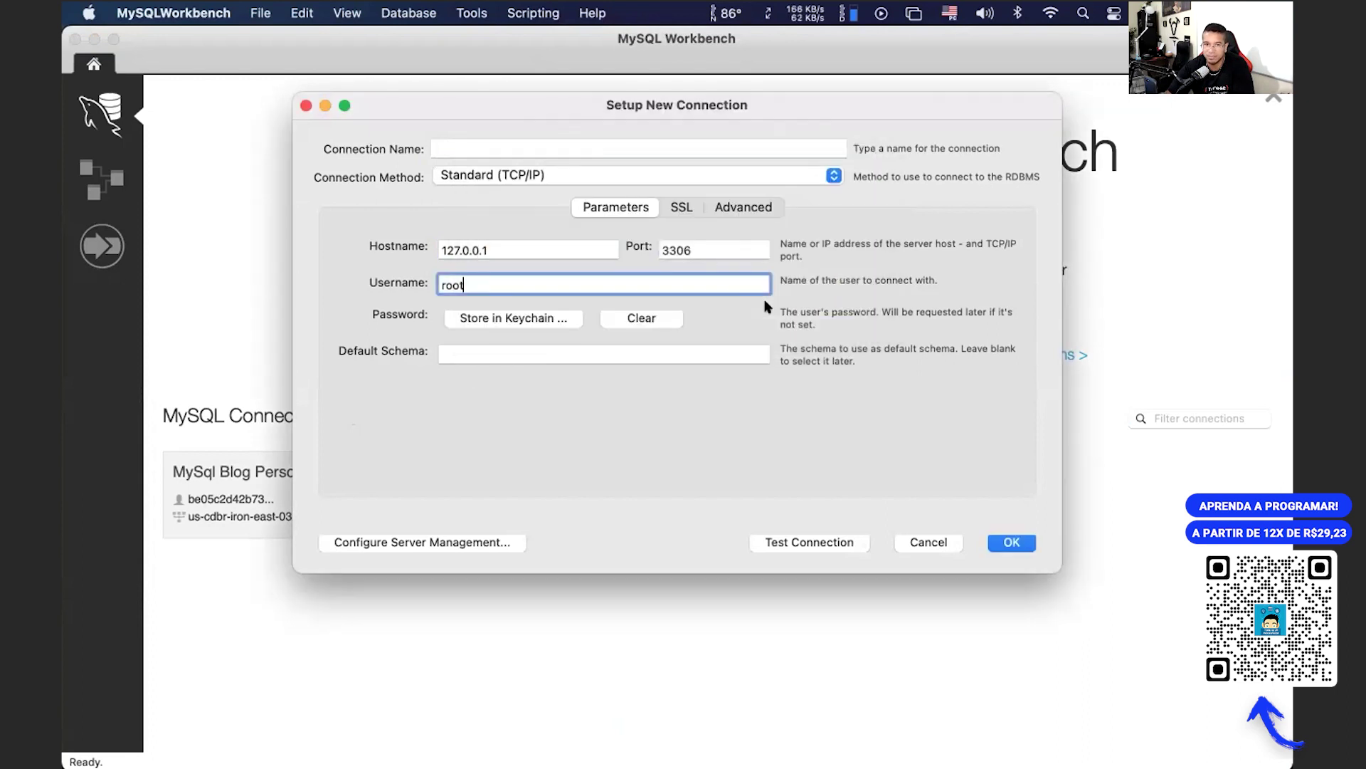
click(451, 353)
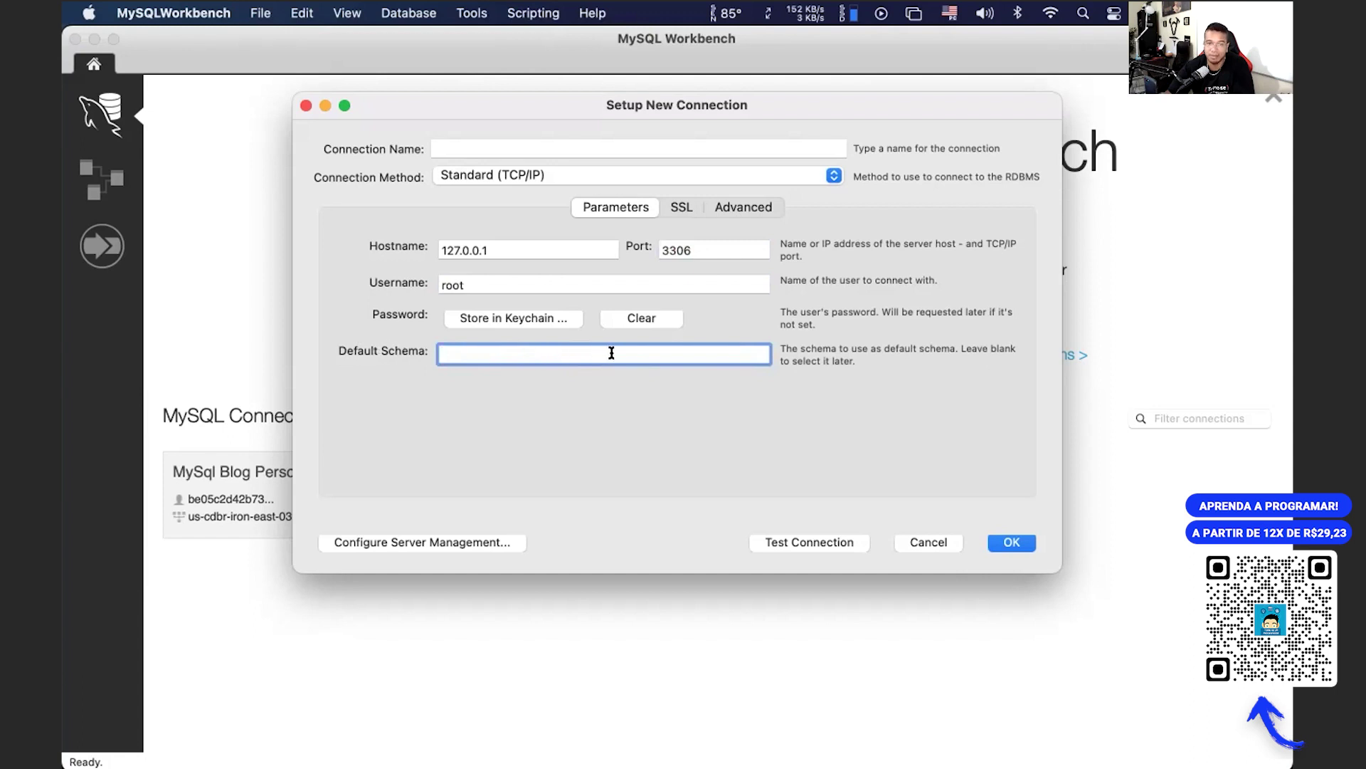
drag(363, 348, 520, 348)
click(520, 348)
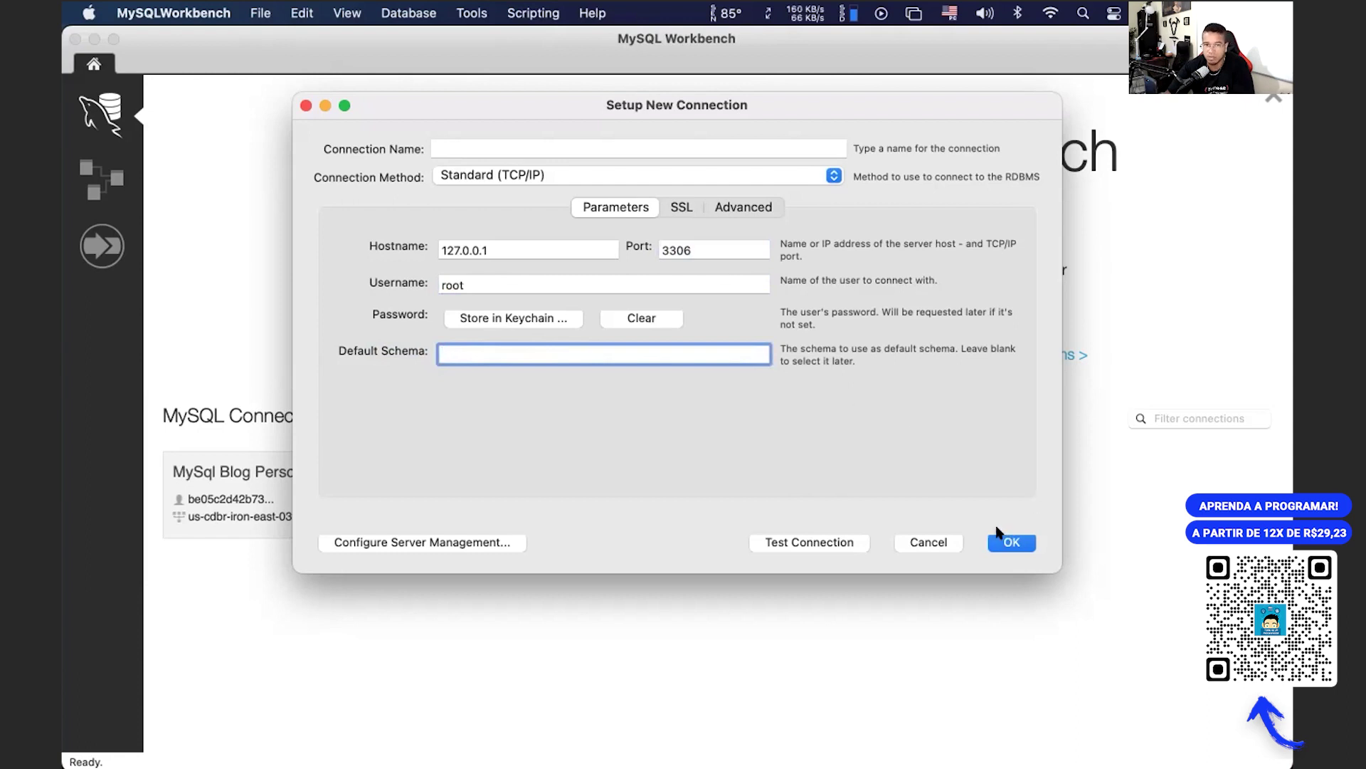
click(306, 106)
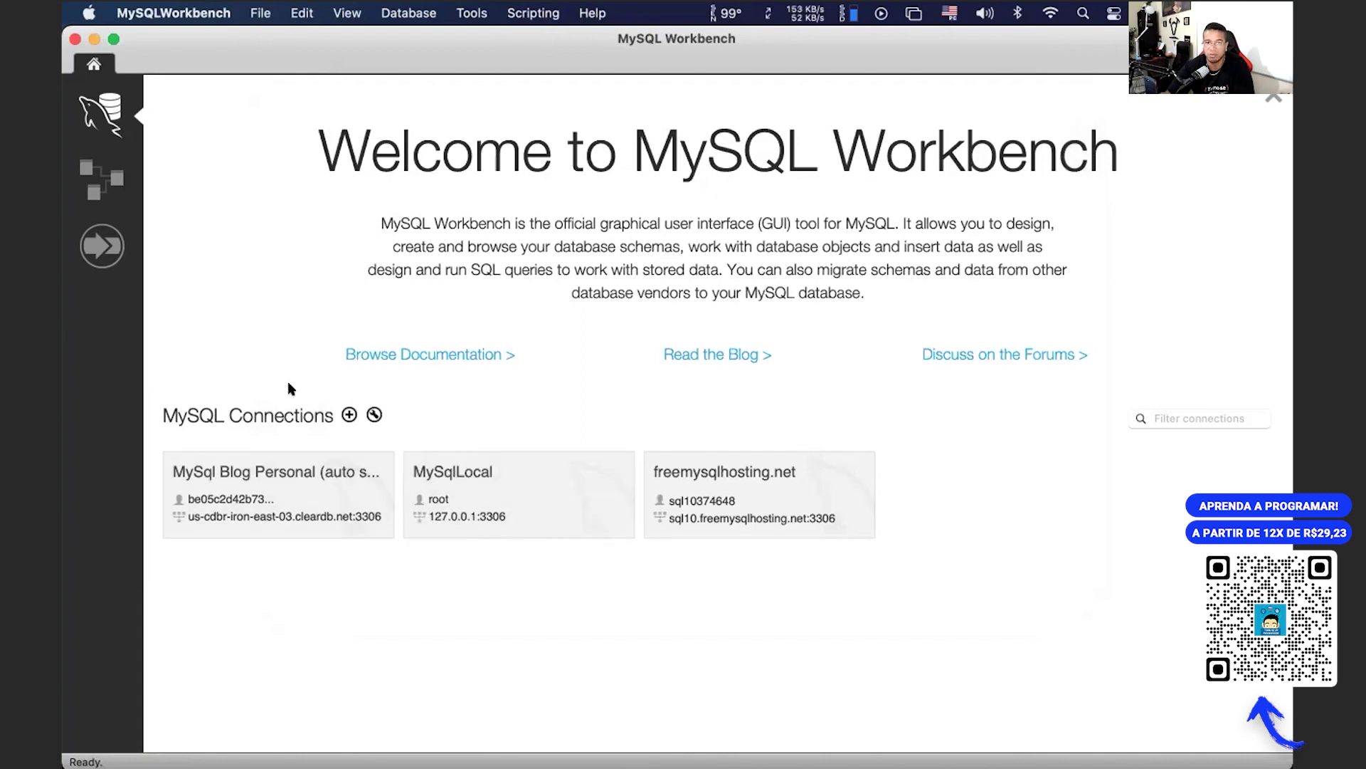
click(349, 415)
click(443, 146)
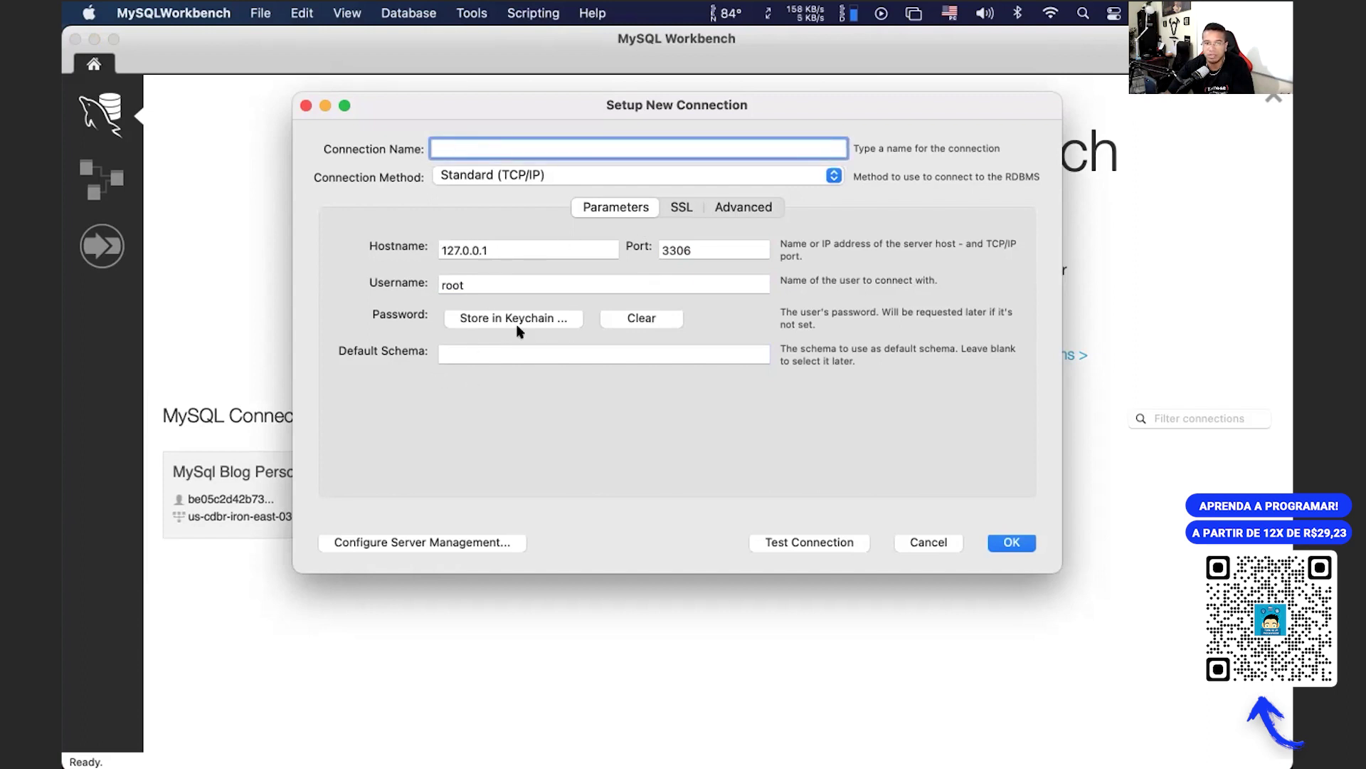
click(935, 539)
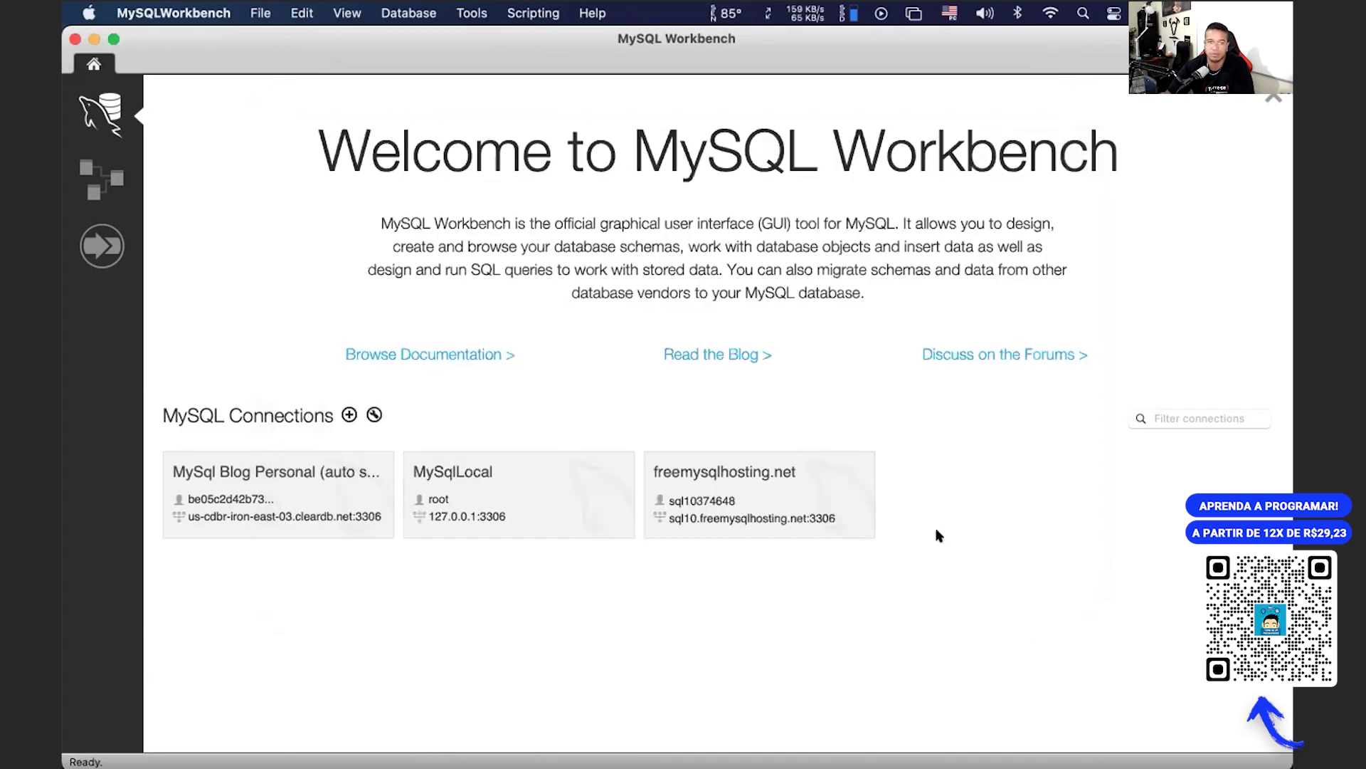
Step: Open the MySqlLocal connection and close the pedidos_produtos, pedidos and SQL File 7 tabs
click(527, 490)
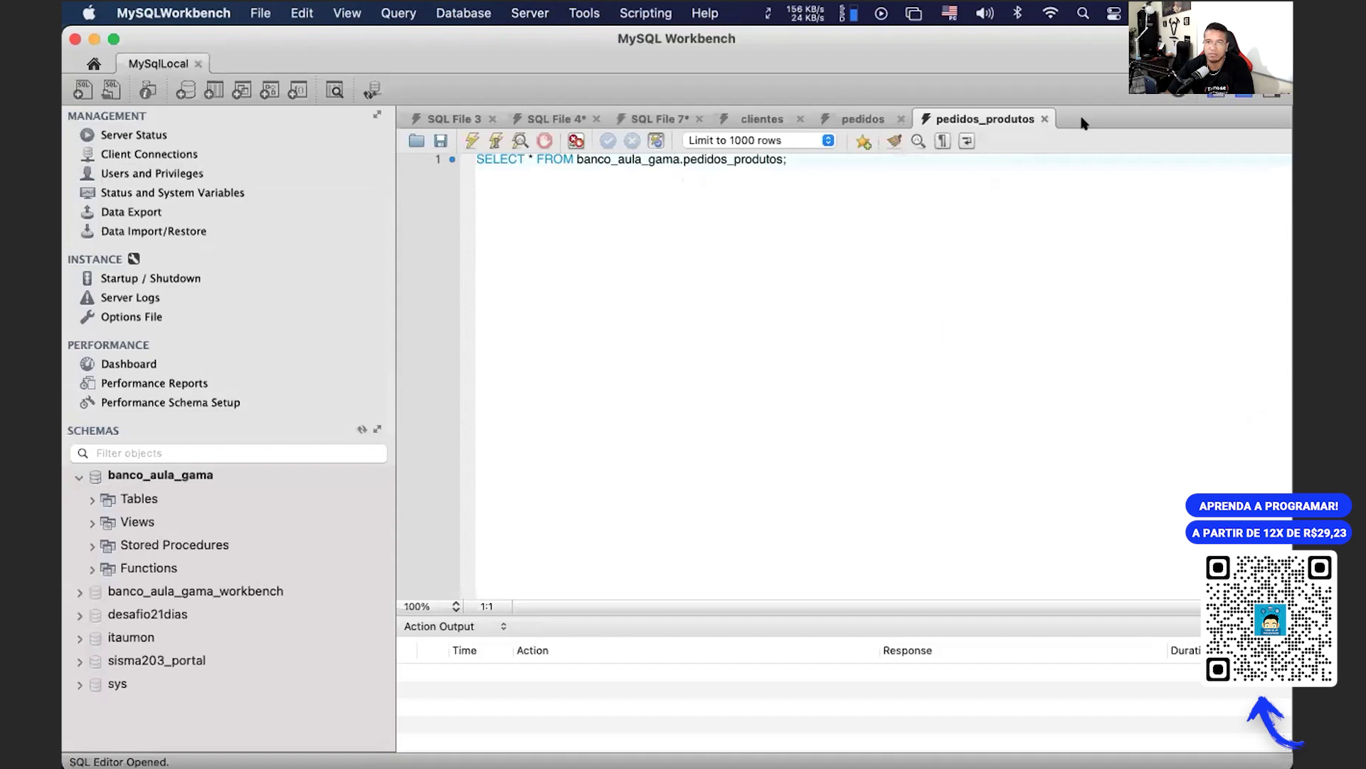
click(1045, 119)
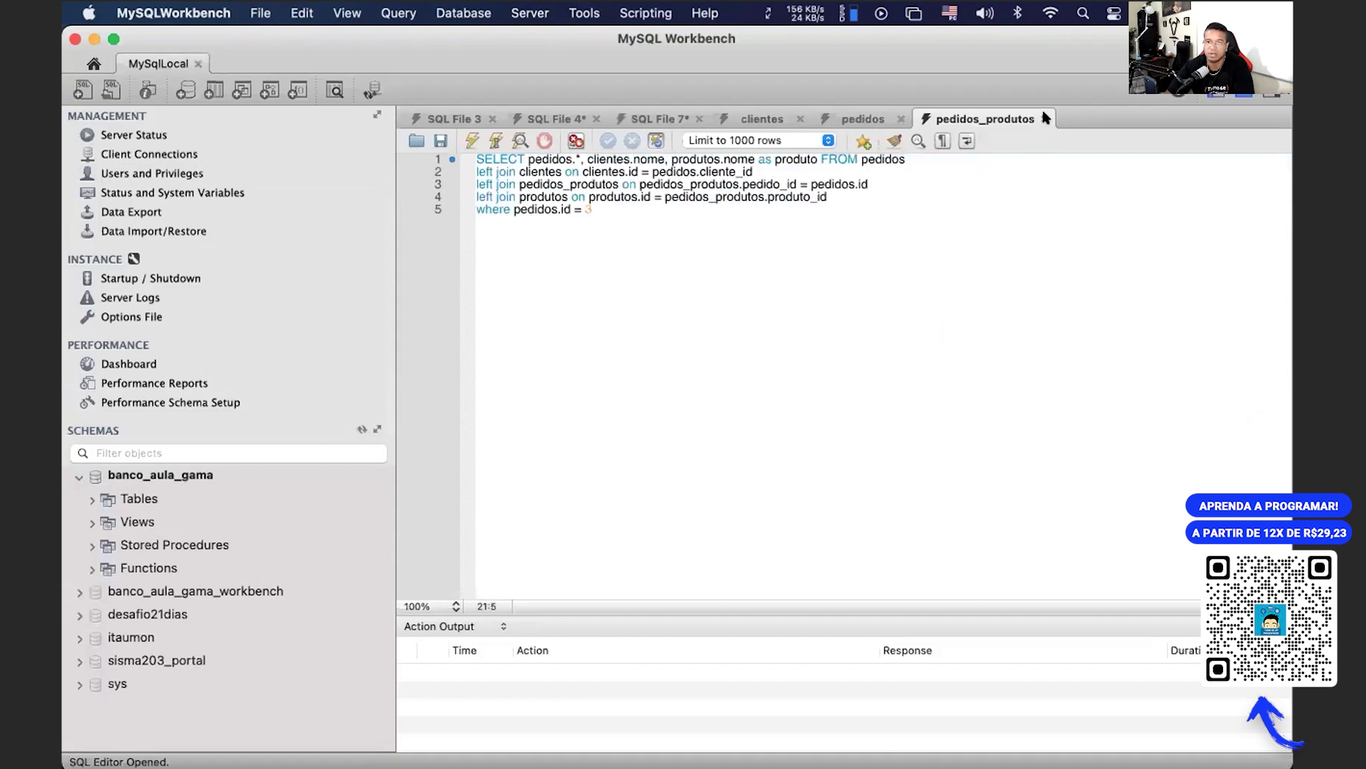
click(901, 119)
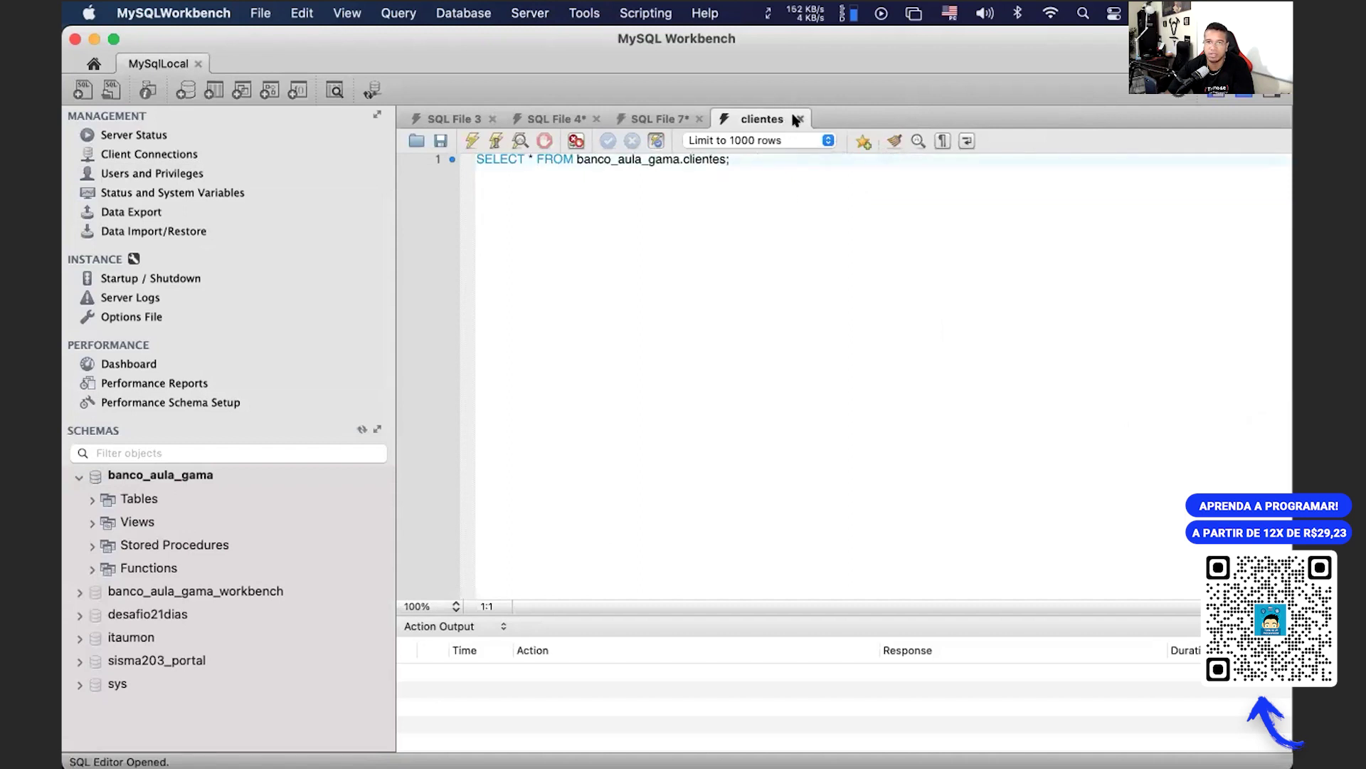
click(700, 119)
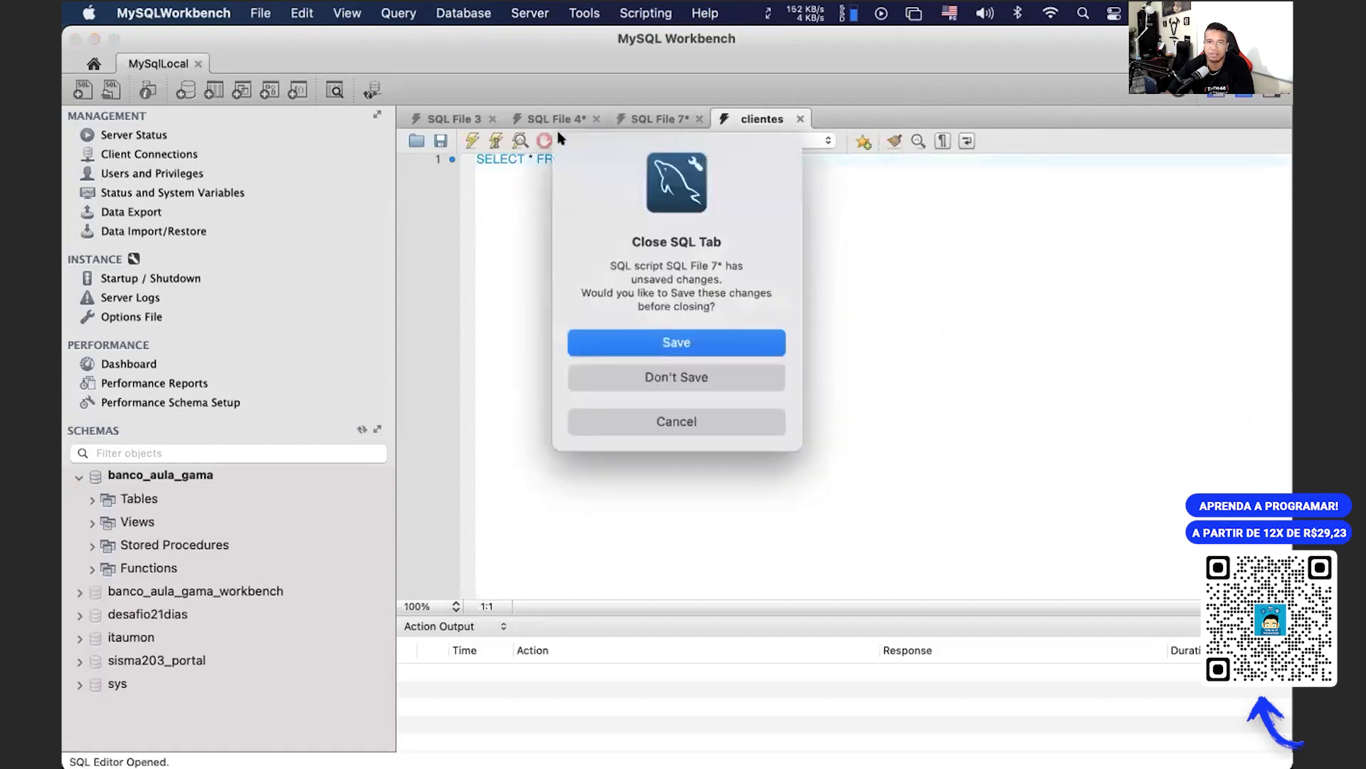
click(672, 373)
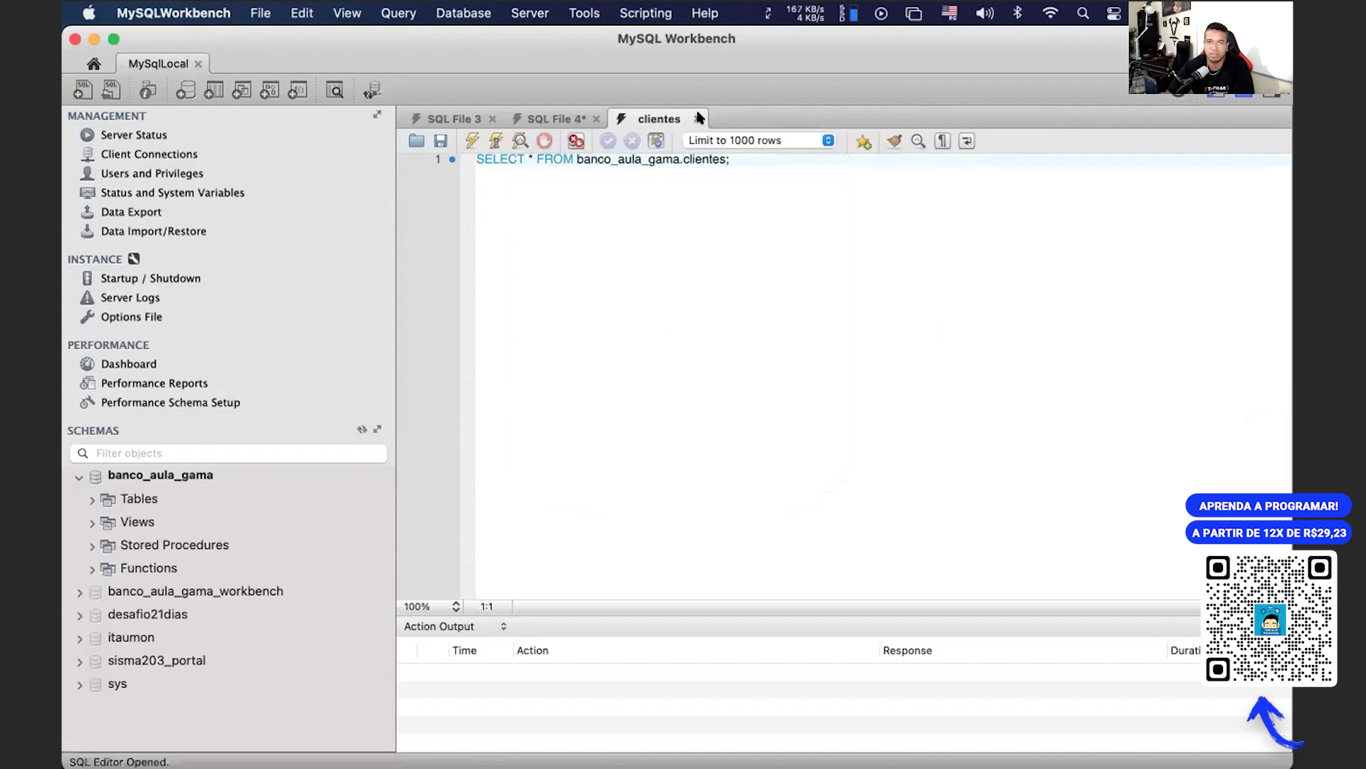
Step: Close the clientes and SQL File 4 tabs, discarding SQL File 4's unsaved changes
click(699, 119)
click(694, 310)
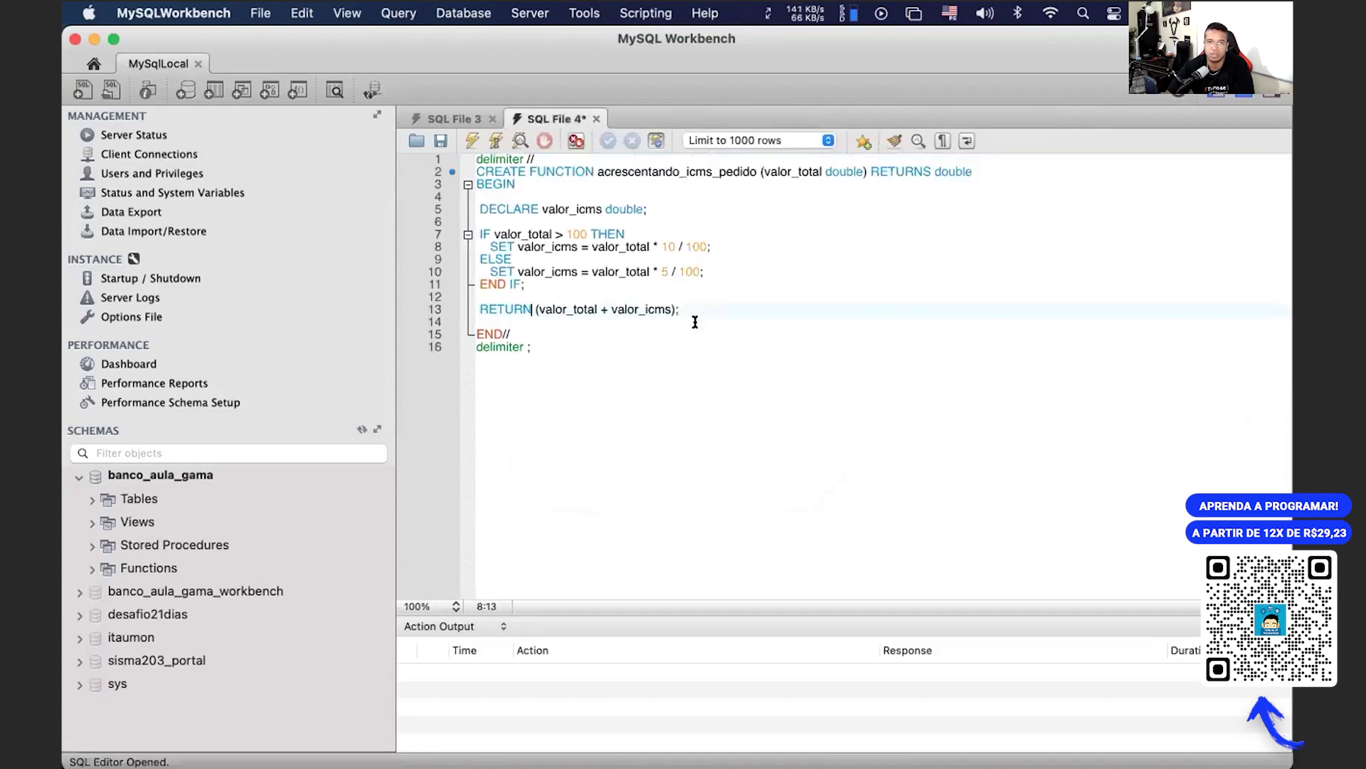
click(597, 119)
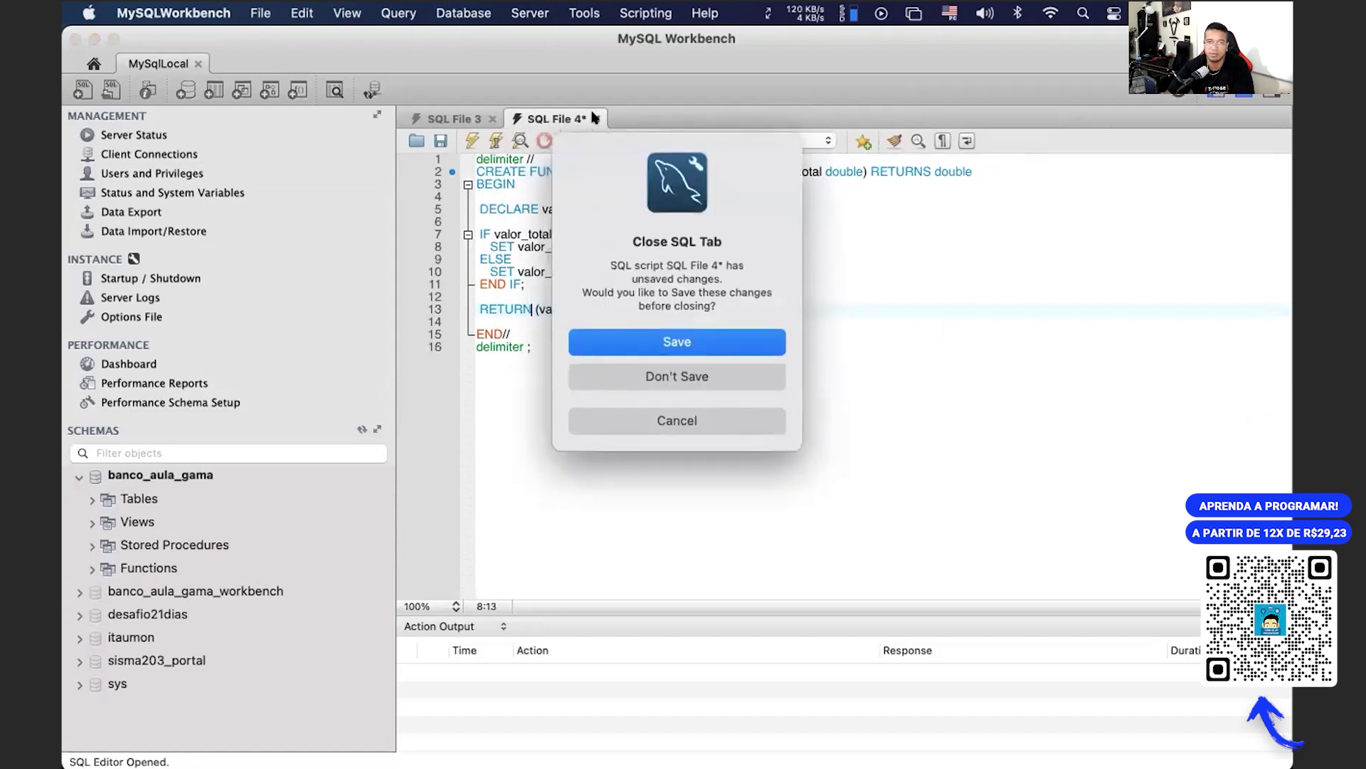
click(658, 364)
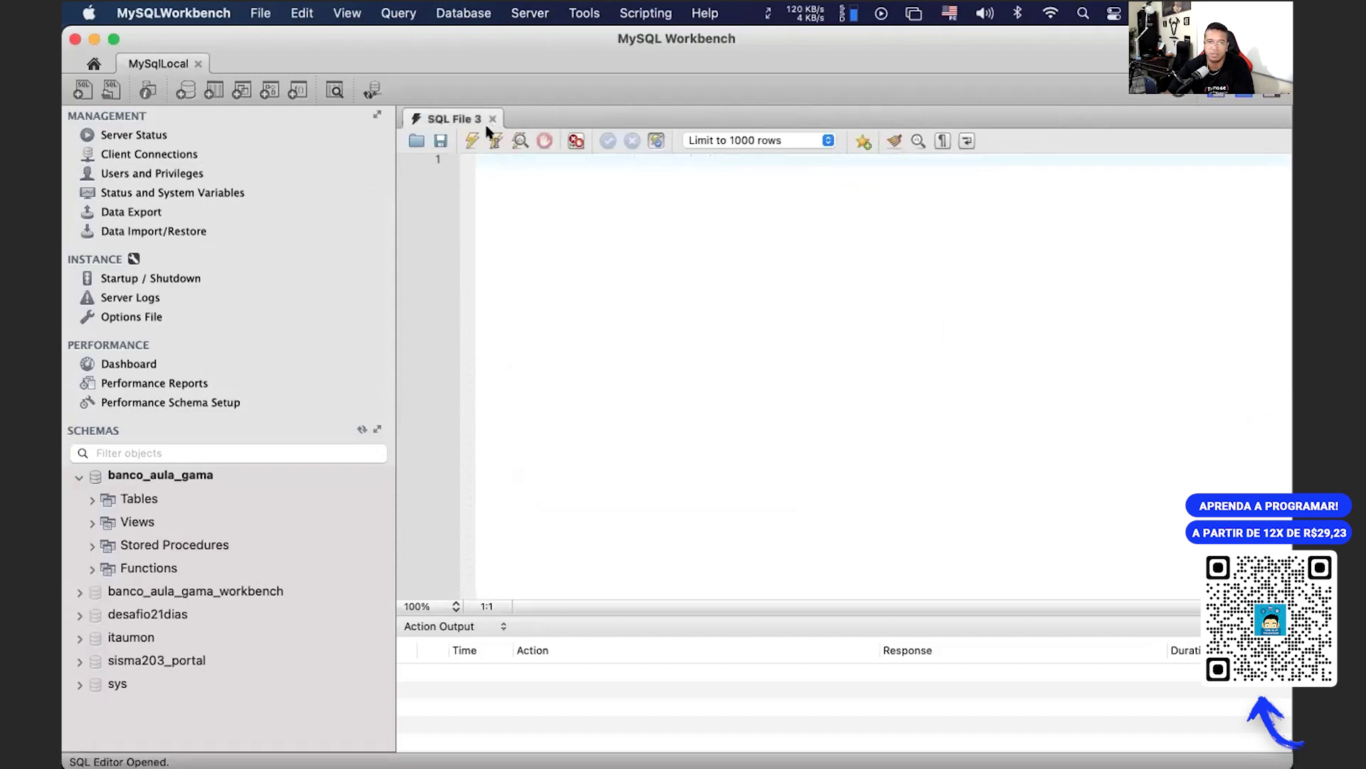
Step: Collapse banco_aula_gama and set desafio21dias as default schema via its right-click menu
click(79, 476)
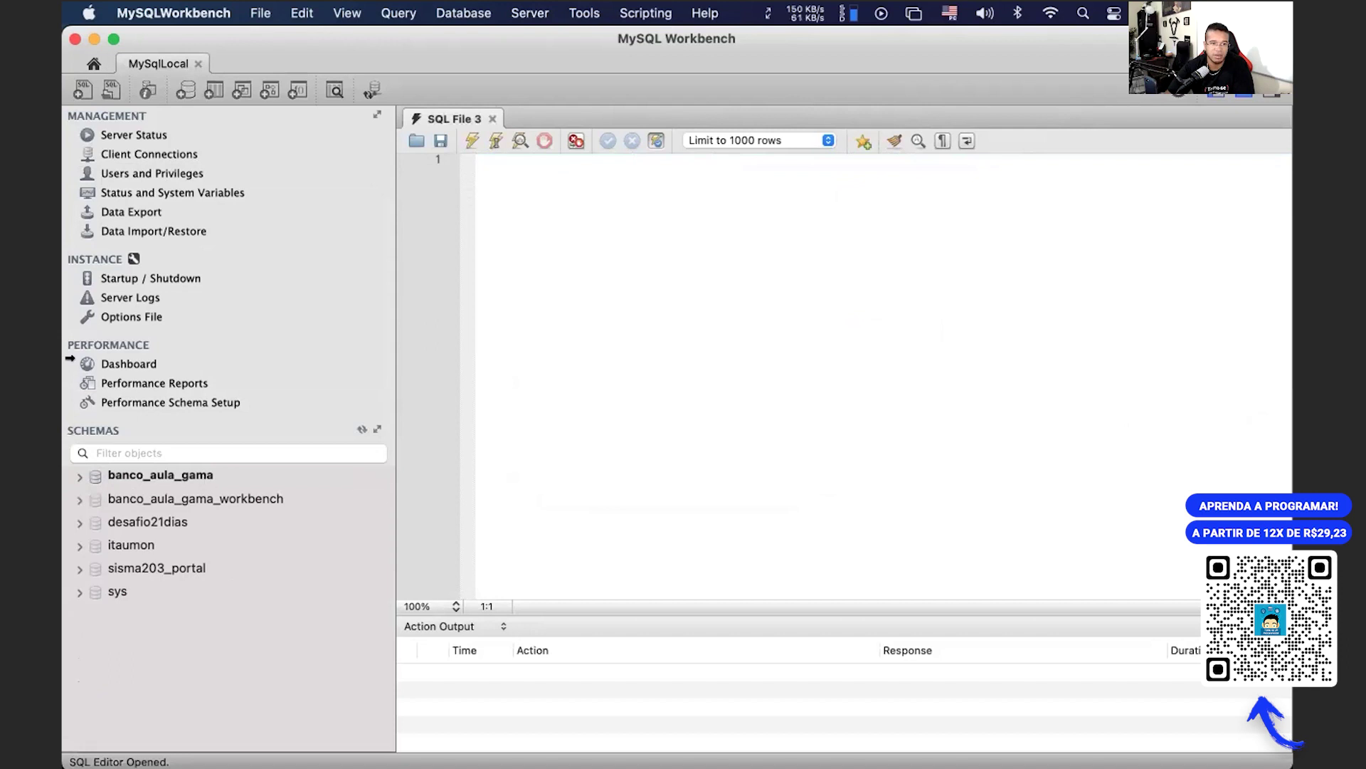
click(139, 522)
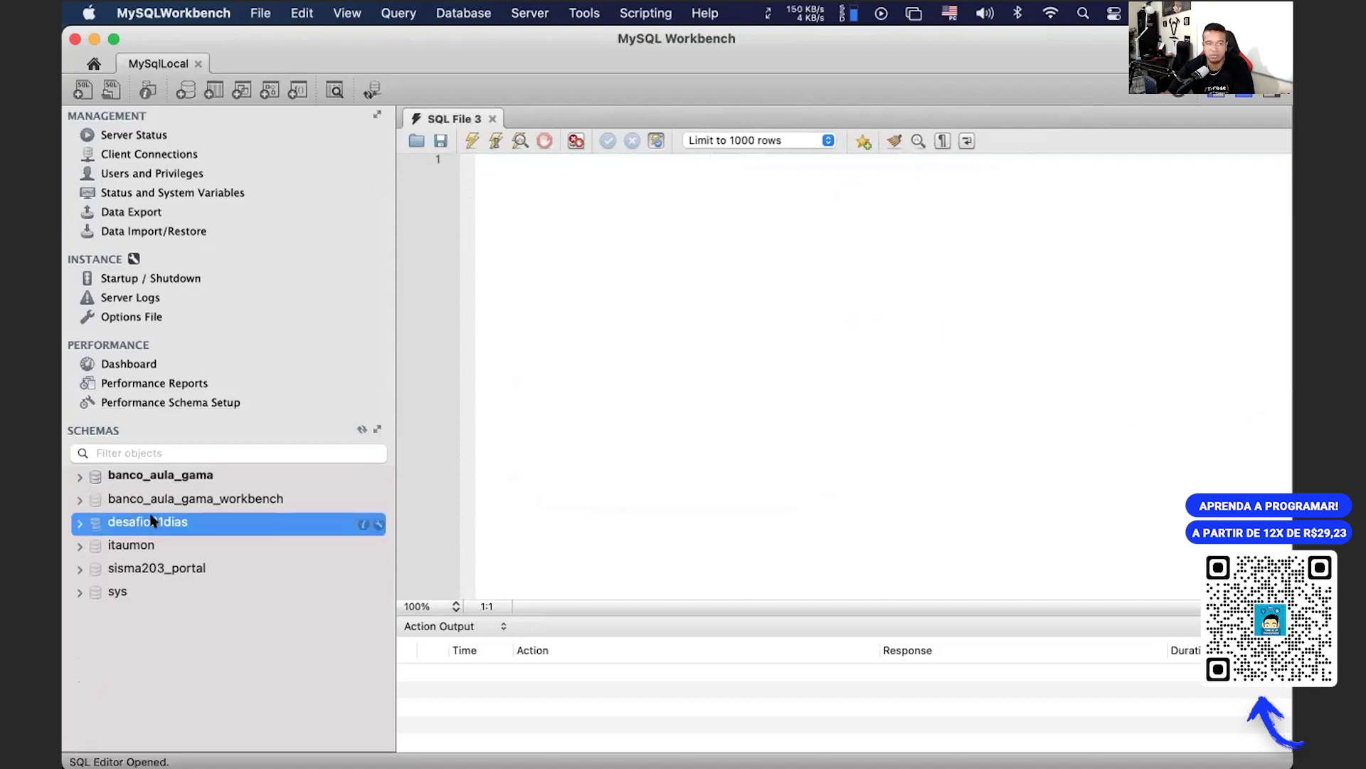
right_click(152, 520)
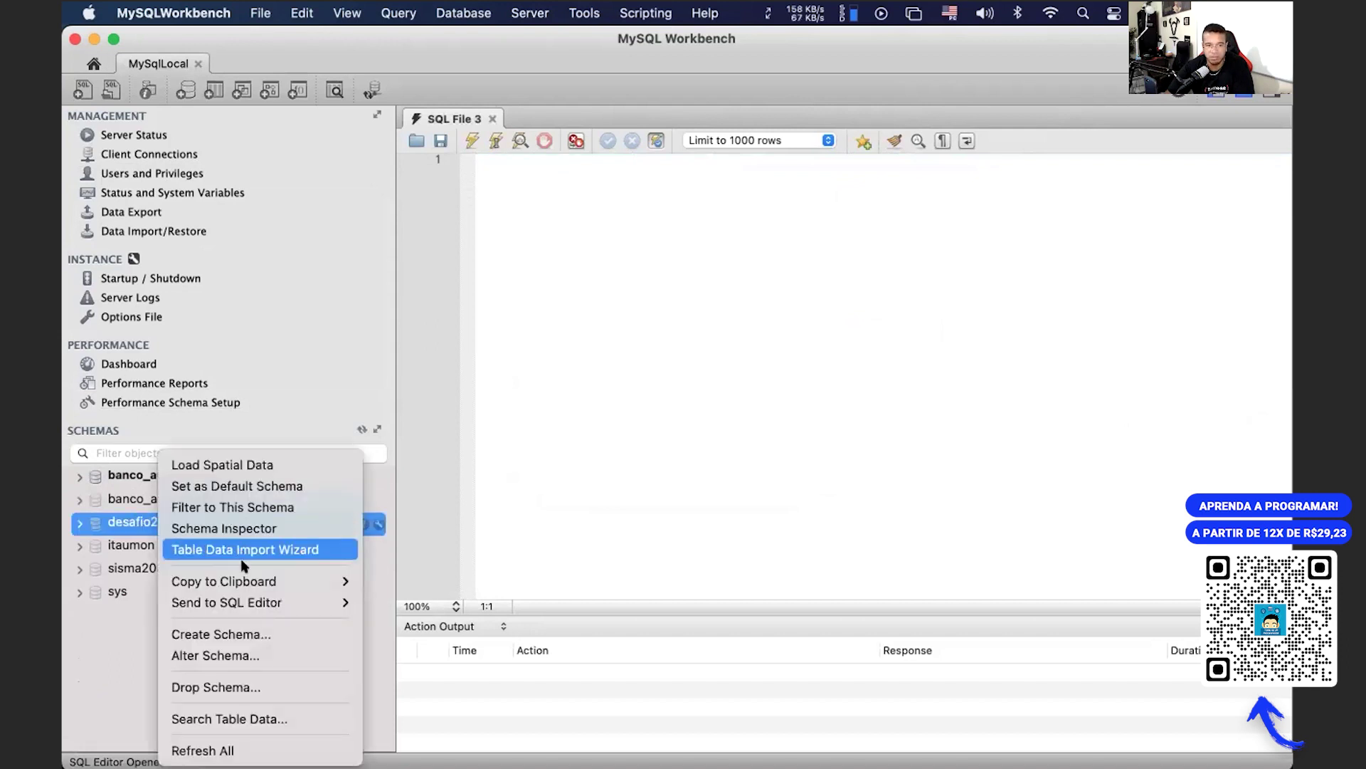
mouse_move(212, 606)
mouse_move(214, 580)
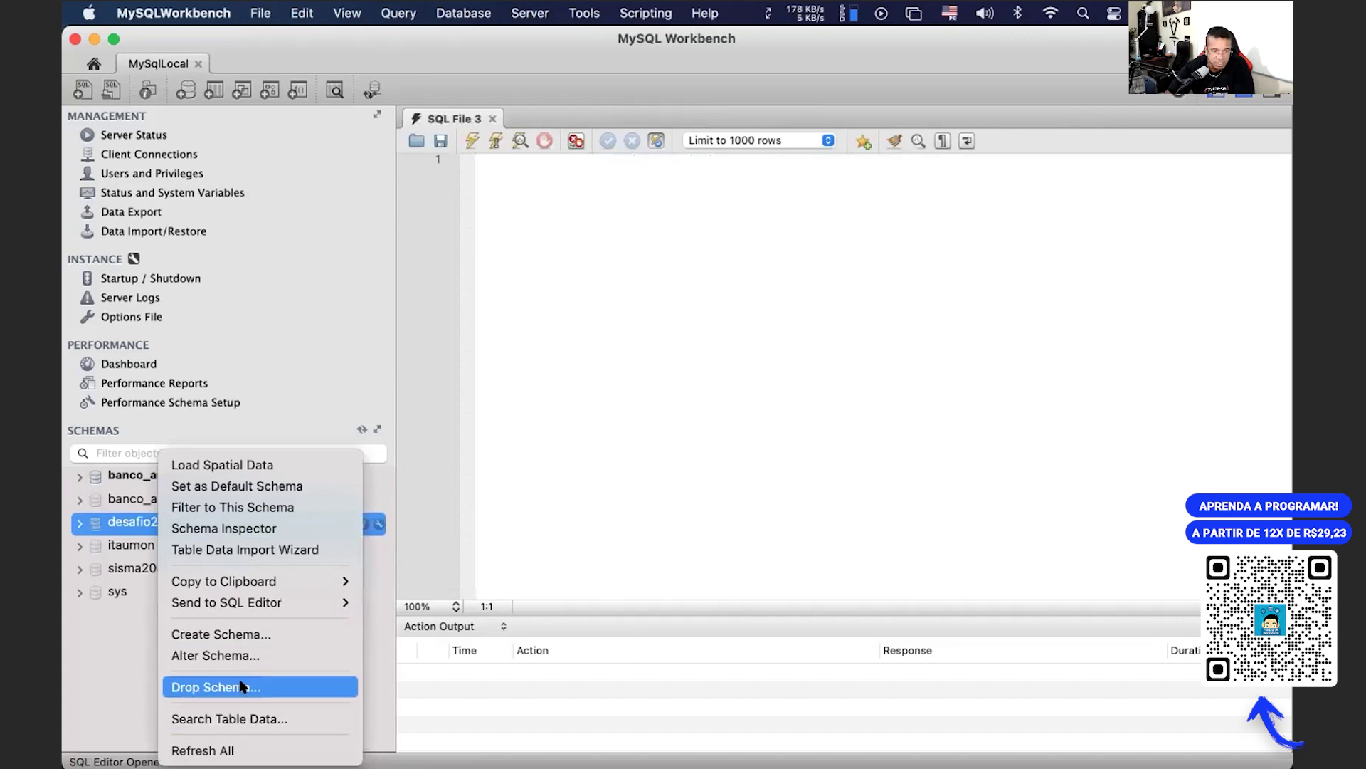
click(244, 489)
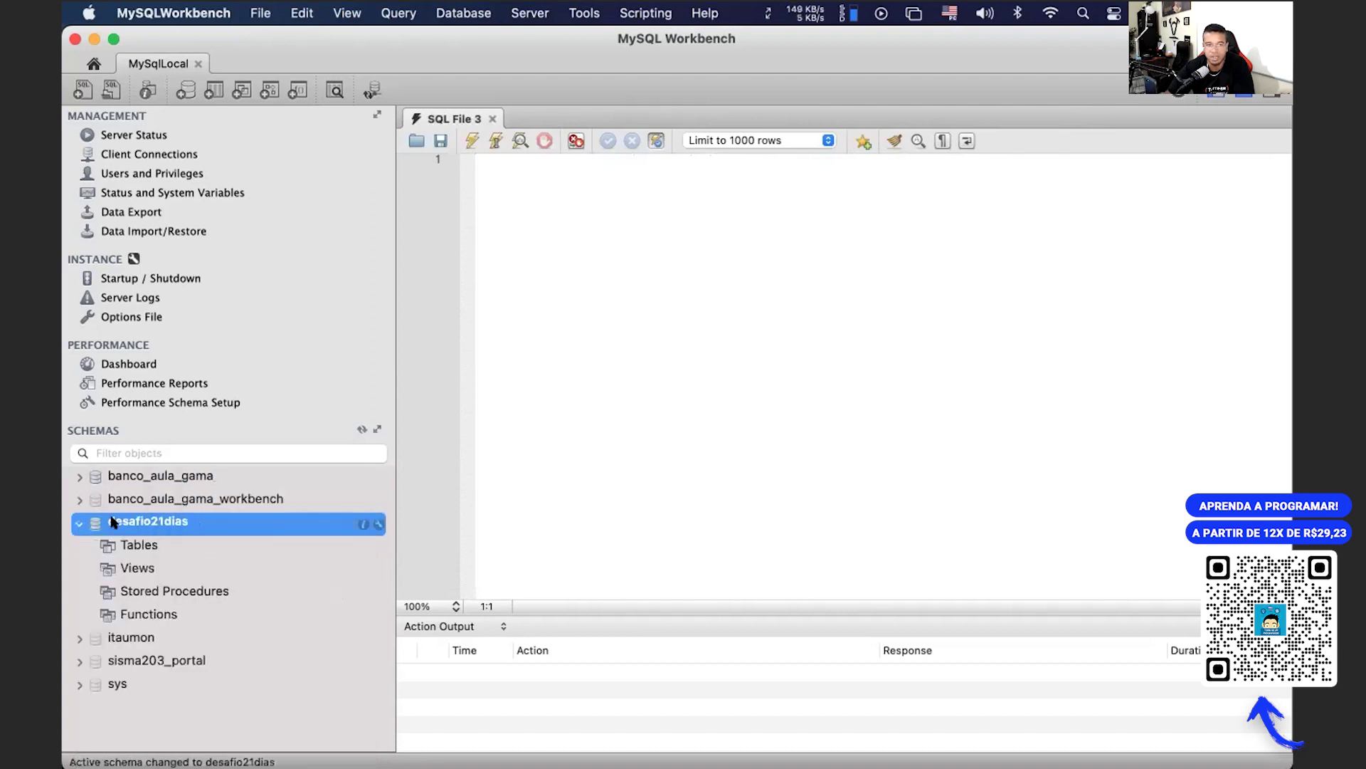
click(286, 588)
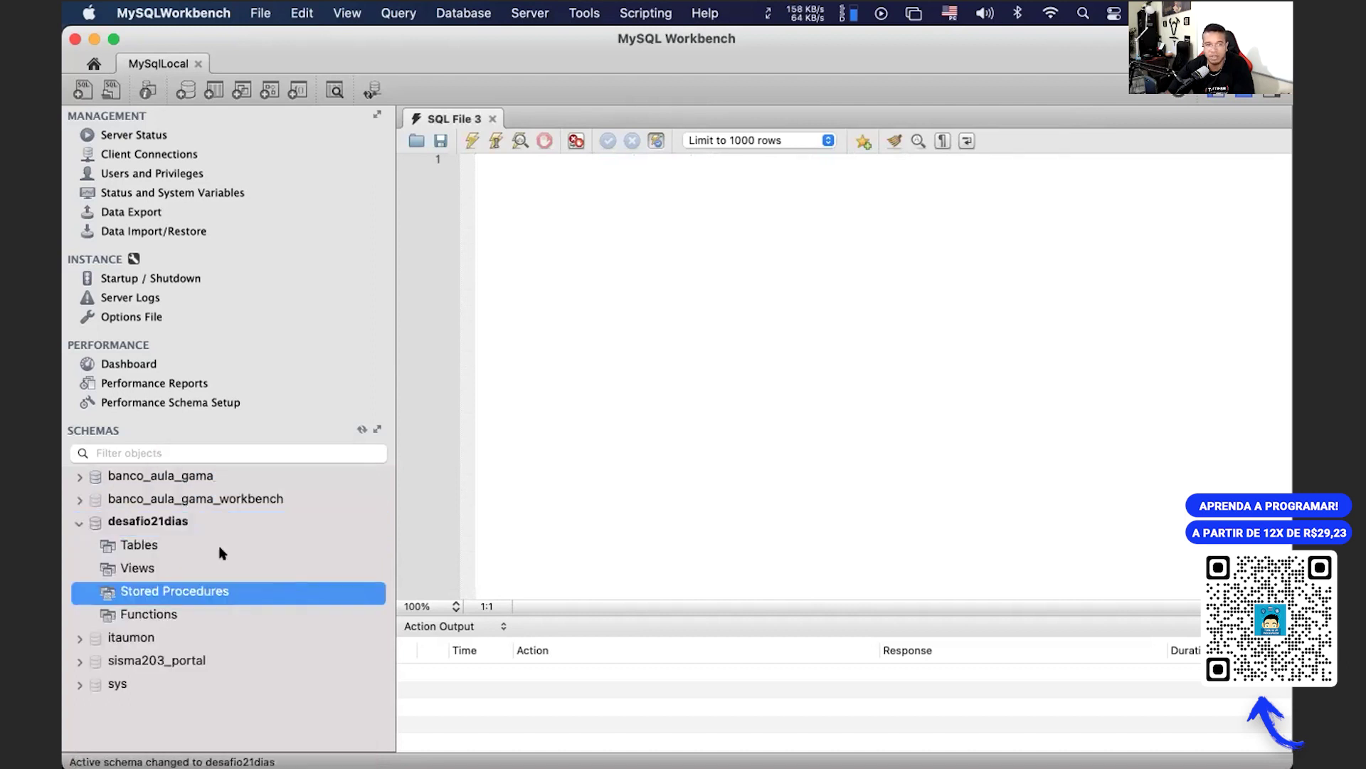
click(191, 527)
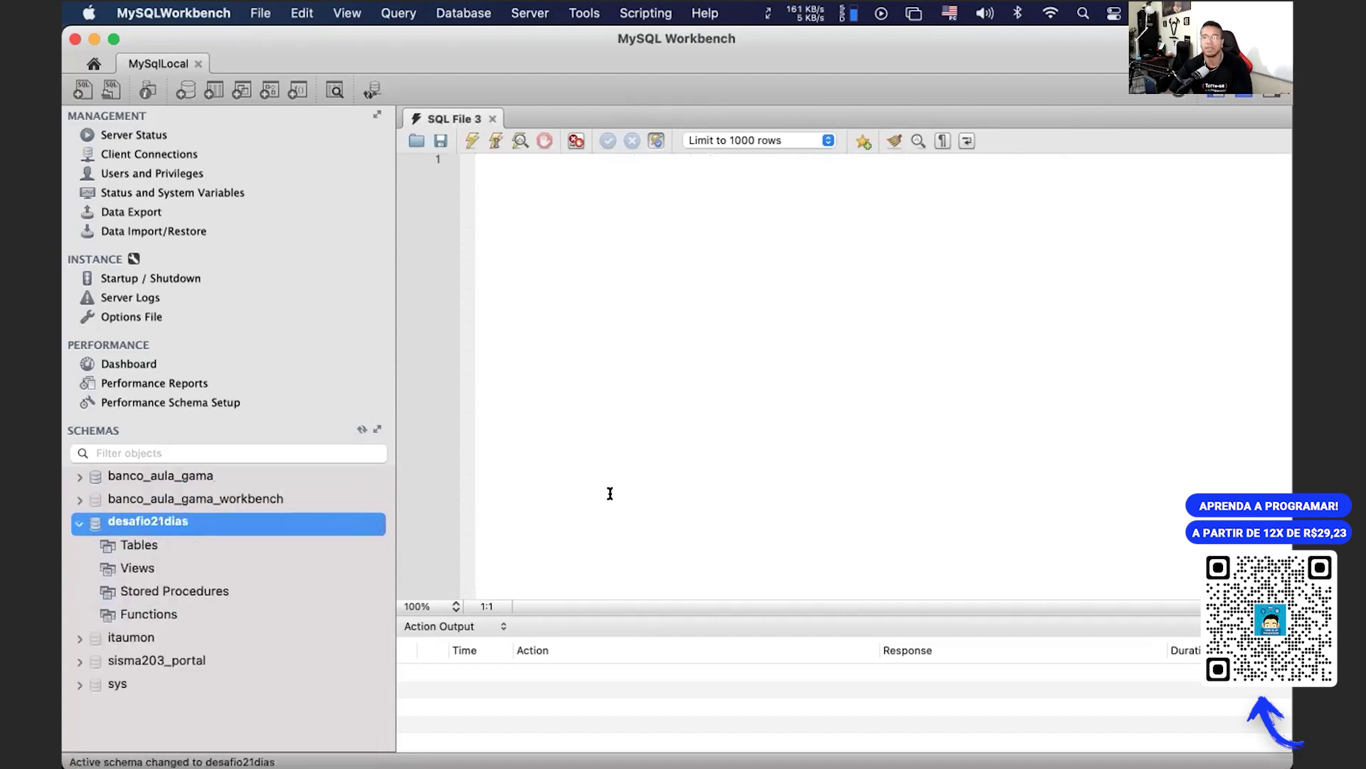